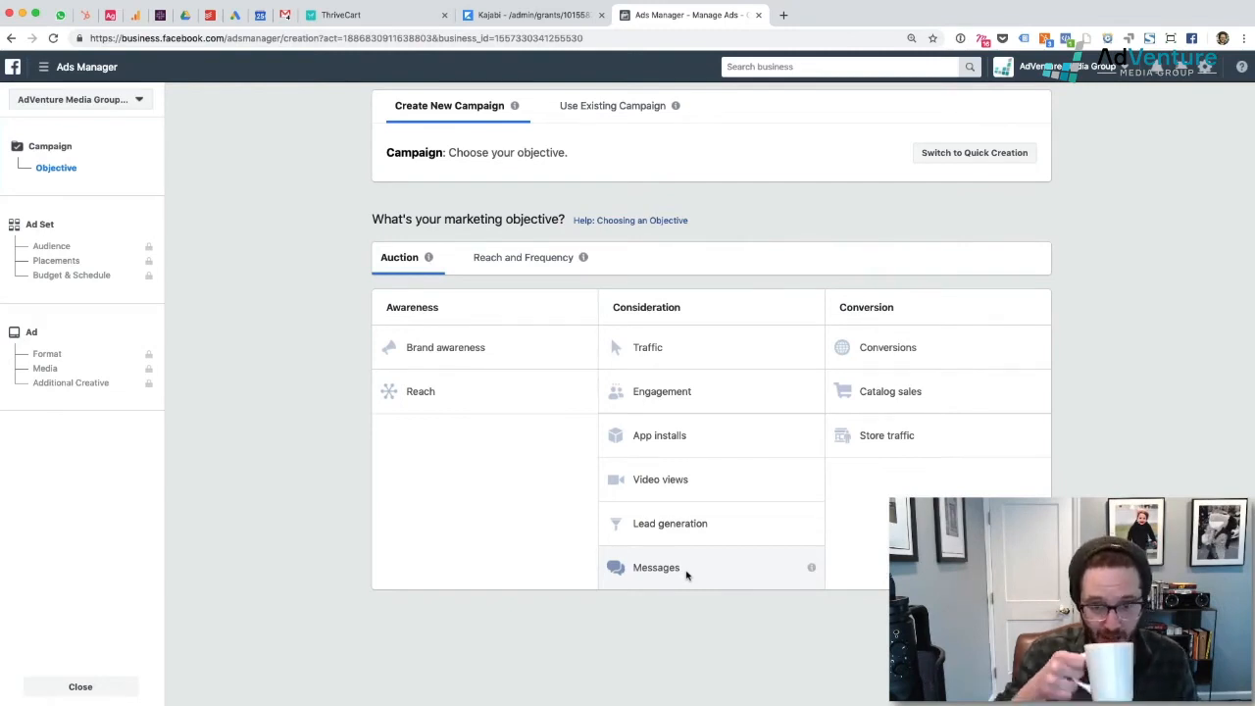
# Choose Conversions as the campaign's marketing objective
pyautogui.click(846, 345)
pyautogui.scroll(3, 835, 187)
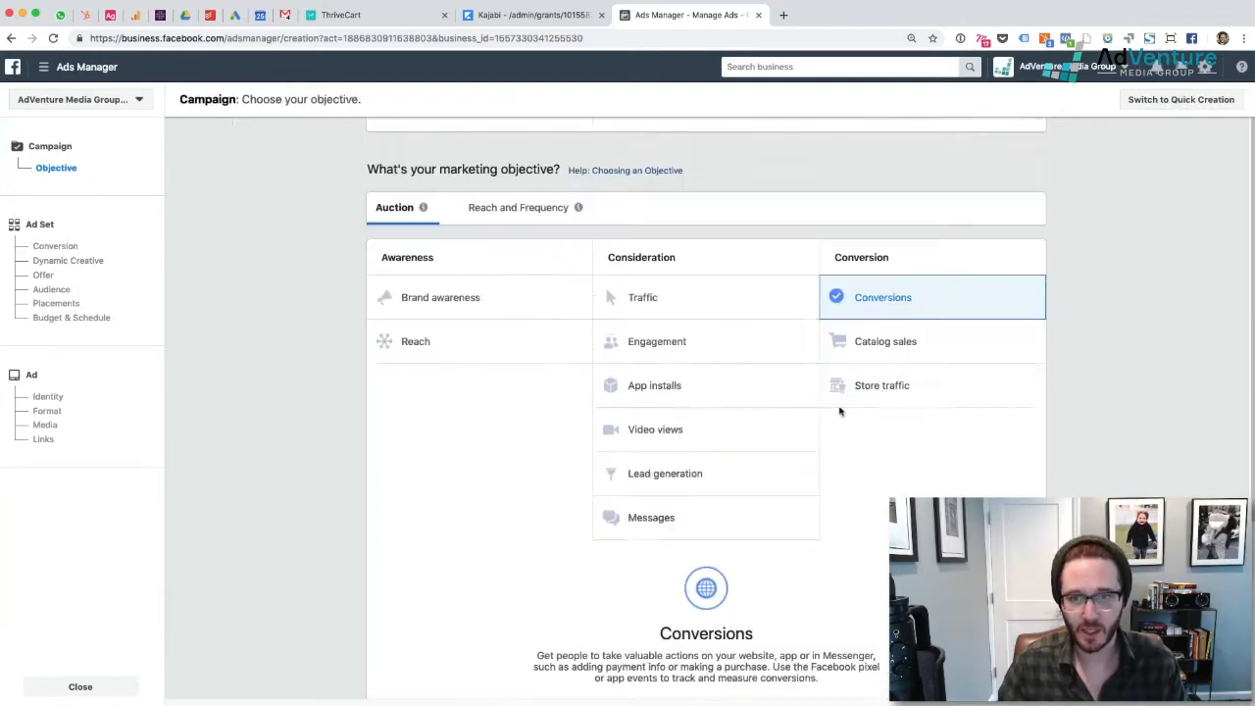
pyautogui.scroll(-1, 960, 314)
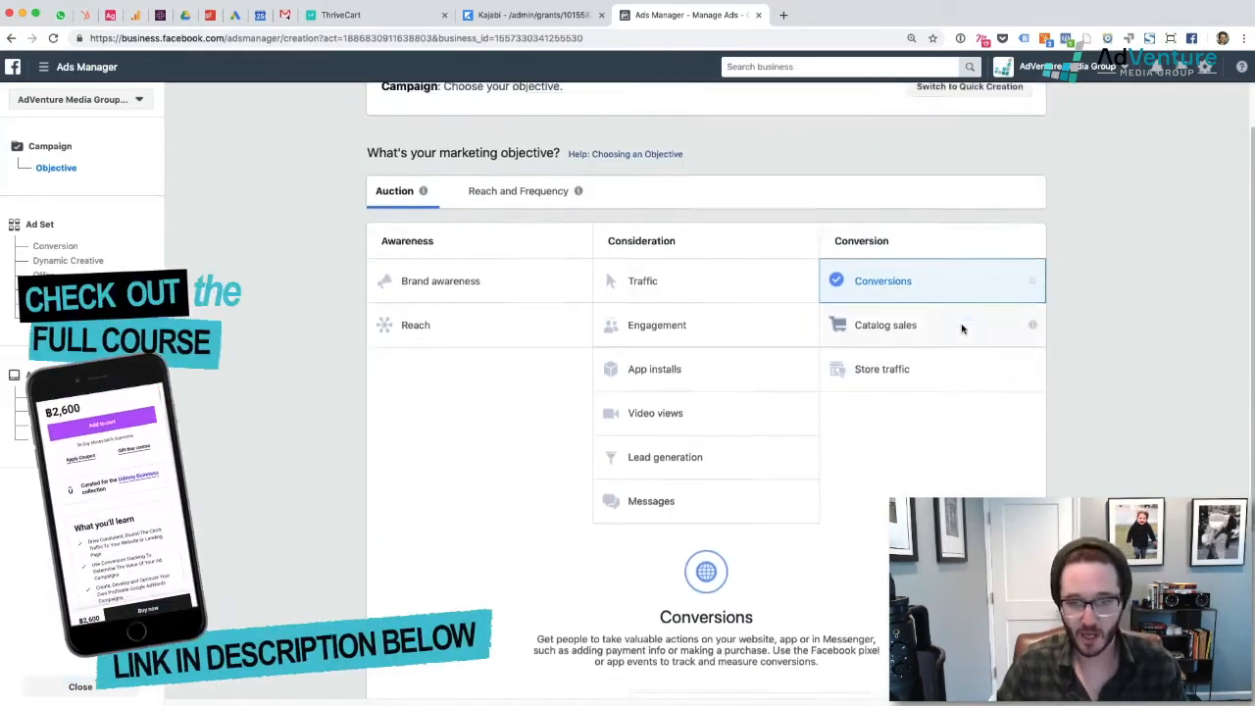
pyautogui.scroll(-3, 961, 329)
# Name the campaign "[Conversions] Conversion Rate Webinar Registrations"
pyautogui.click(716, 480)
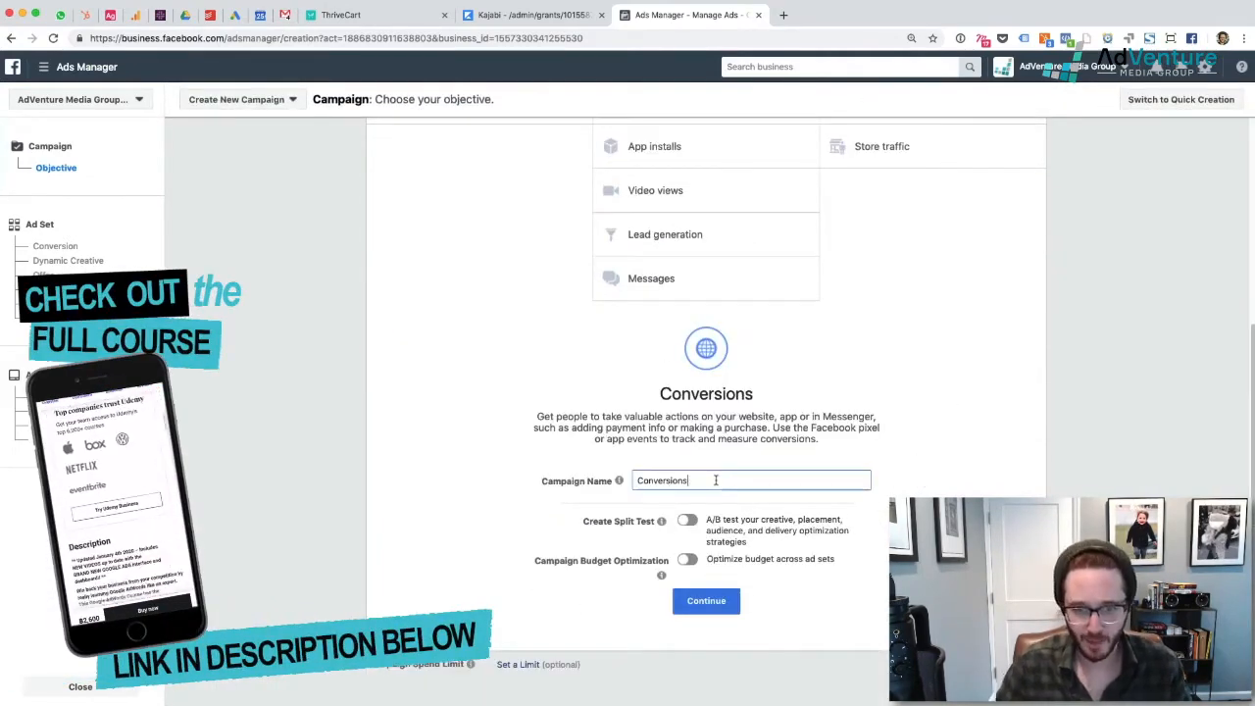
pyautogui.write(']')
pyautogui.press('super+Left')
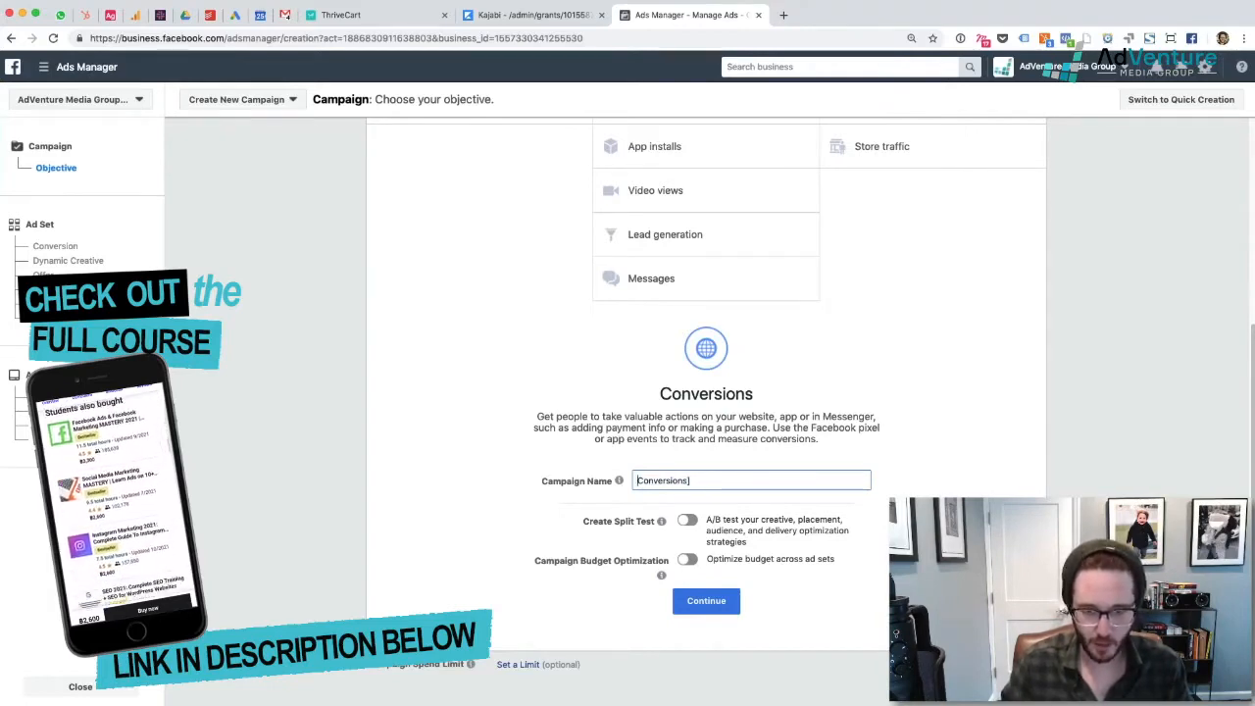
pyautogui.write('[')
pyautogui.press('super+a')
pyautogui.press('Right')
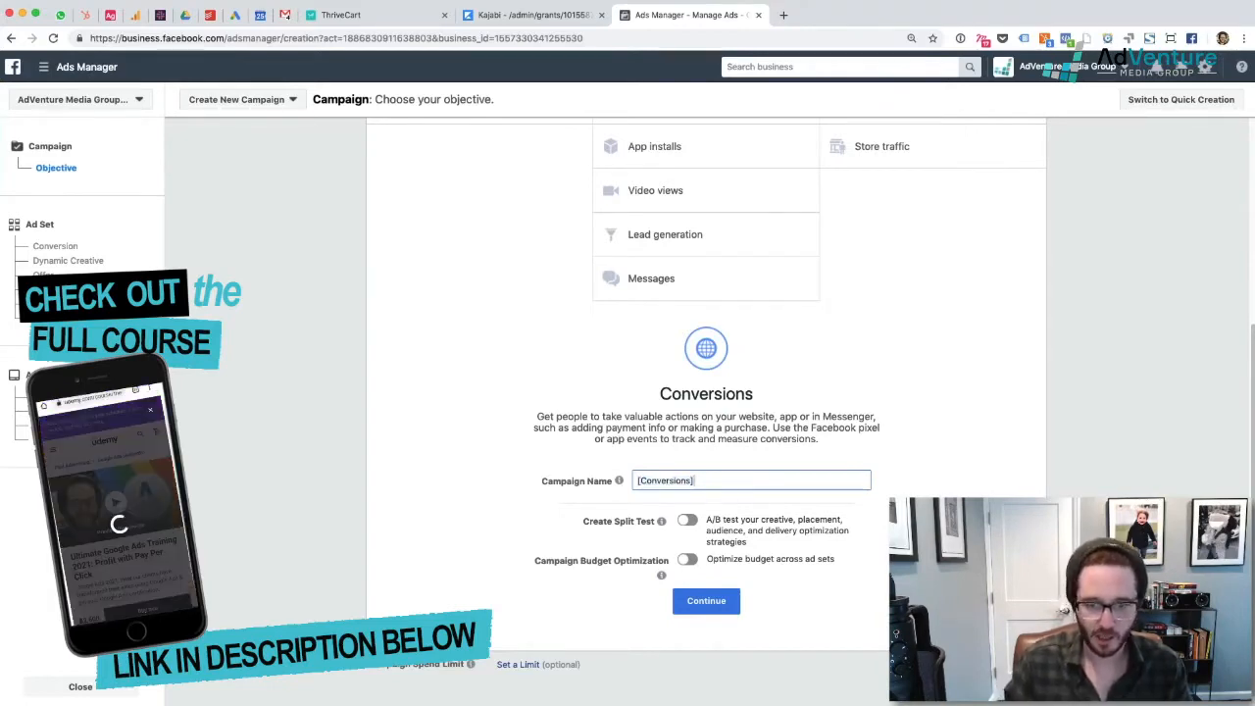
pyautogui.write('Web')
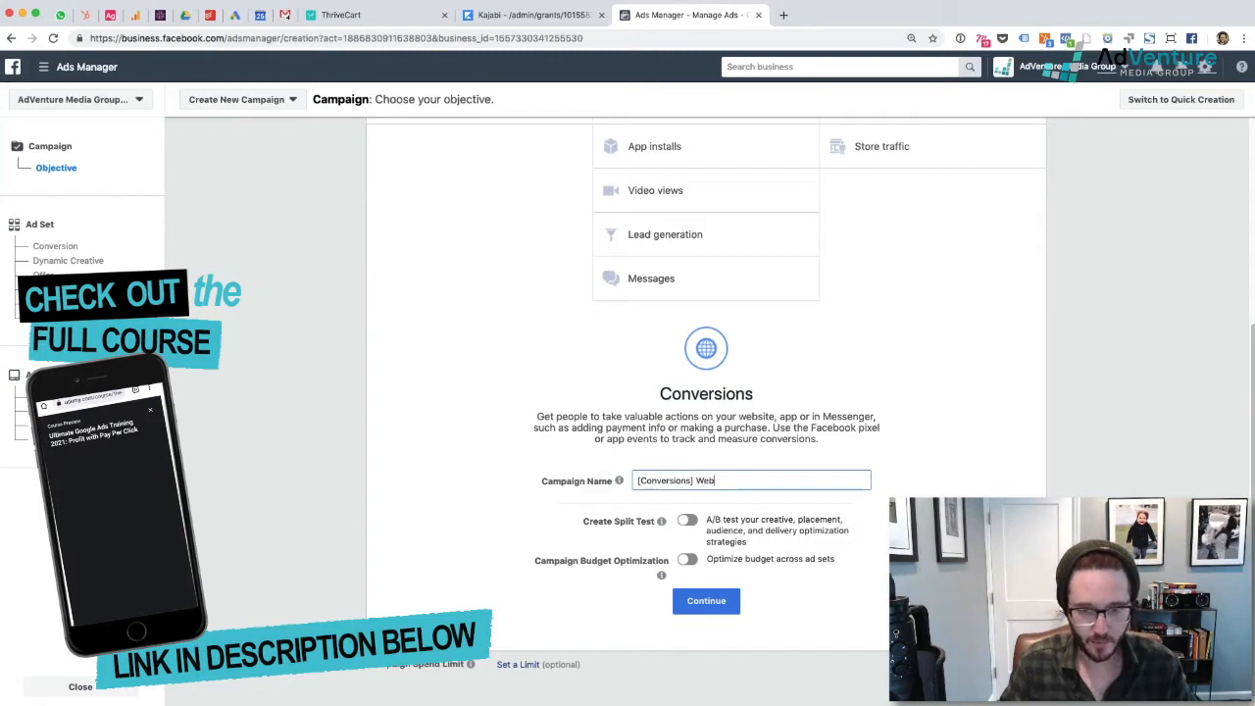
pyautogui.press('BackSpace')
pyautogui.press('BackSpace')
pyautogui.press('BackSpace')
pyautogui.write('Conv')
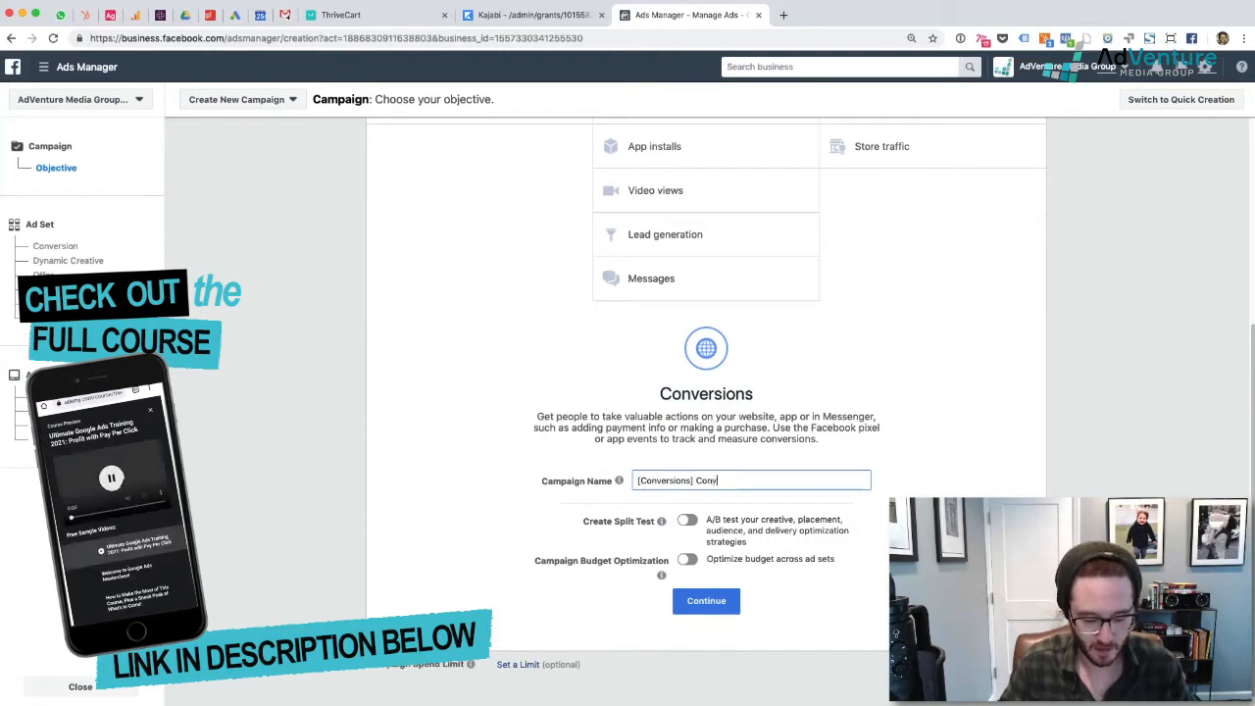
pyautogui.write('ersion R')
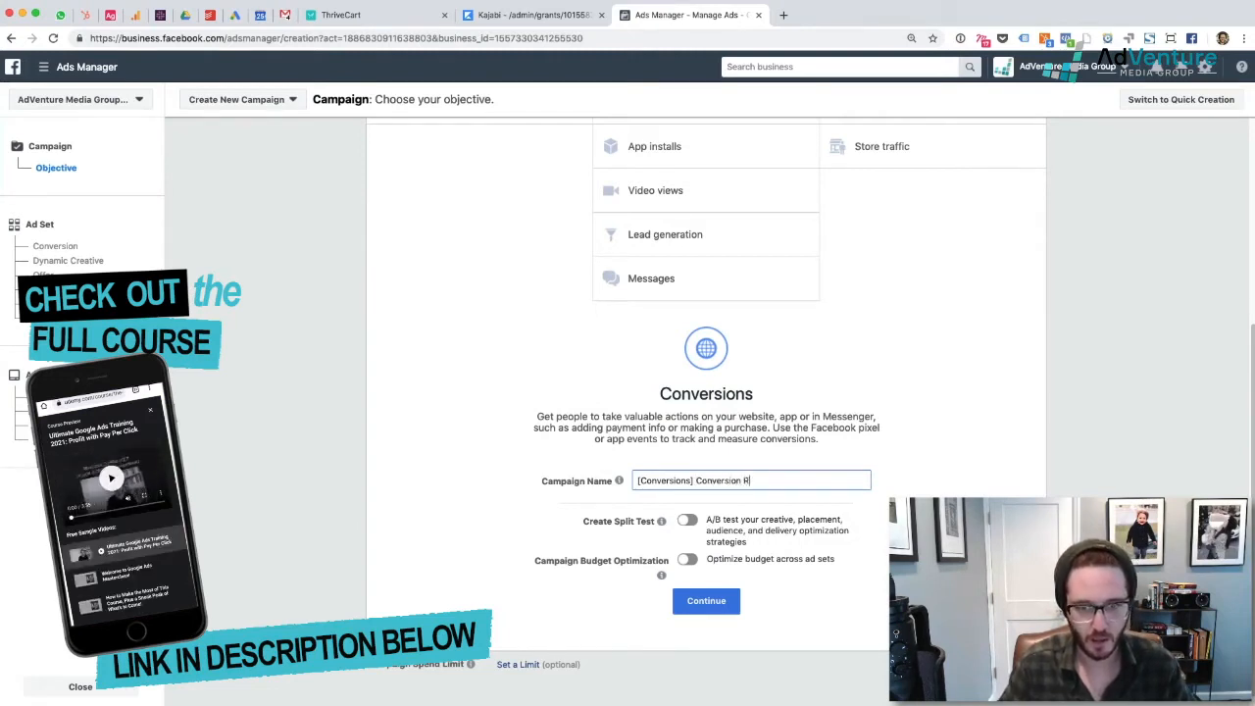
pyautogui.write('ate Webinar Registrations')
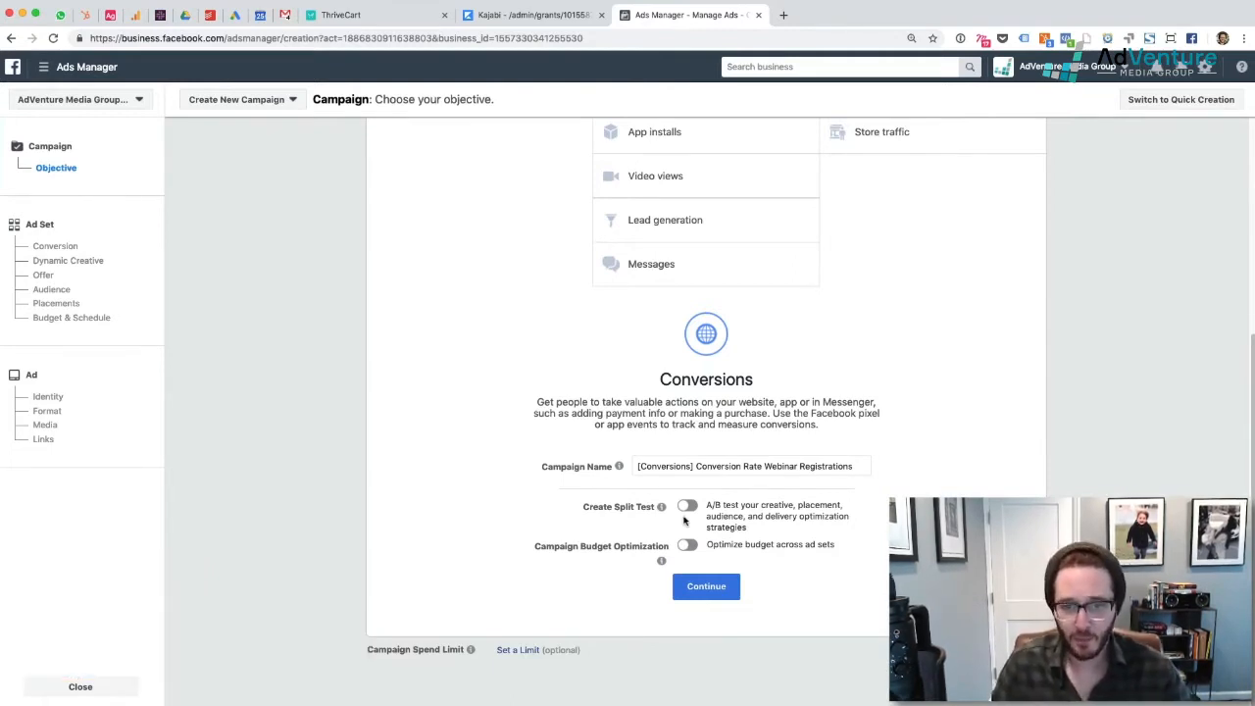
# Enable campaign budget optimization and set the daily campaign budget to $2,500
pyautogui.click(686, 546)
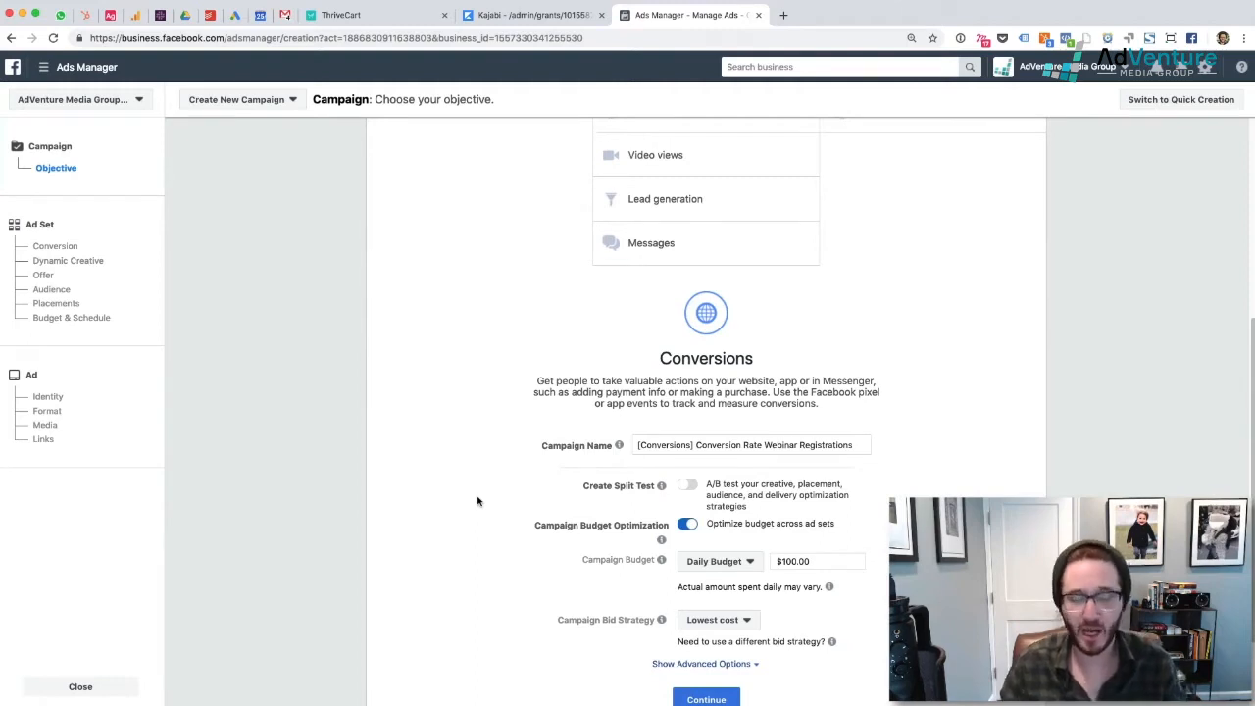
pyautogui.scroll(-2, 478, 501)
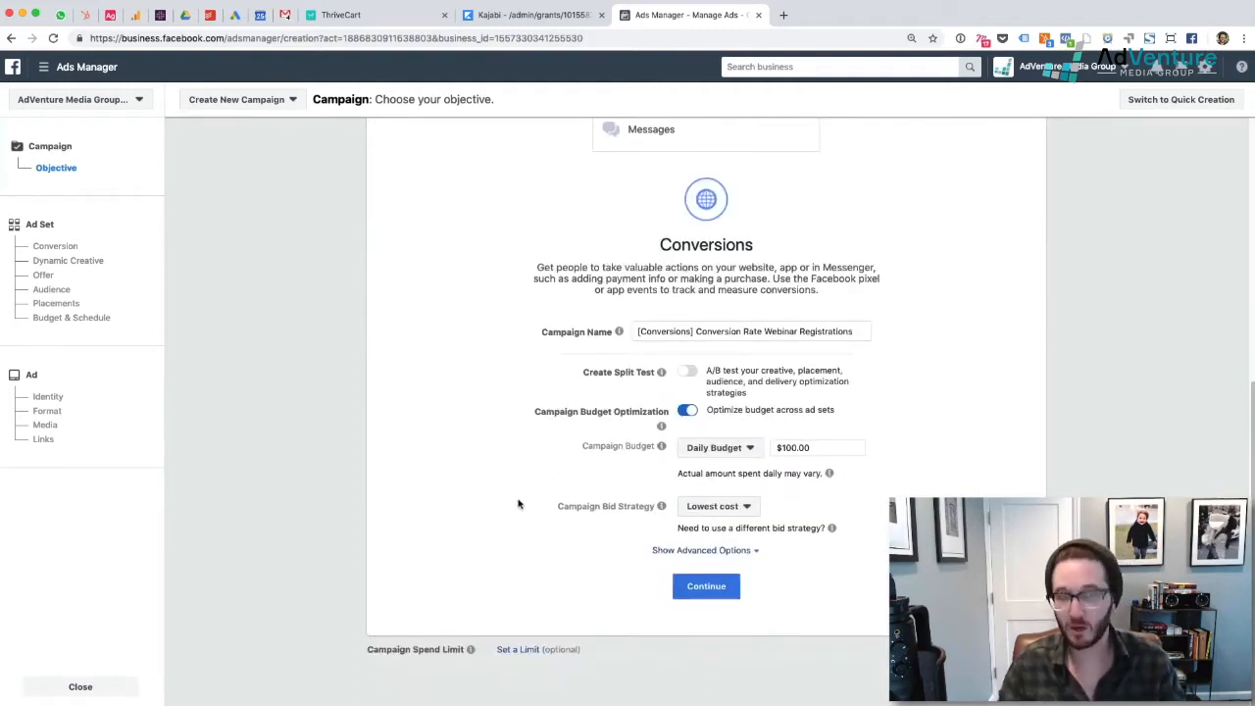
pyautogui.scroll(1, 518, 502)
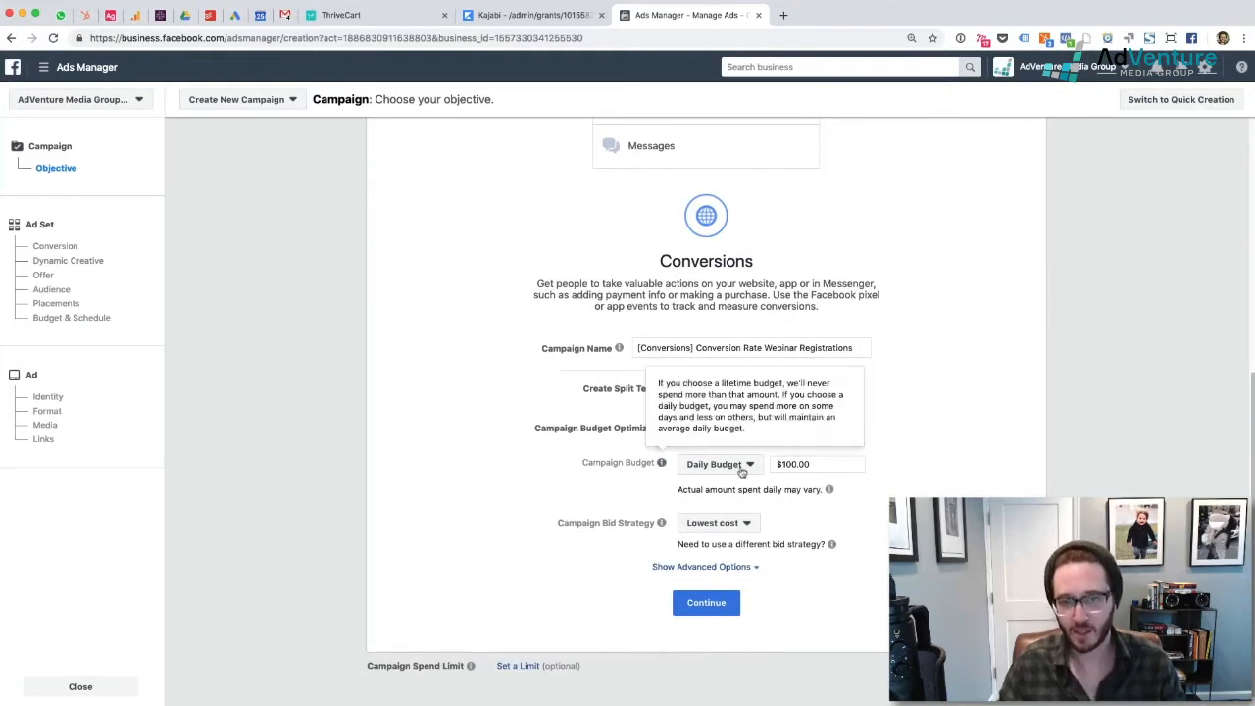
pyautogui.moveTo(816, 467); pyautogui.dragTo(775, 465)
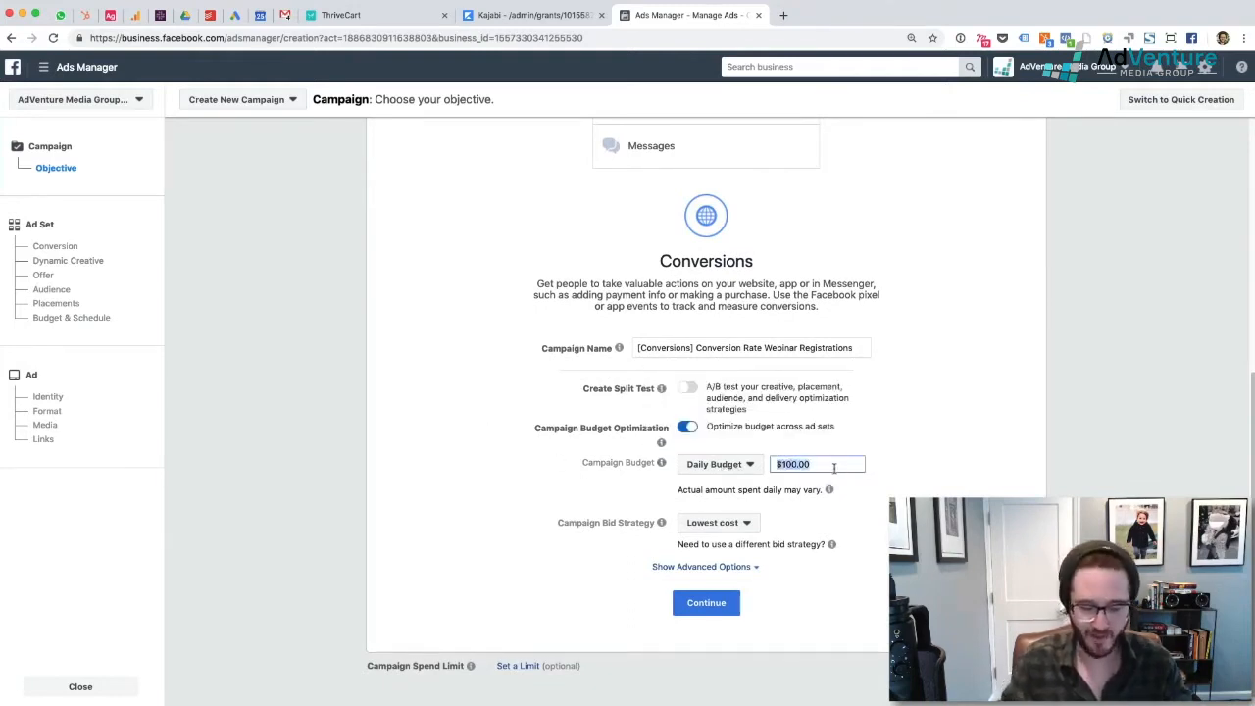
pyautogui.write('2500')
pyautogui.click(892, 468)
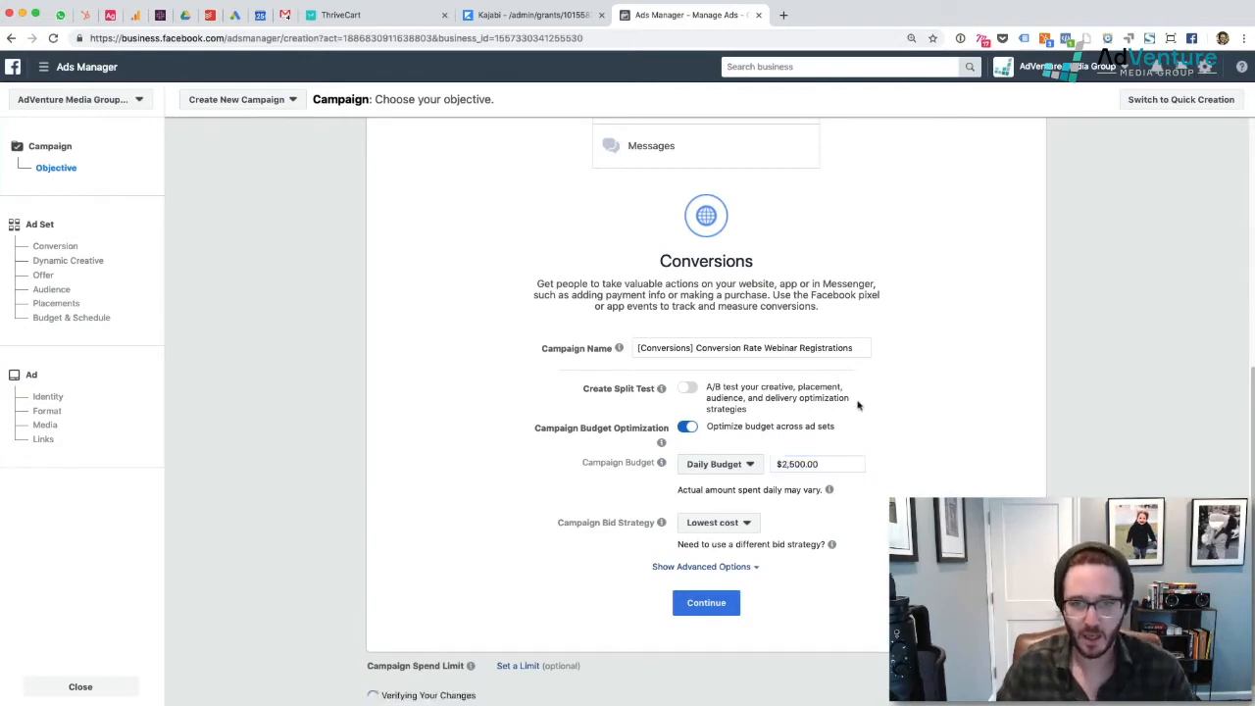
# Review the campaign bid strategy choices and switch the strategy to Target cost
pyautogui.scroll(-1, 522, 488)
pyautogui.click(733, 514)
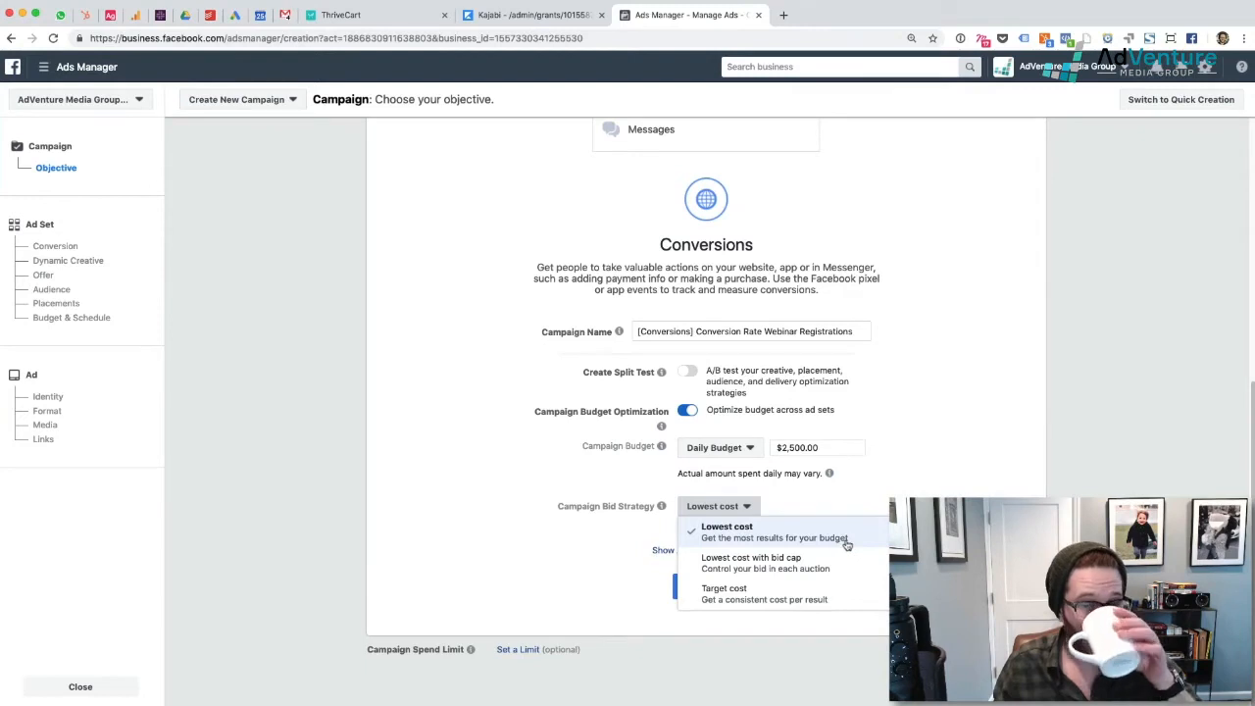
pyautogui.click(749, 535)
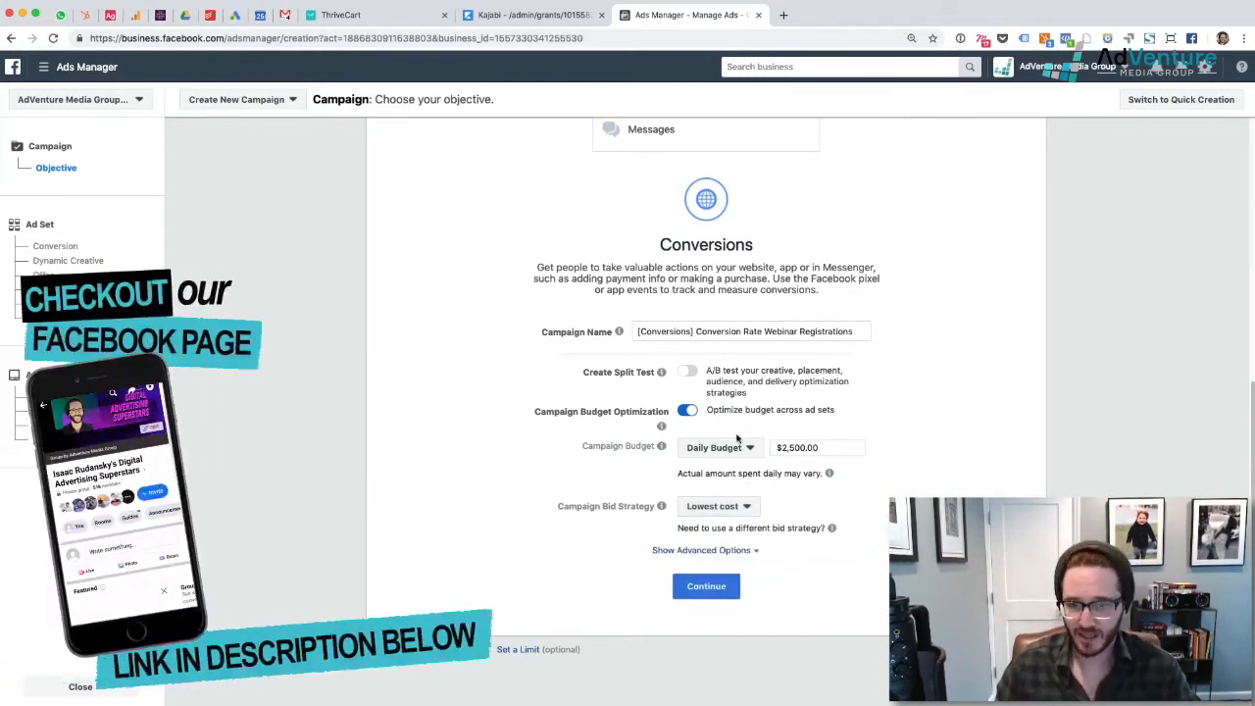
pyautogui.click(721, 506)
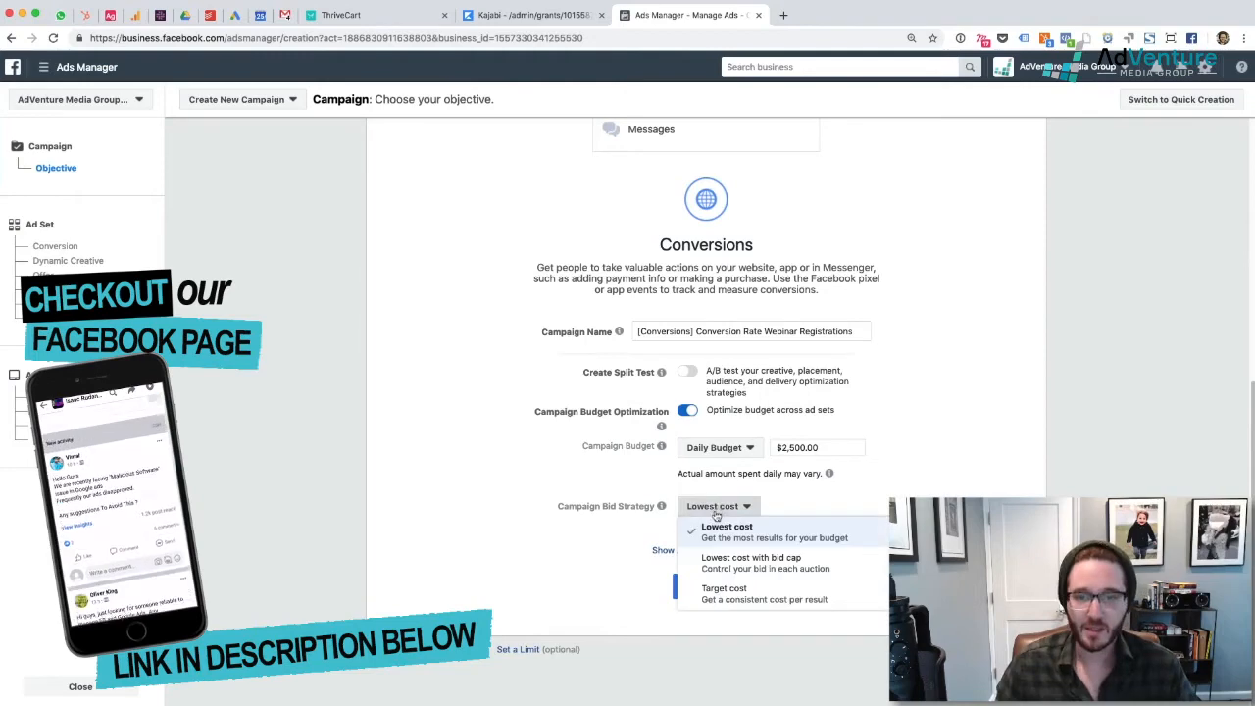
pyautogui.click(734, 599)
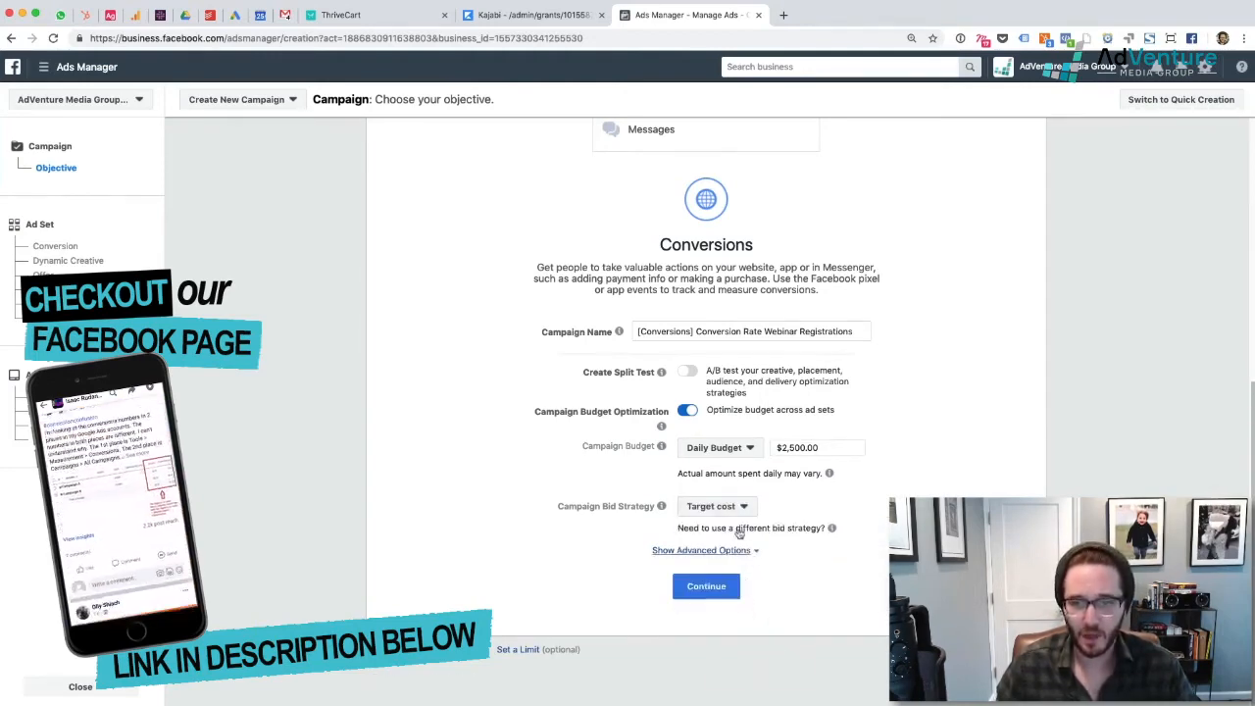
# Show the campaign's advanced options and examine the ad scheduling and delivery type settings
pyautogui.click(686, 550)
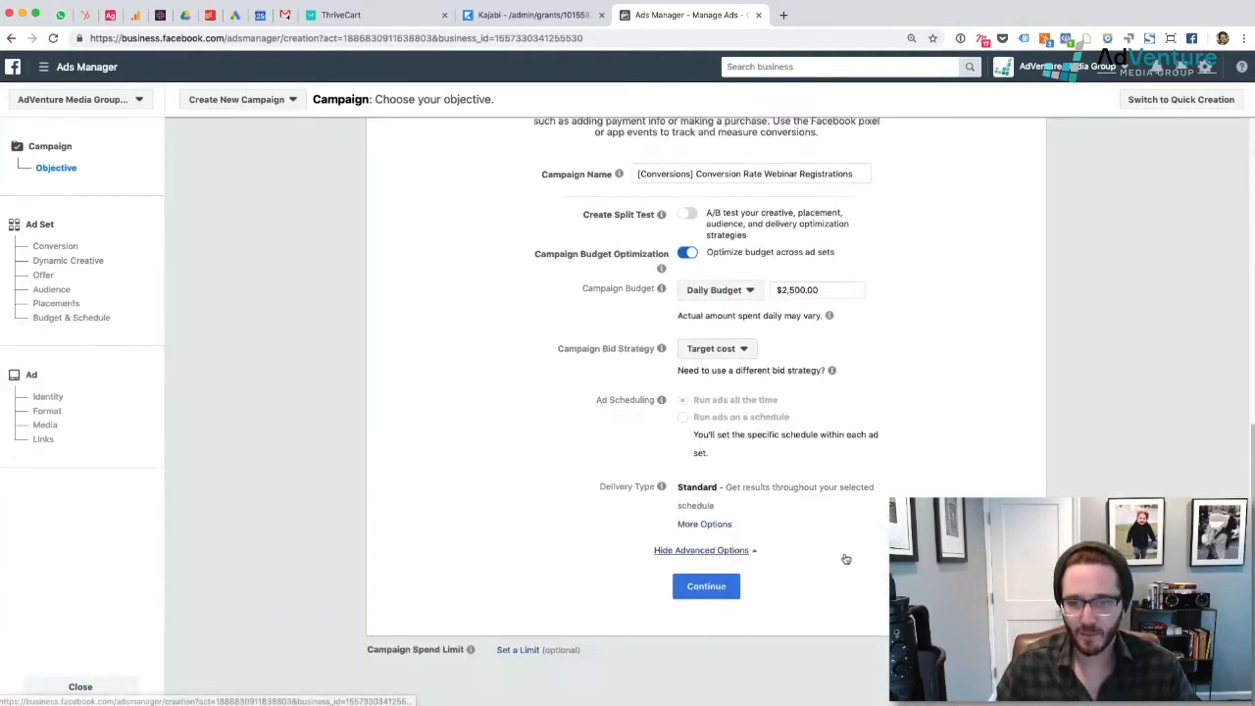
pyautogui.scroll(3, 847, 559)
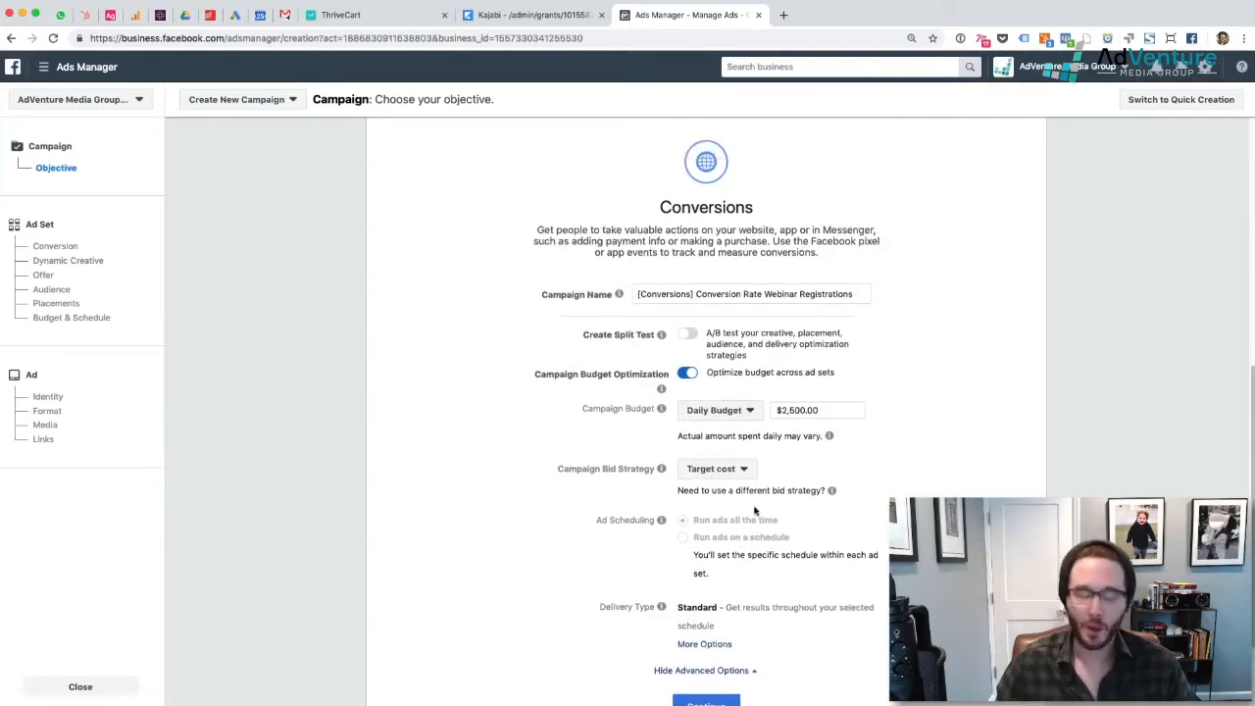
pyautogui.scroll(-3, 755, 510)
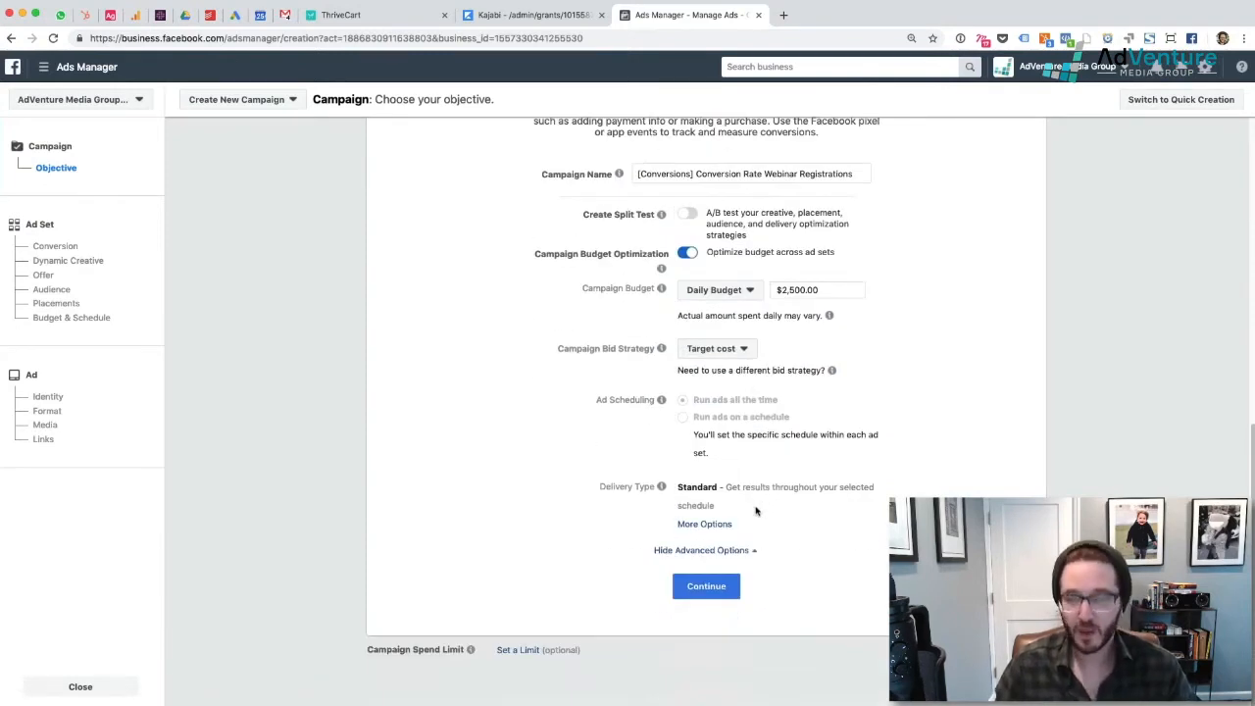
pyautogui.scroll(2, 755, 510)
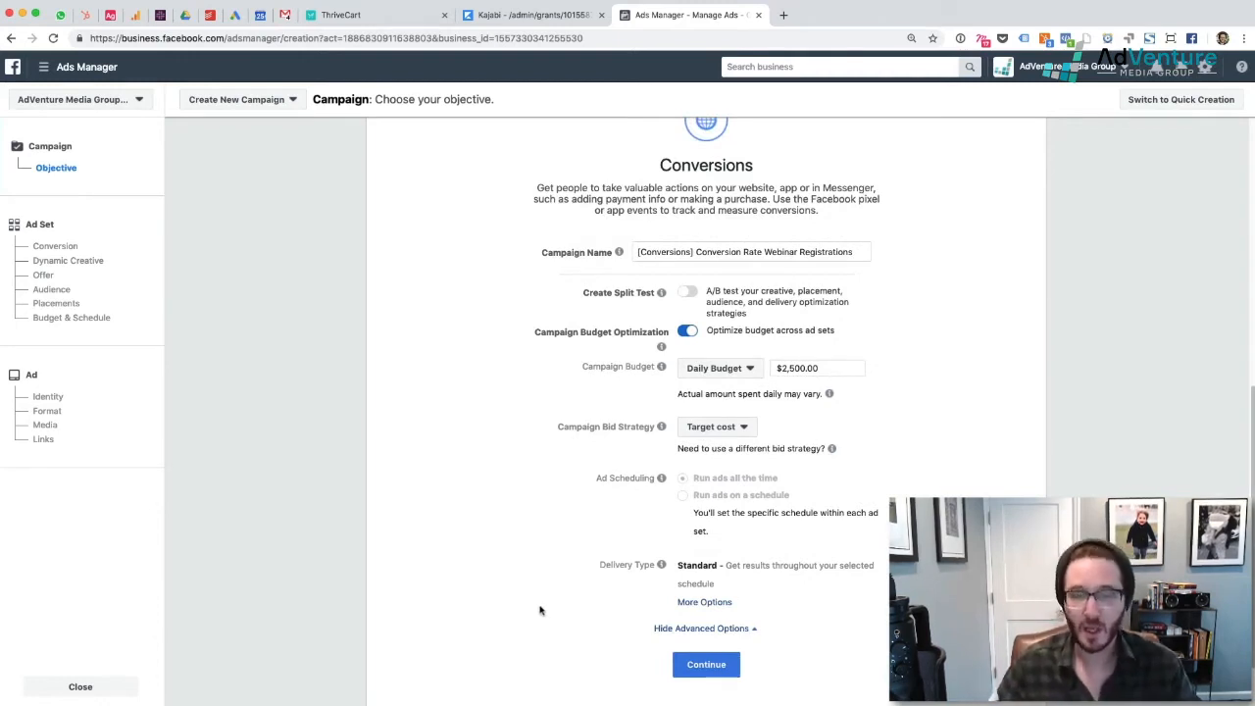
# Set the campaign bid strategy to Lowest cost
pyautogui.click(704, 433)
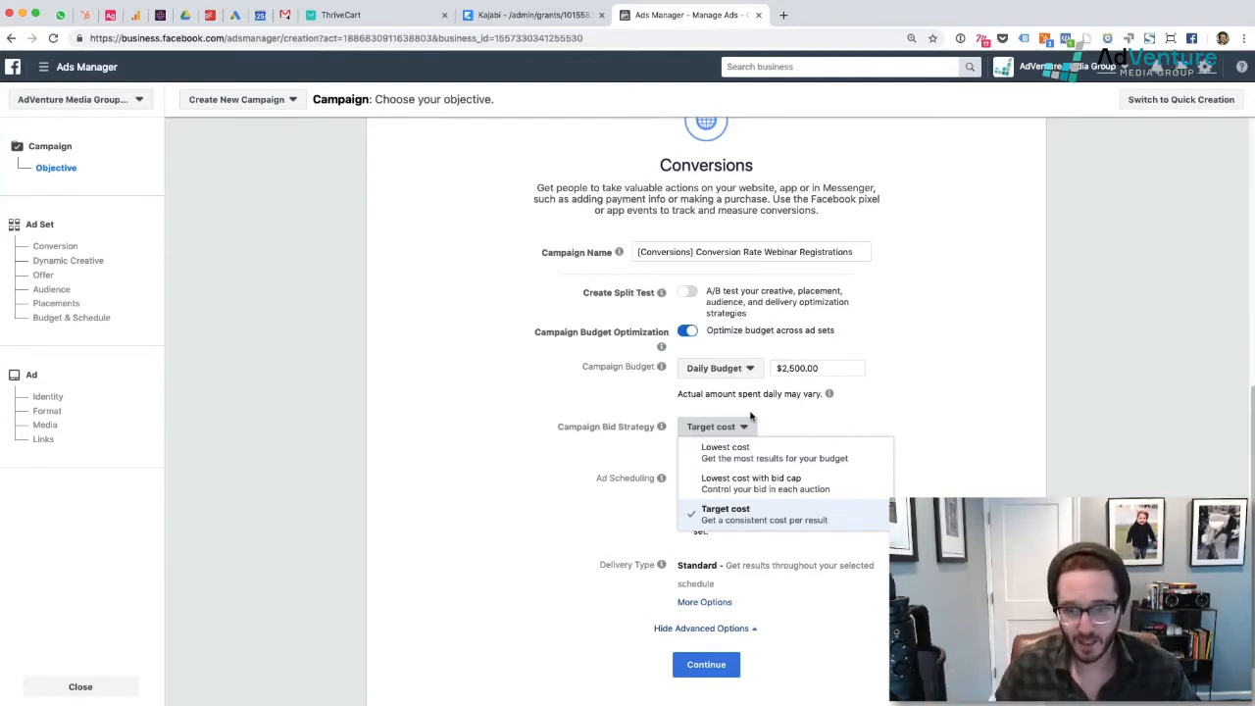
pyautogui.click(716, 451)
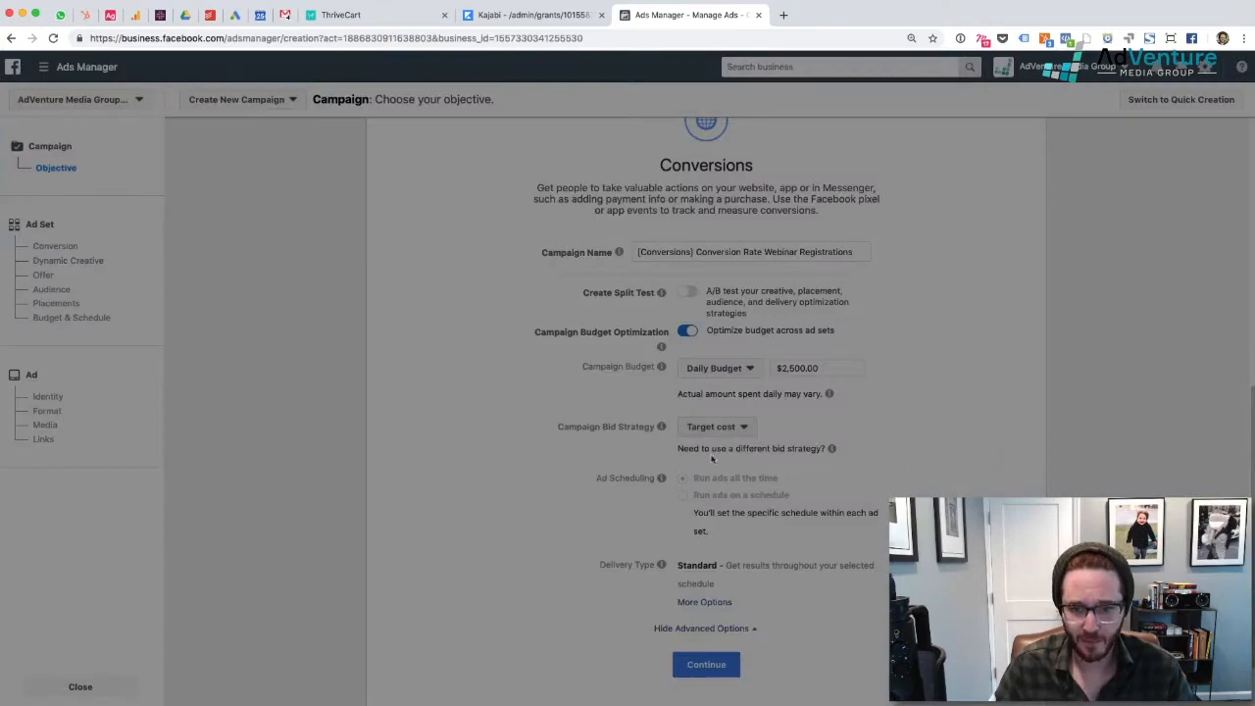
pyautogui.click(784, 336)
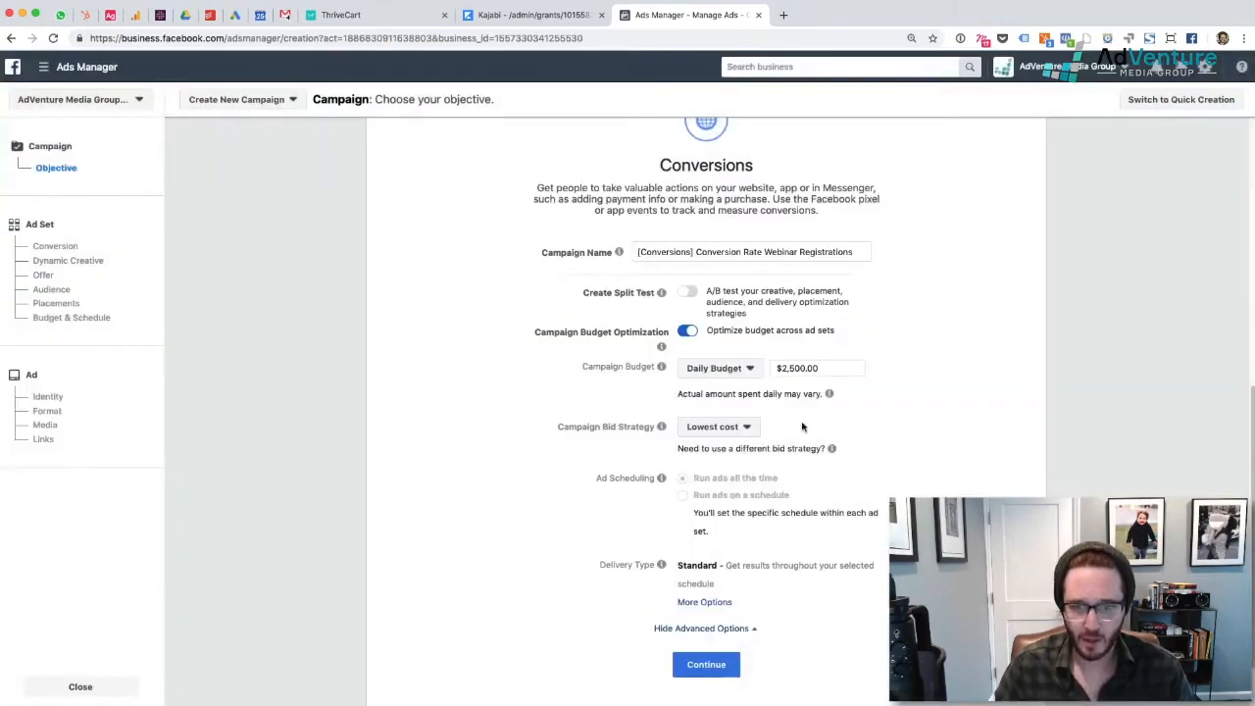
# Expand the delivery type choices and compare Standard with Accelerated delivery
pyautogui.scroll(-1, 705, 413)
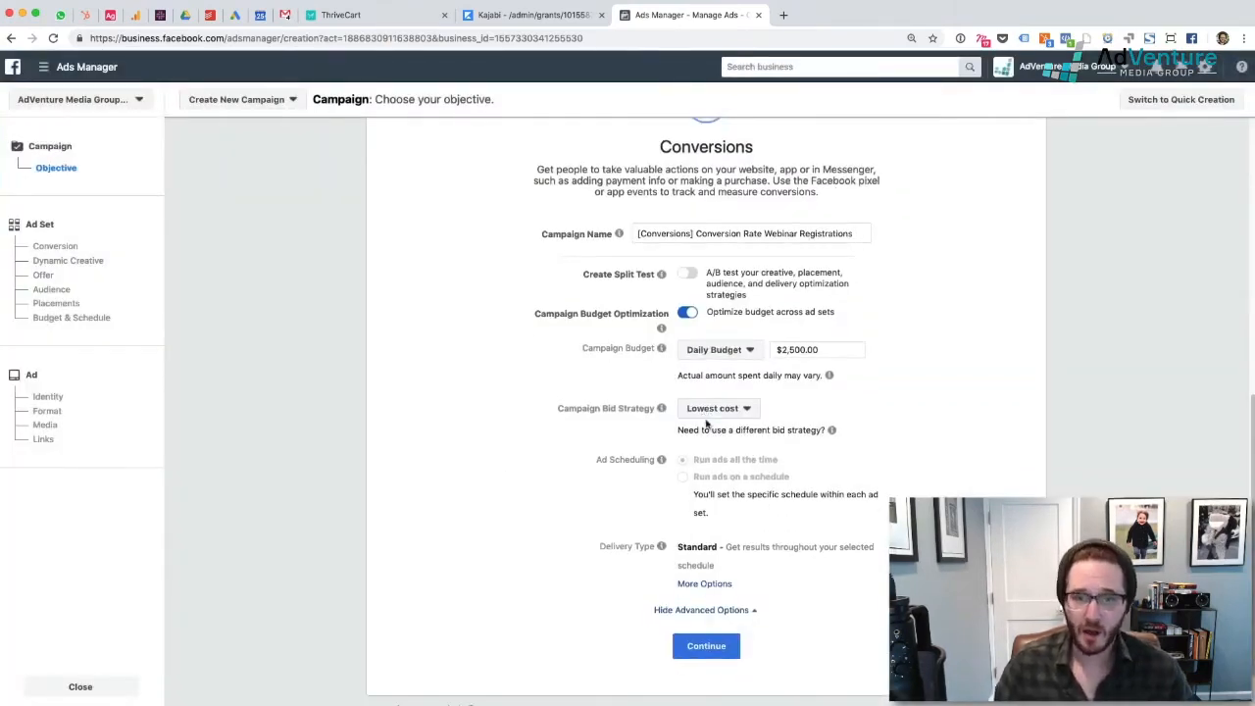
pyautogui.scroll(-1, 701, 496)
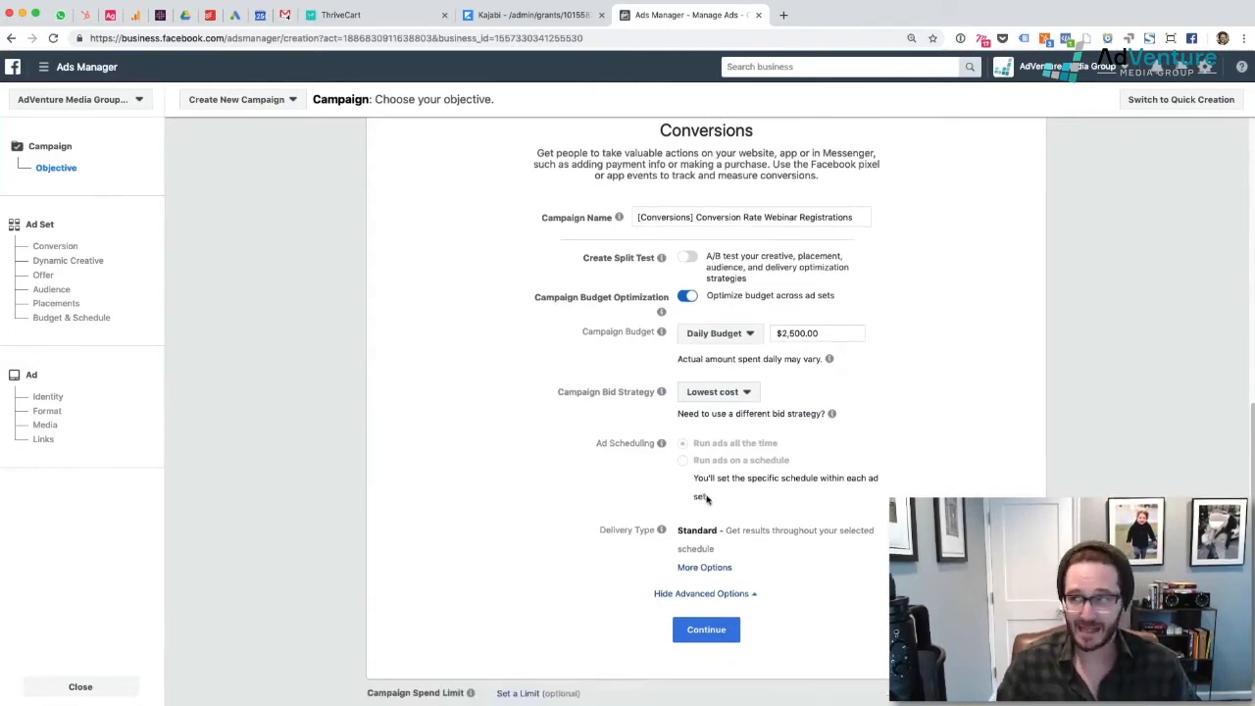
pyautogui.scroll(-1, 706, 498)
pyautogui.scroll(-1, 706, 499)
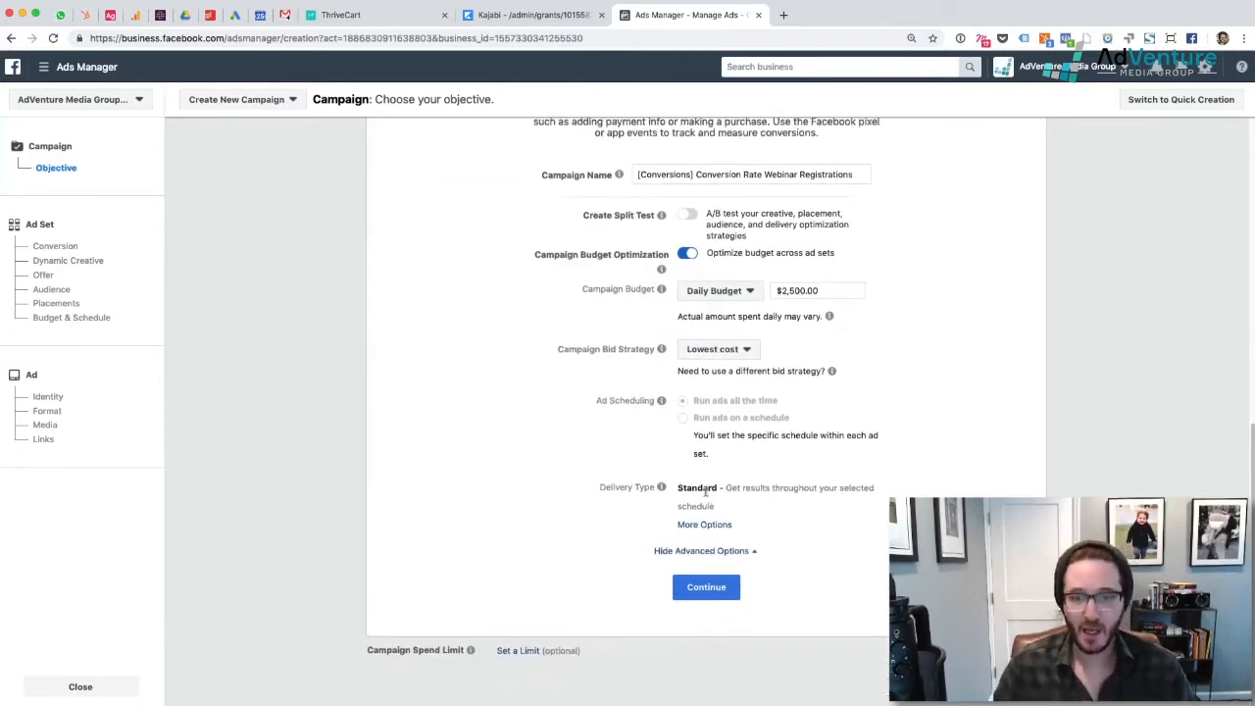
pyautogui.click(706, 526)
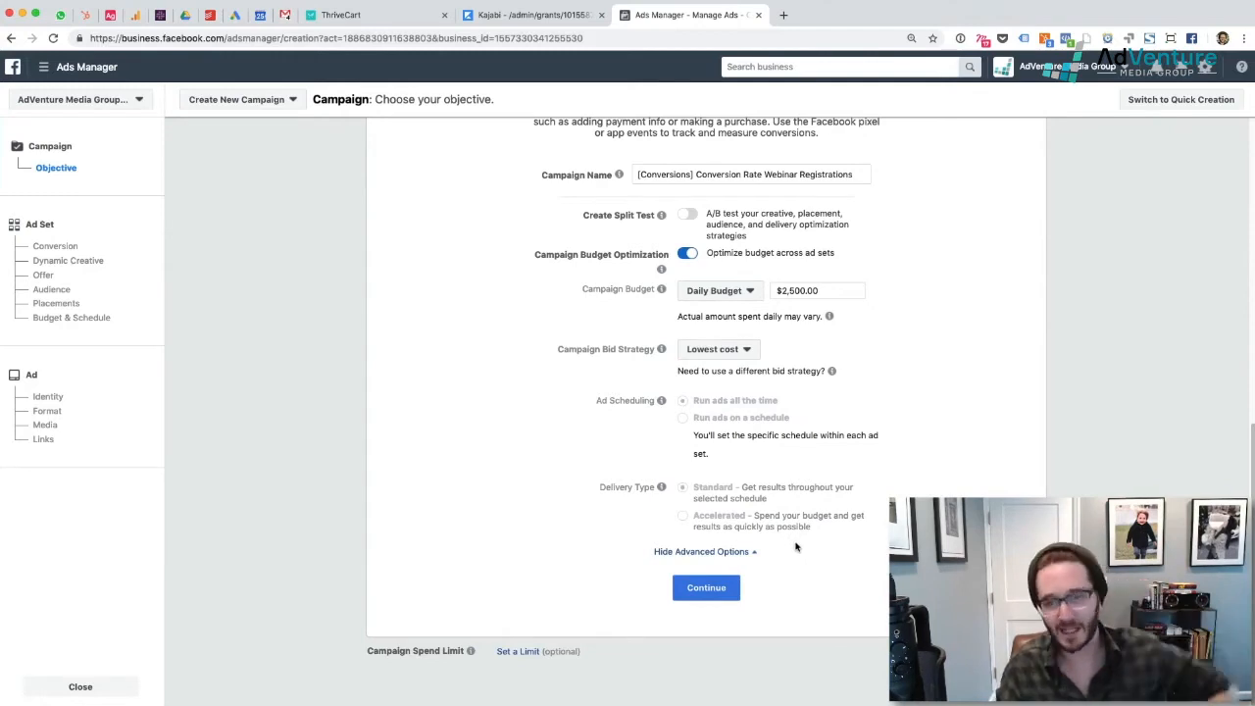
pyautogui.moveTo(731, 527)
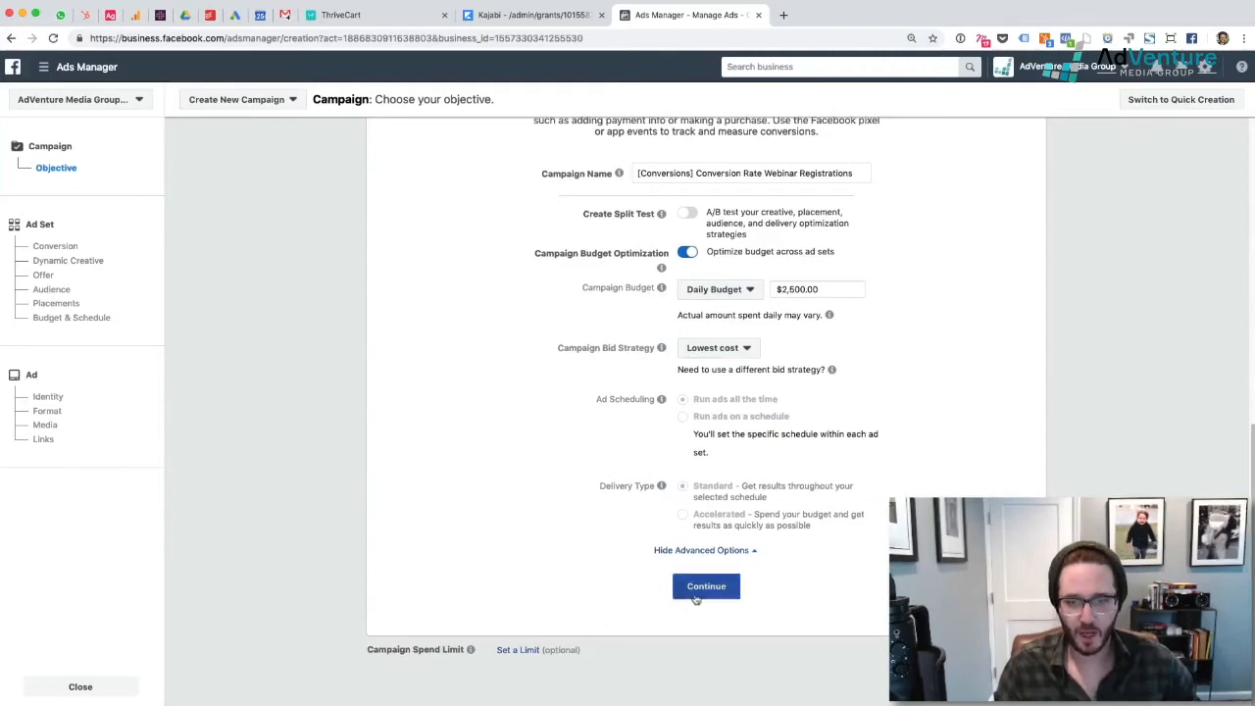
# Review the campaign settings from the objective down and continue to the ad set setup
pyautogui.scroll(6, 457, 451)
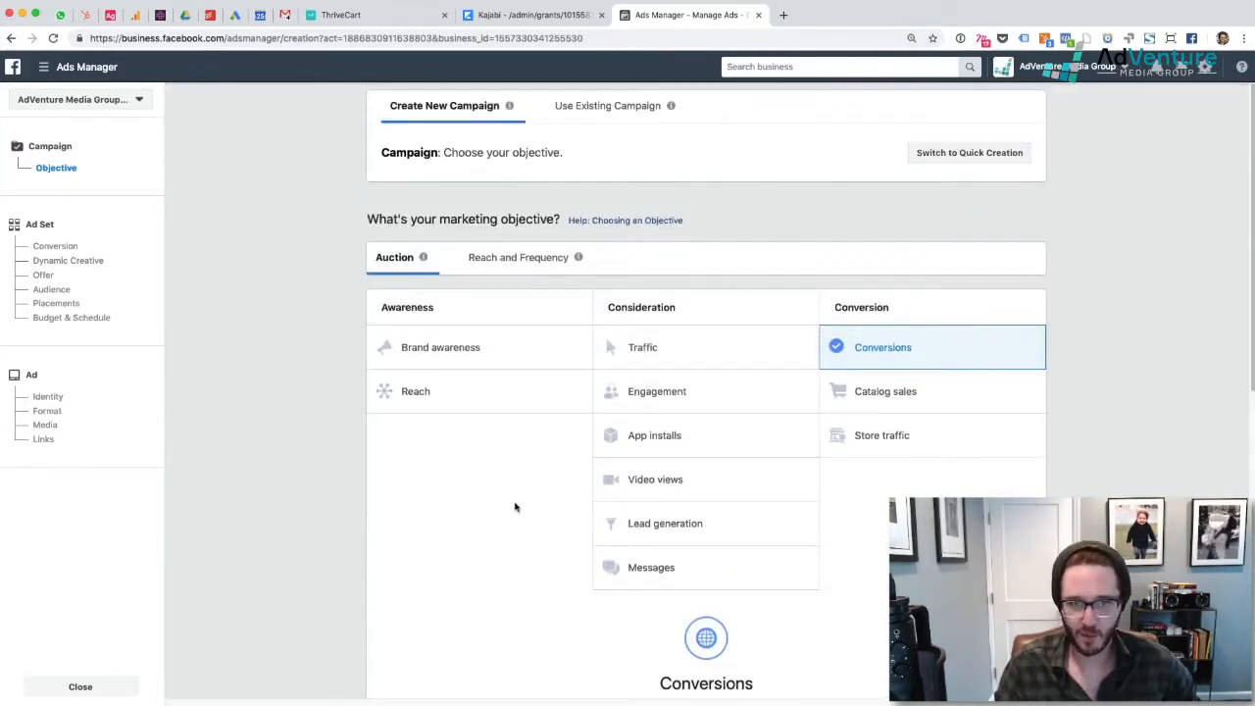
pyautogui.scroll(-6, 506, 546)
pyautogui.scroll(6, 508, 551)
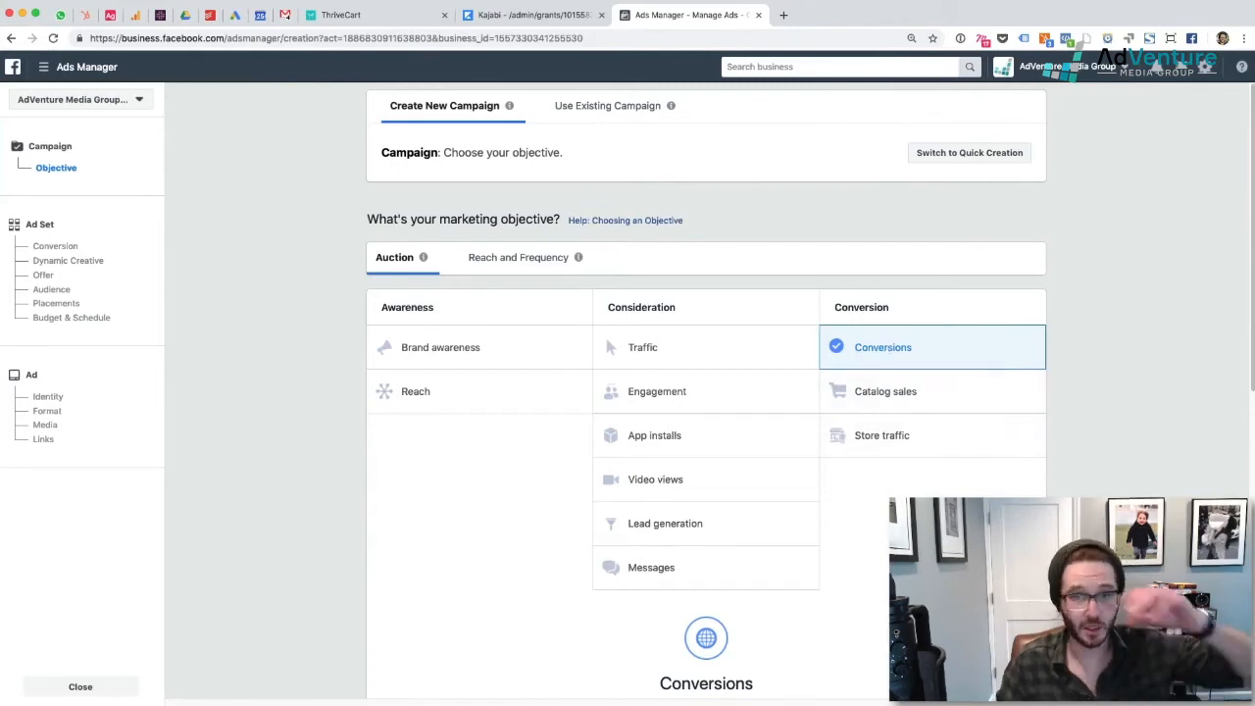
pyautogui.scroll(-10, 799, 604)
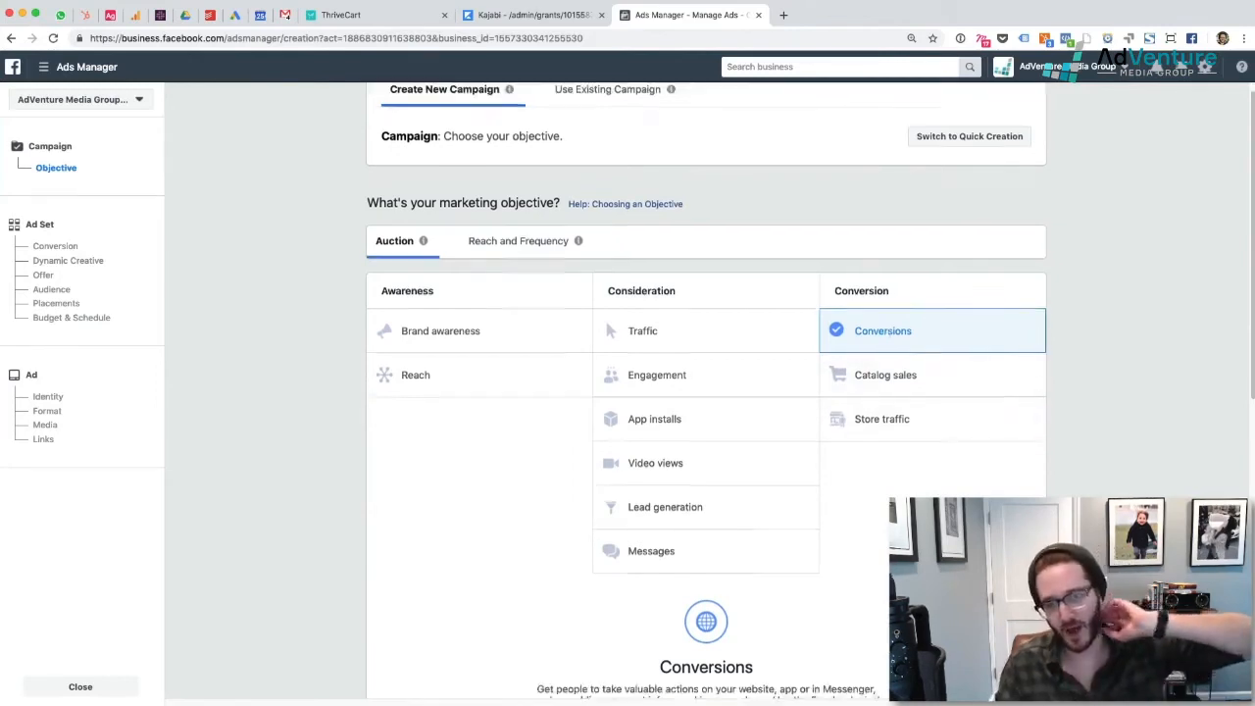
pyautogui.click(706, 586)
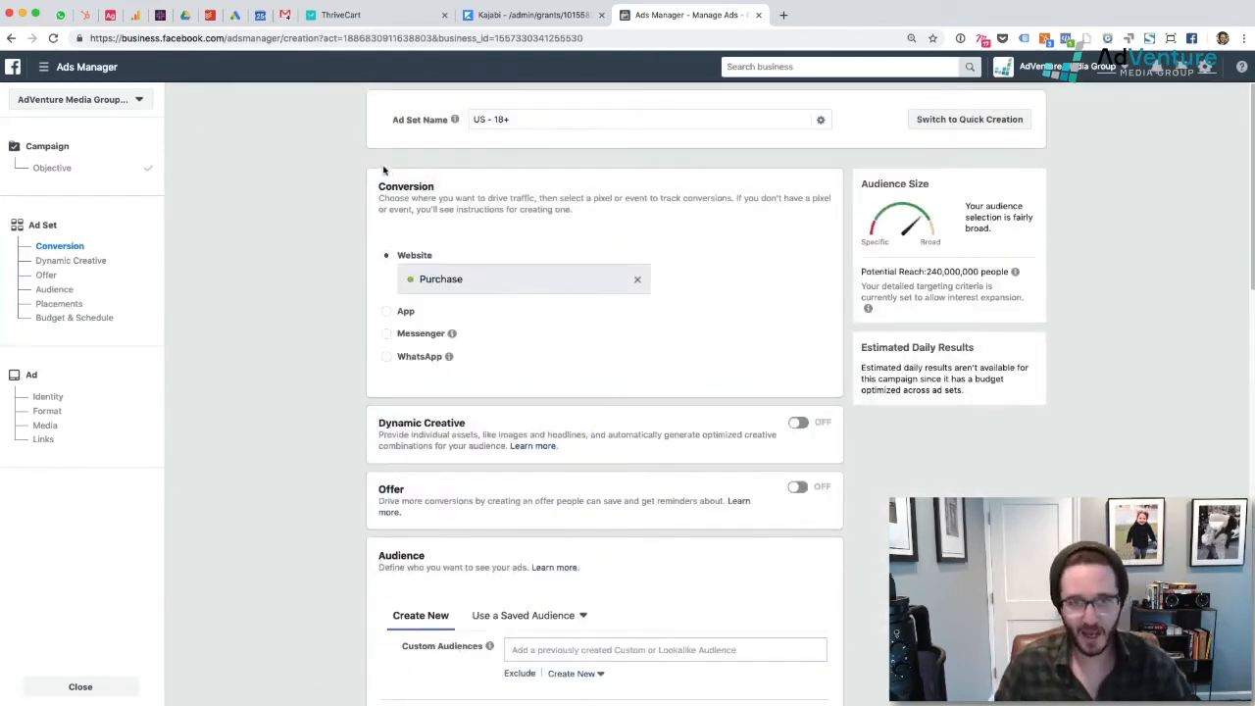
# Rename the ad set as "Lookalike Audience - Live Webinar Attendees"
pyautogui.moveTo(567, 123); pyautogui.dragTo(274, 111)
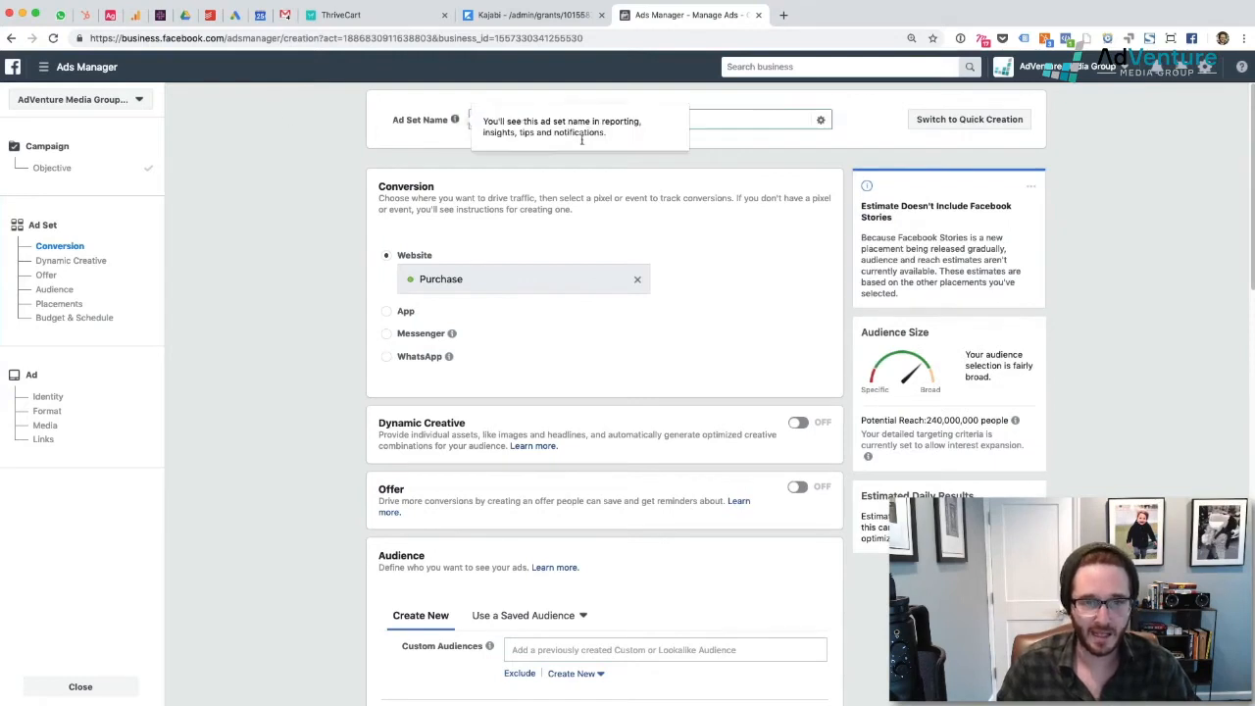
pyautogui.click(553, 126)
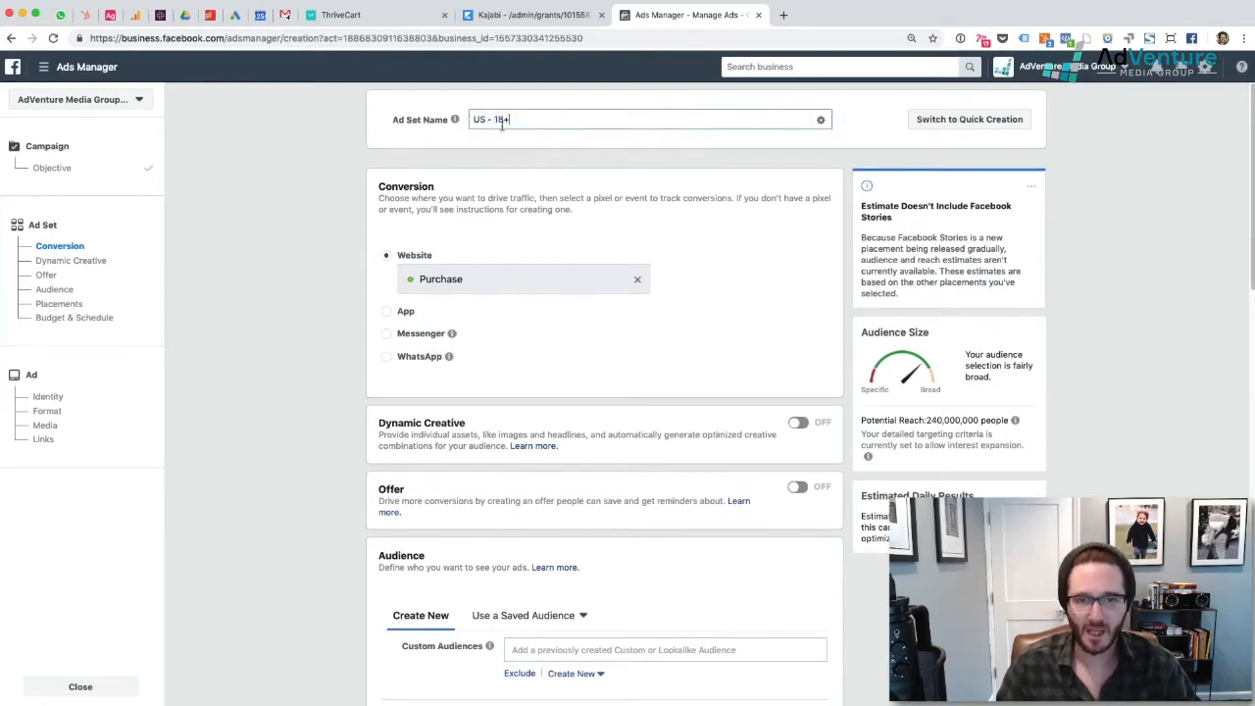
pyautogui.tripleClick(501, 122)
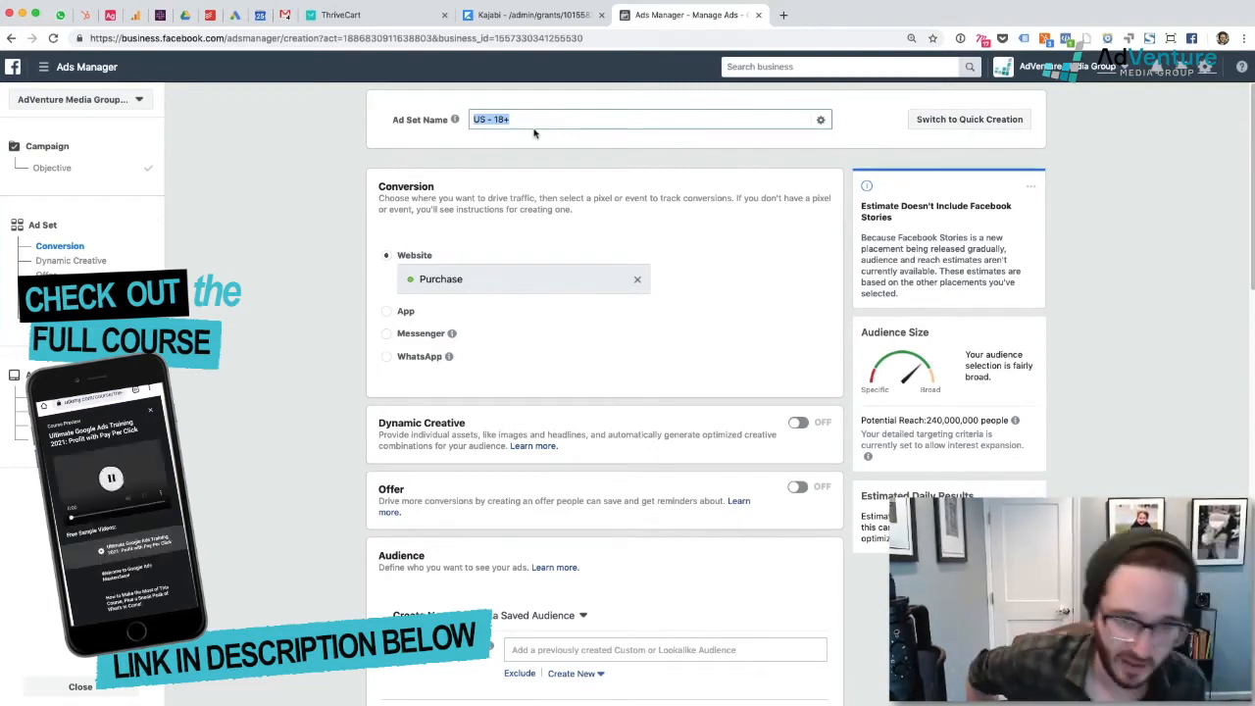
pyautogui.write('L')
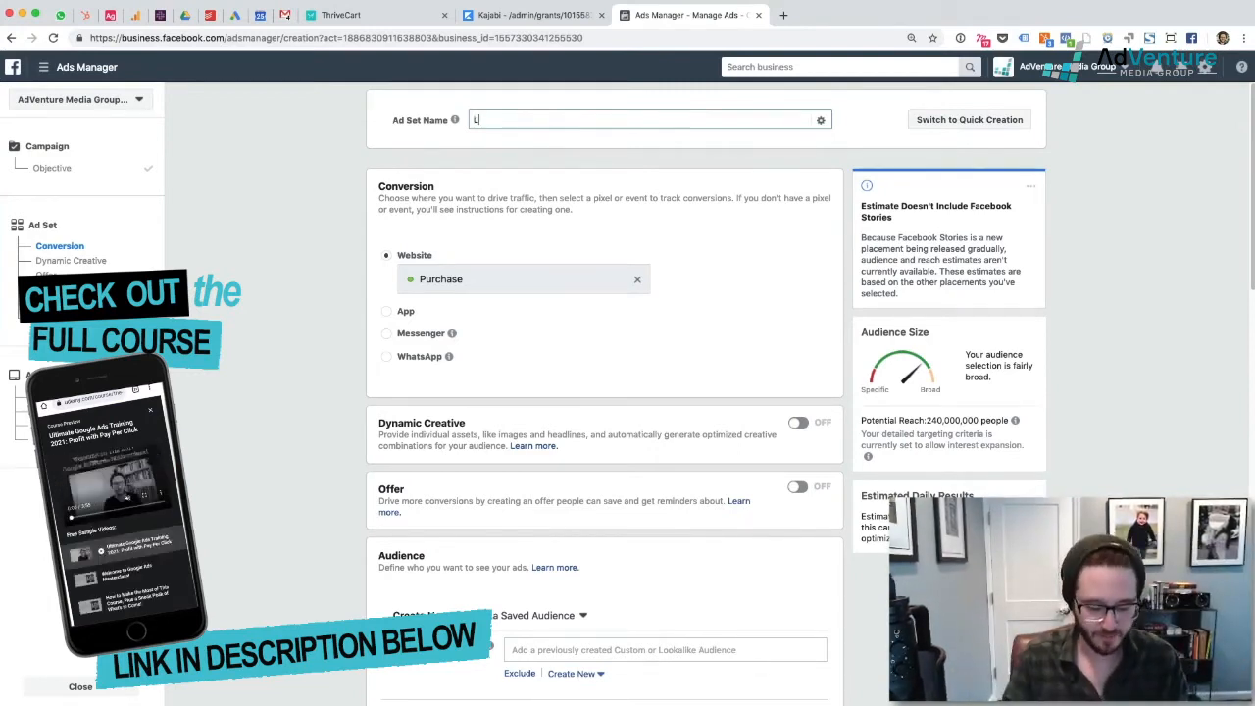
pyautogui.write('ookalike Au')
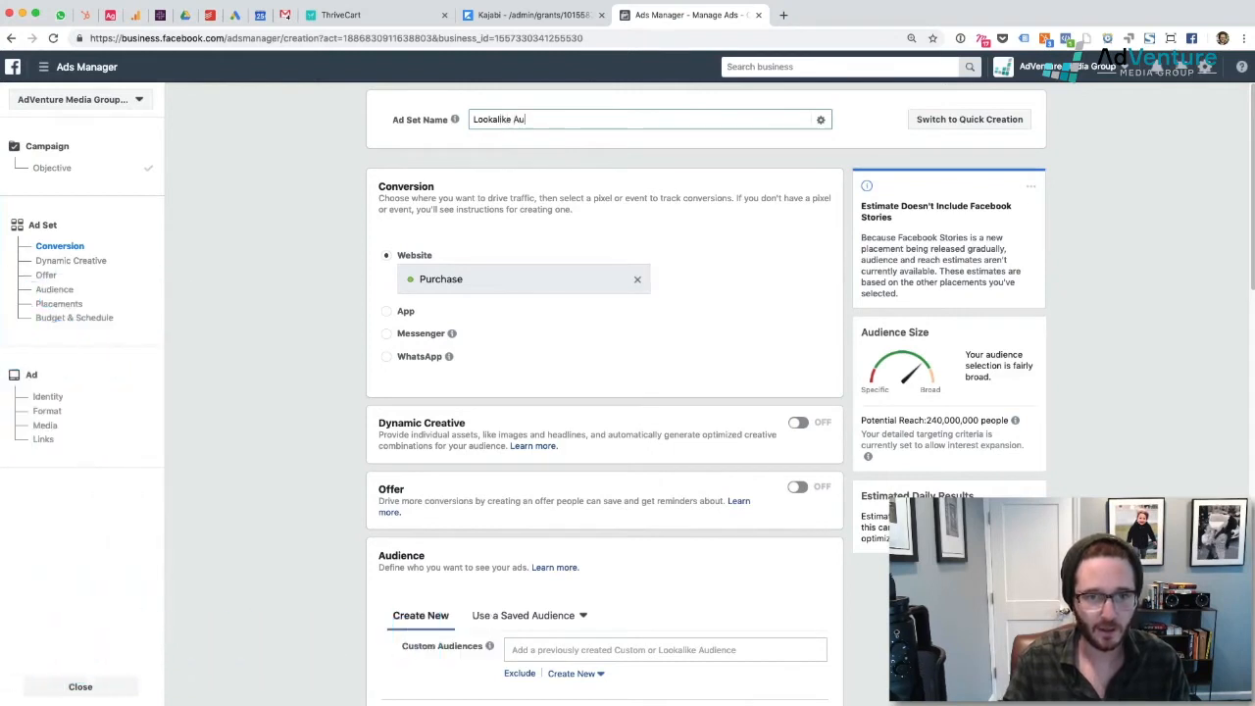
pyautogui.write('dience - Zo')
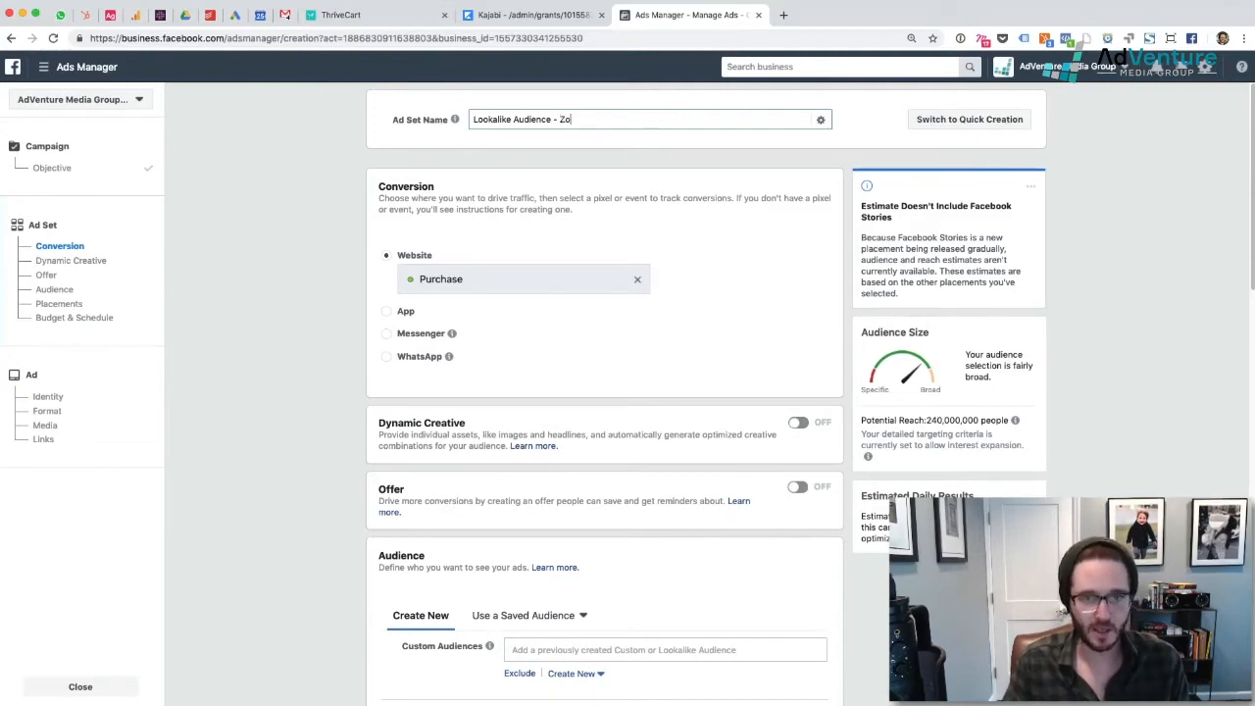
pyautogui.write('om W')
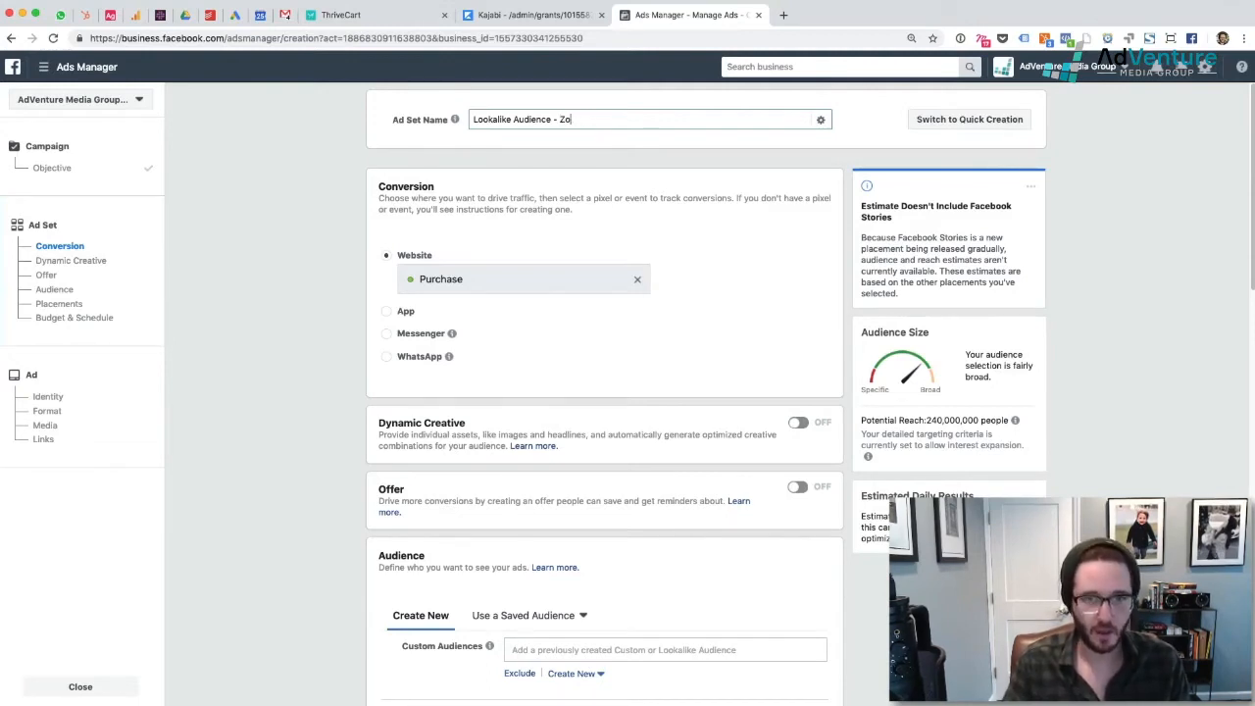
pyautogui.write('e We')
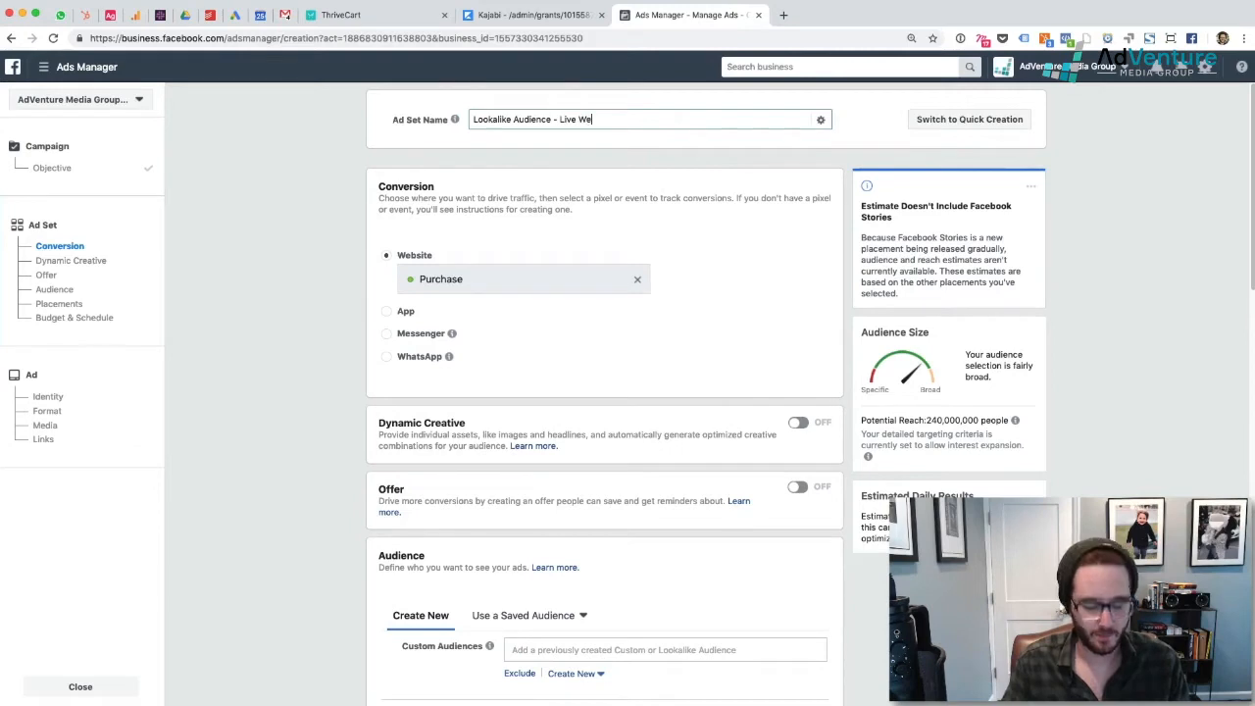
pyautogui.write('binar Attendees')
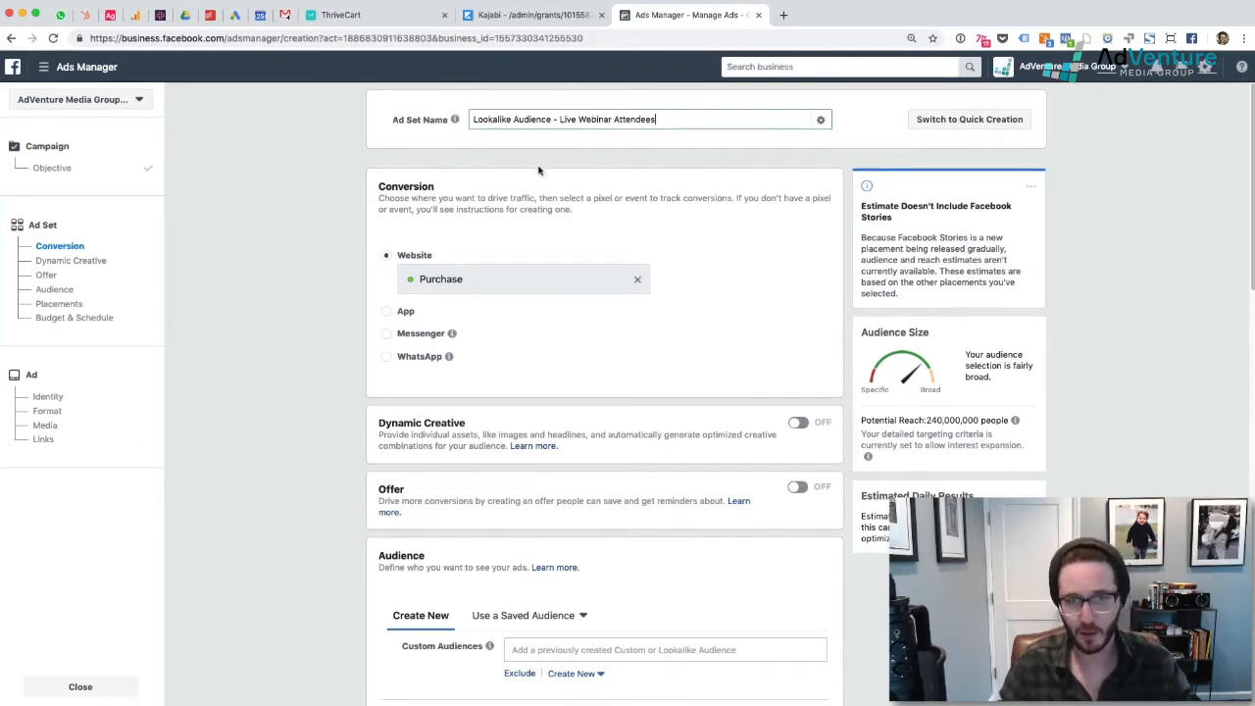
pyautogui.moveTo(560, 119); pyautogui.dragTo(665, 118)
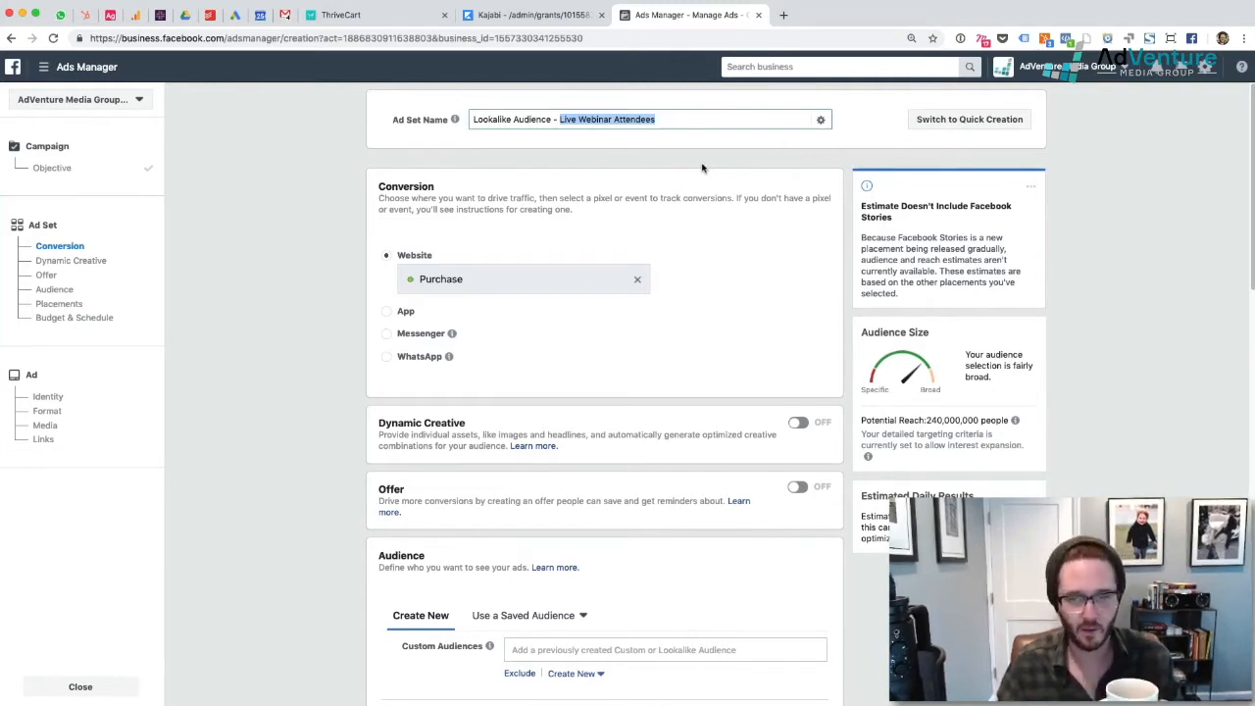
pyautogui.click(686, 214)
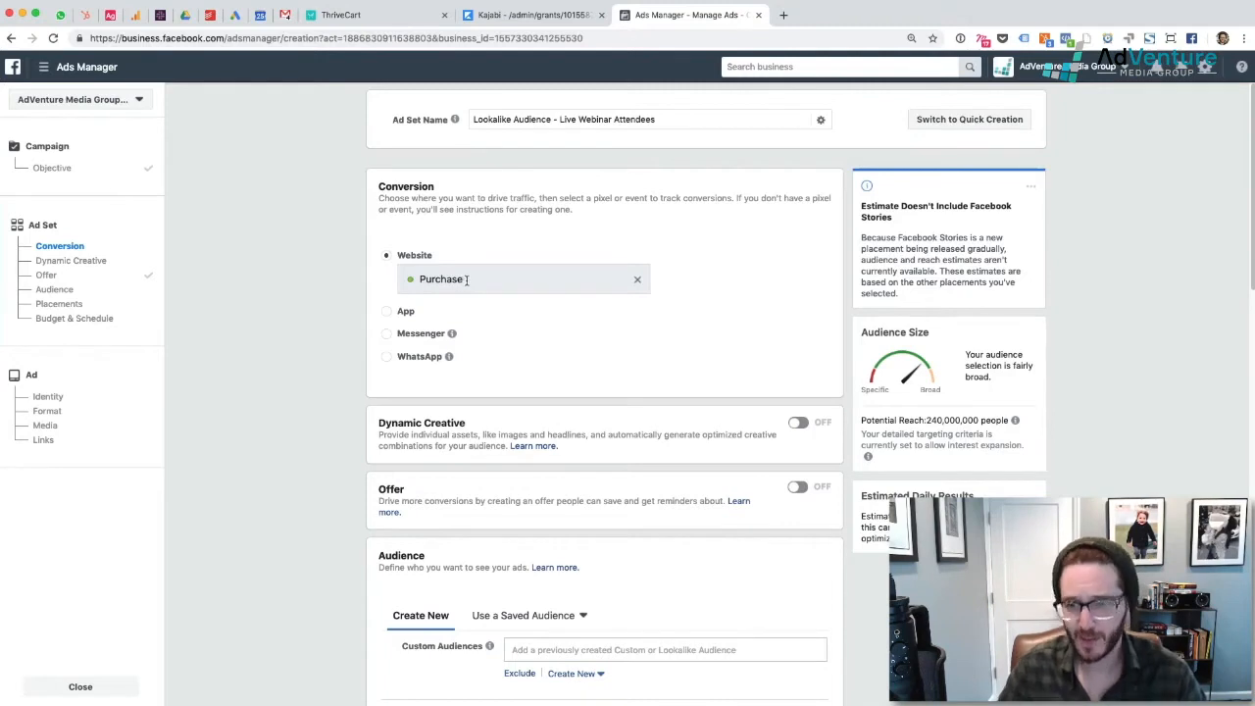
# Replace the ad set's website conversion event with Complete Registration
pyautogui.click(638, 283)
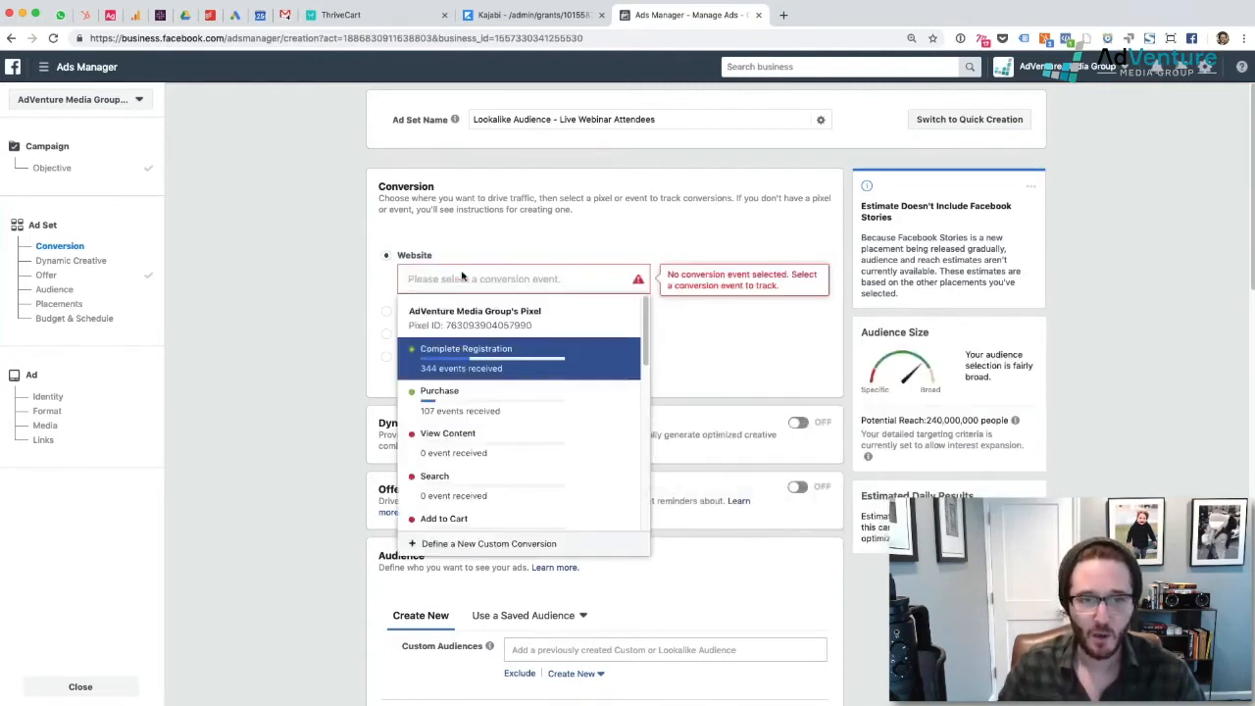
pyautogui.moveTo(477, 359)
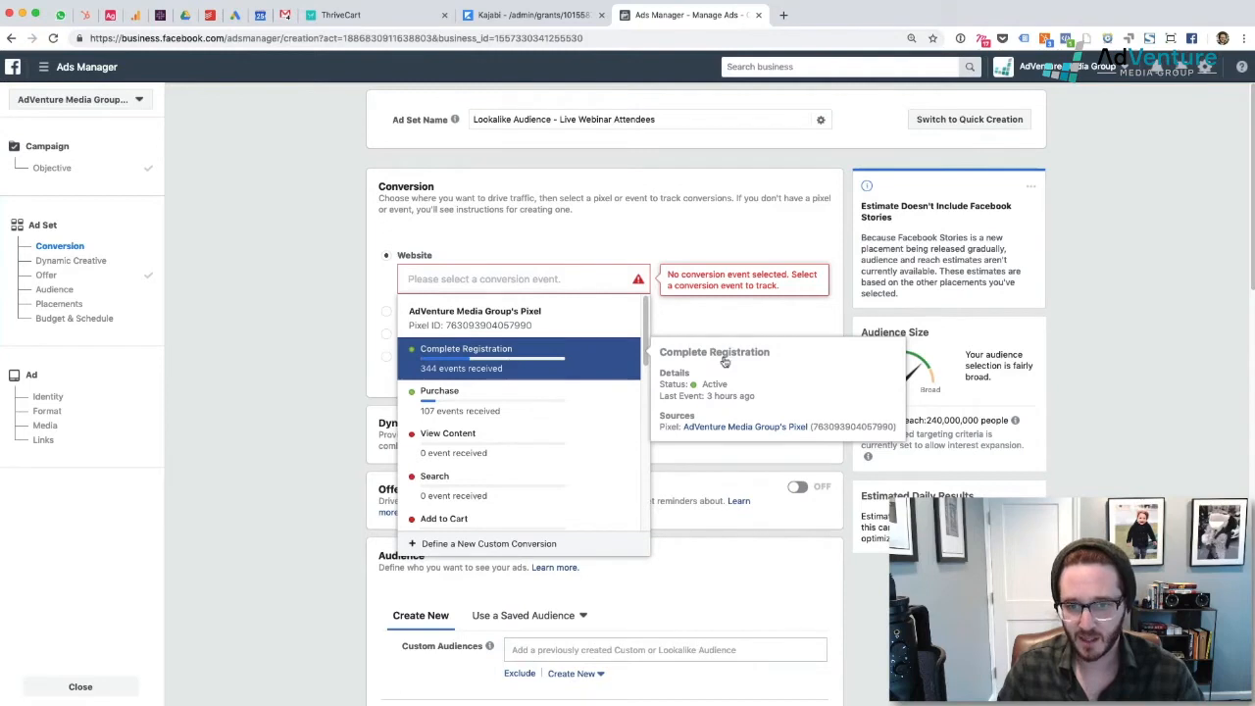
pyautogui.click(478, 370)
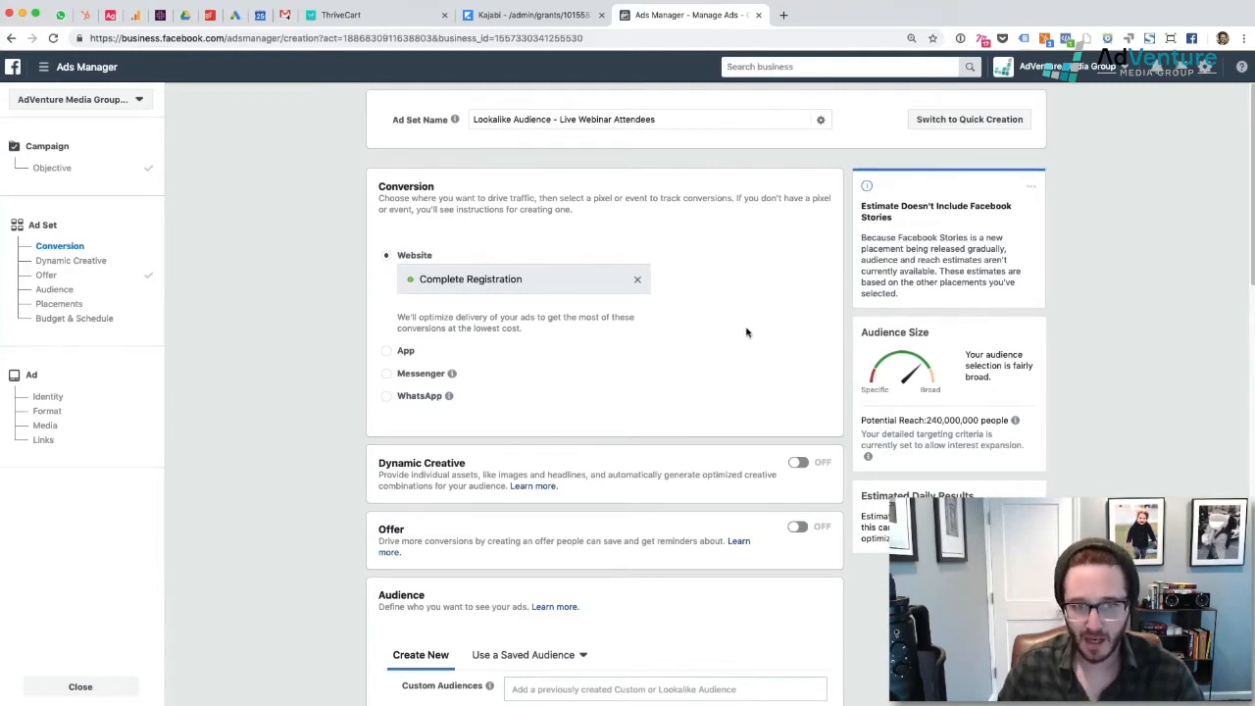
# Turn on Dynamic Creative for the ad set and go through its introduction to the end
pyautogui.scroll(-2, 748, 332)
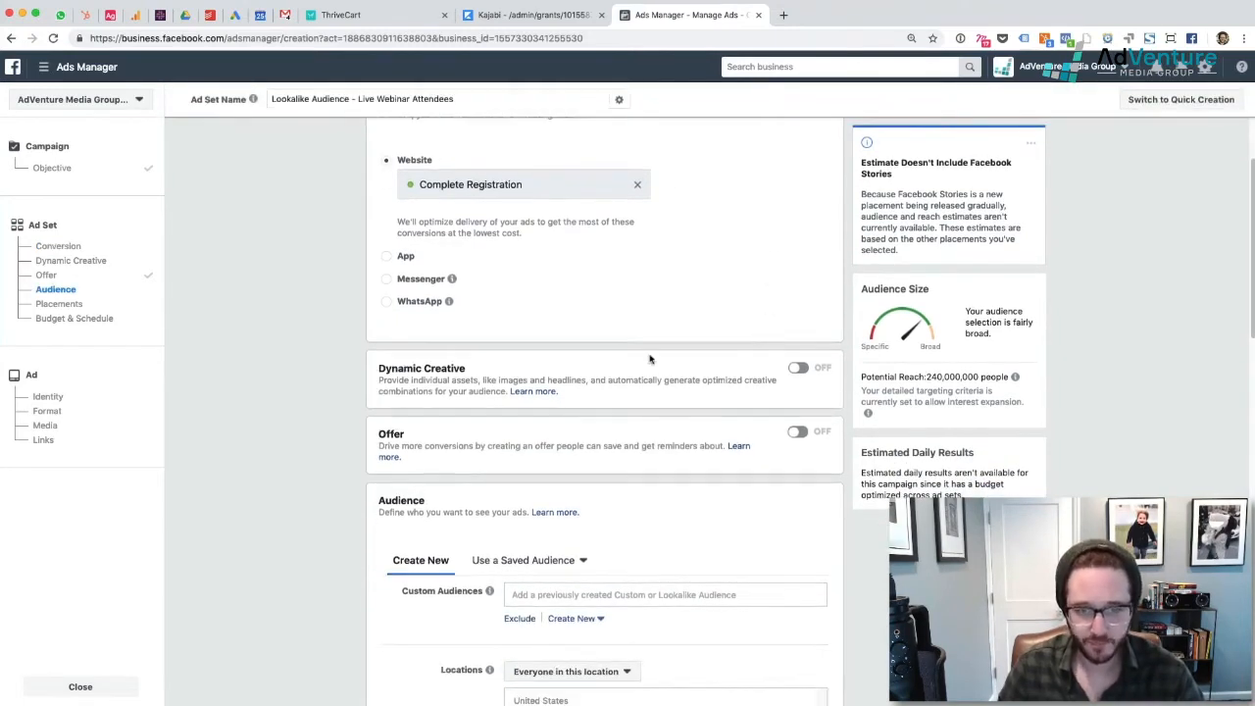
pyautogui.click(799, 369)
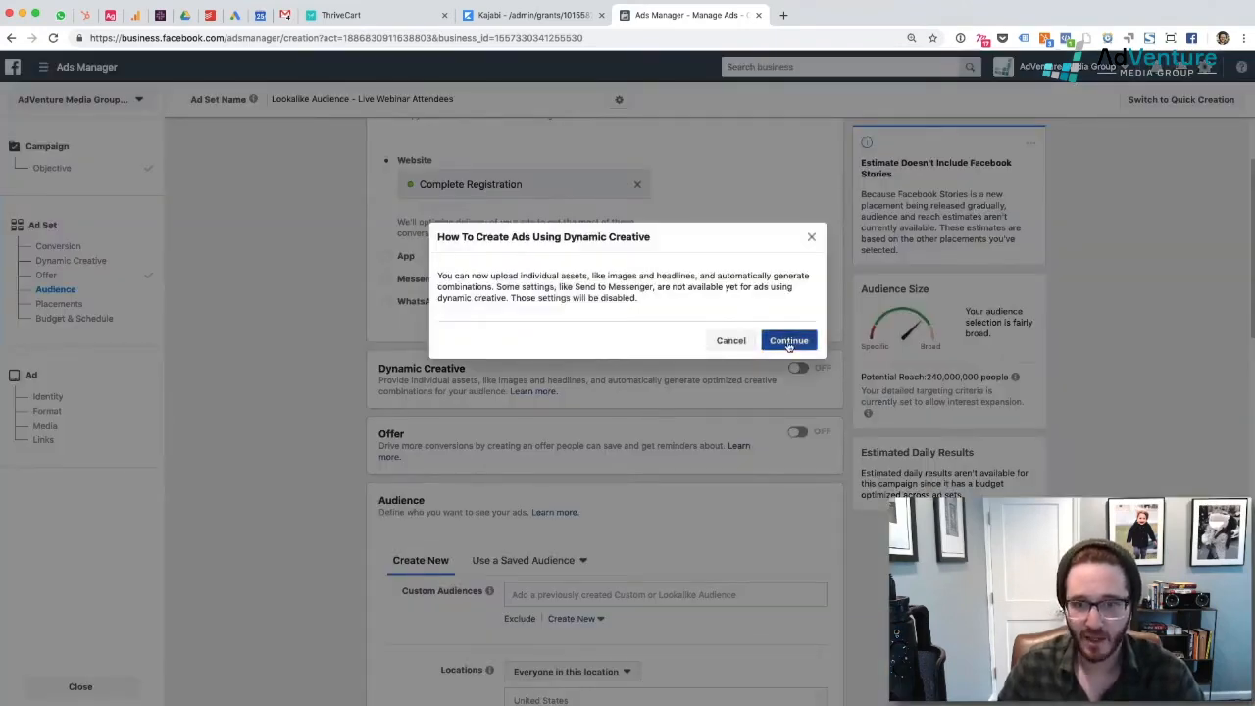
pyautogui.click(788, 341)
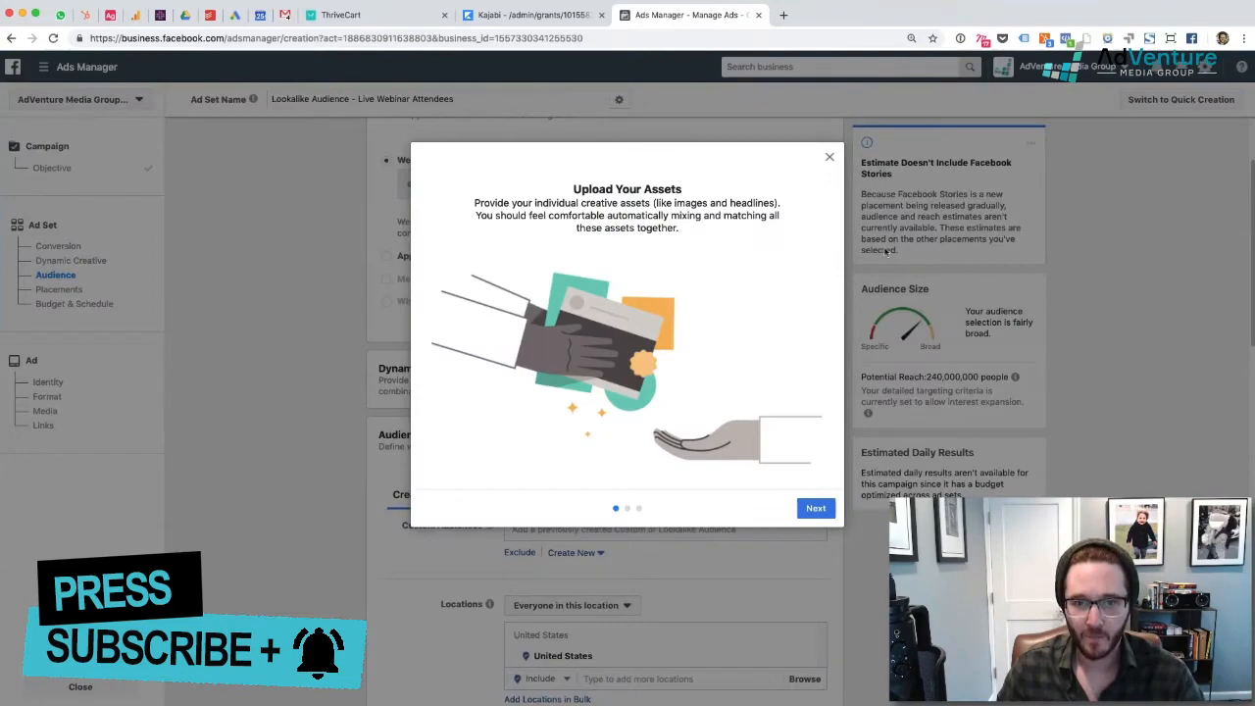
pyautogui.click(816, 508)
pyautogui.click(815, 508)
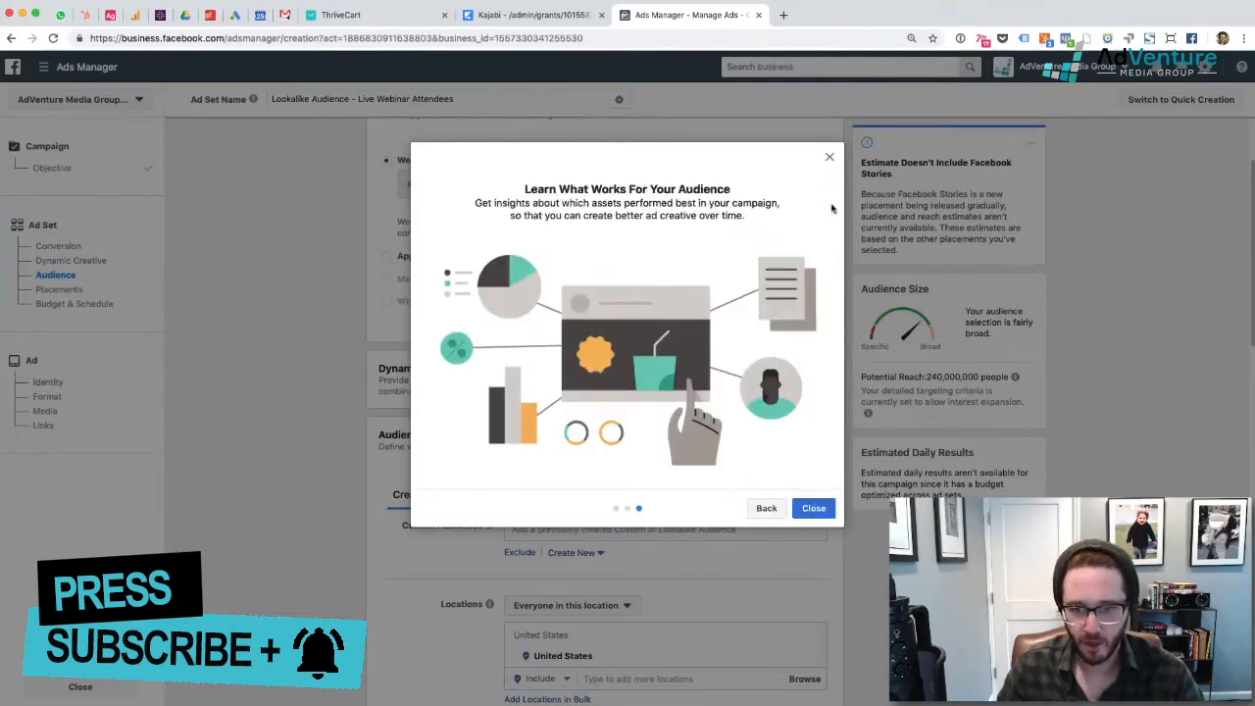
pyautogui.click(829, 160)
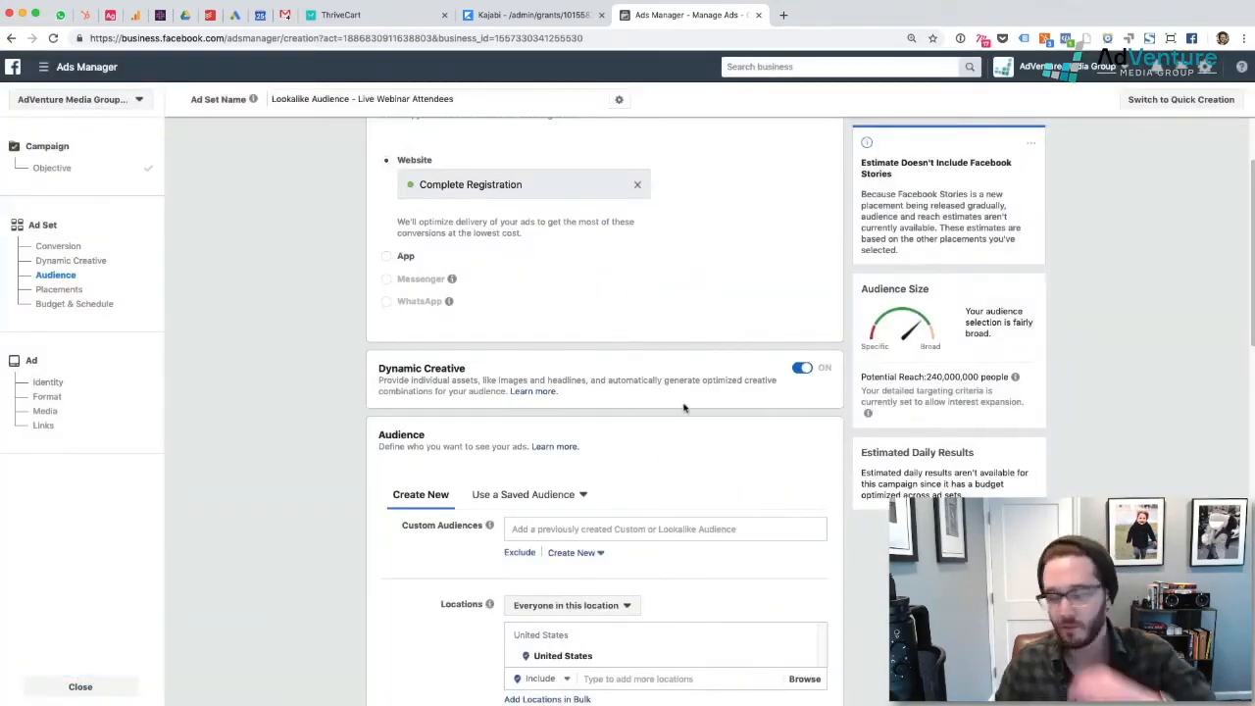
pyautogui.click(804, 368)
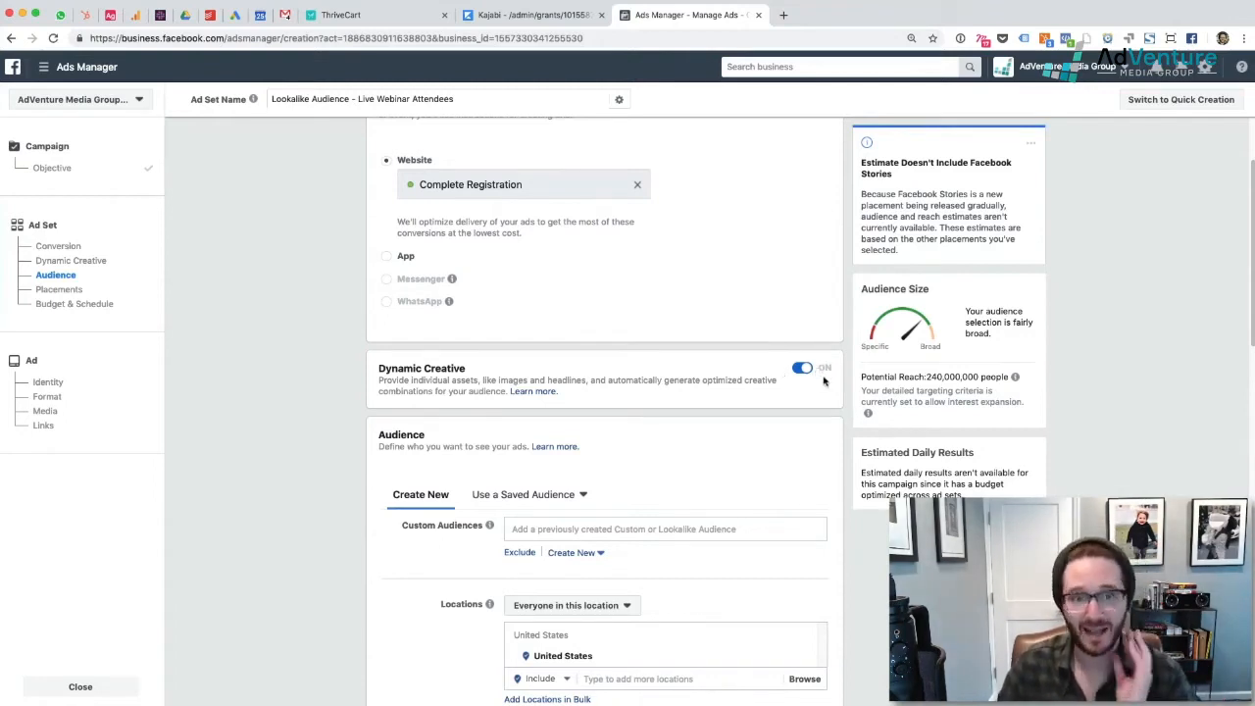
# Target the NAFTA, AU, GB lookalike audiences of "LP Webinar Attendees 2.6.19 Zoom" at 1% and 1% to 2%
pyautogui.scroll(-3, 830, 412)
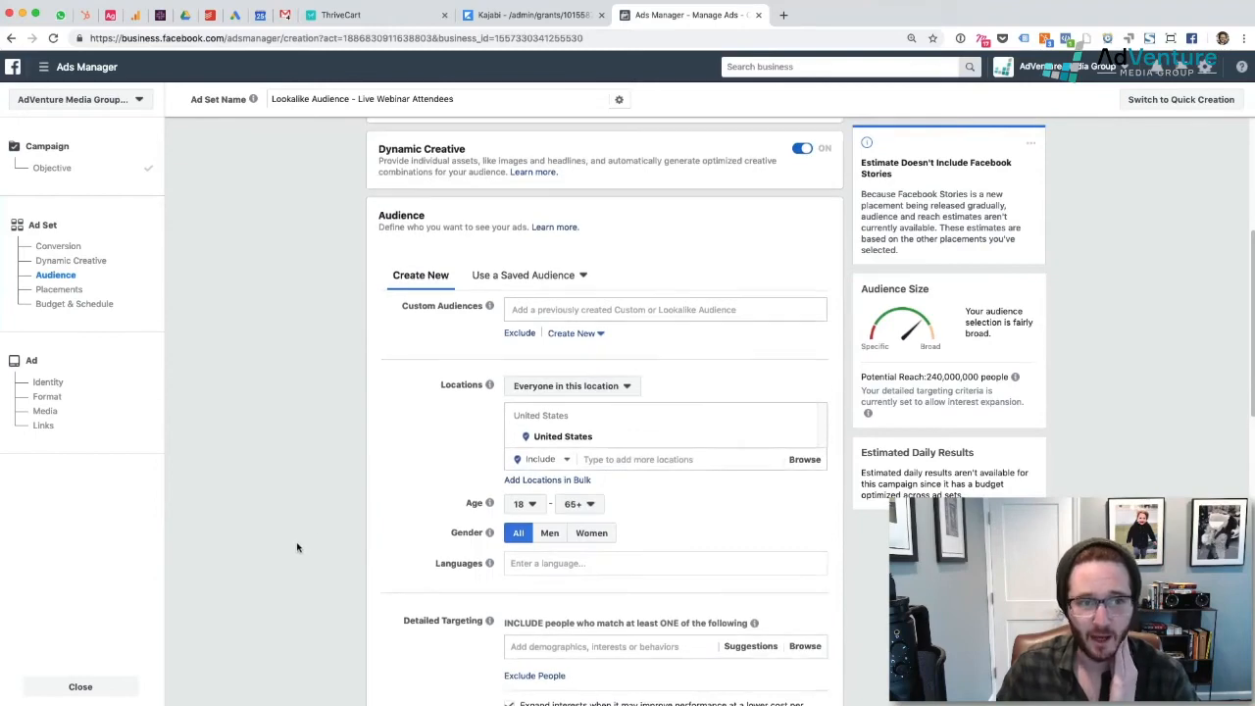
pyautogui.scroll(-10, 317, 518)
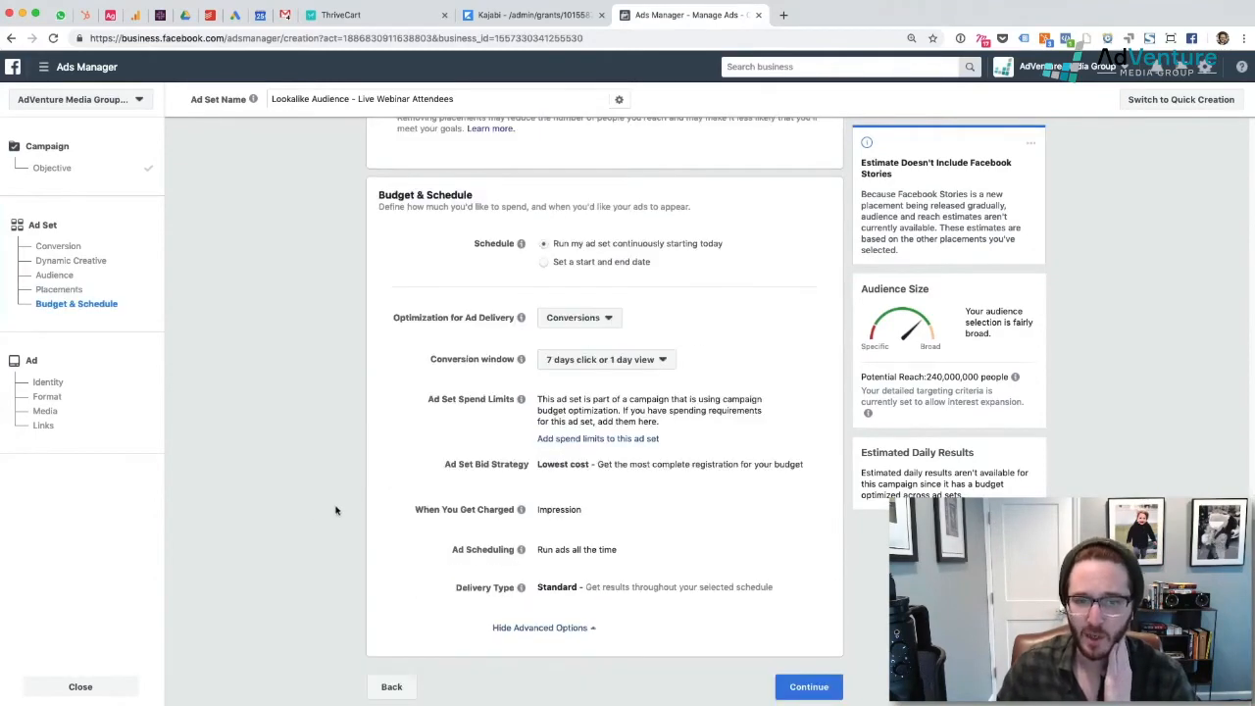
pyautogui.scroll(10, 335, 510)
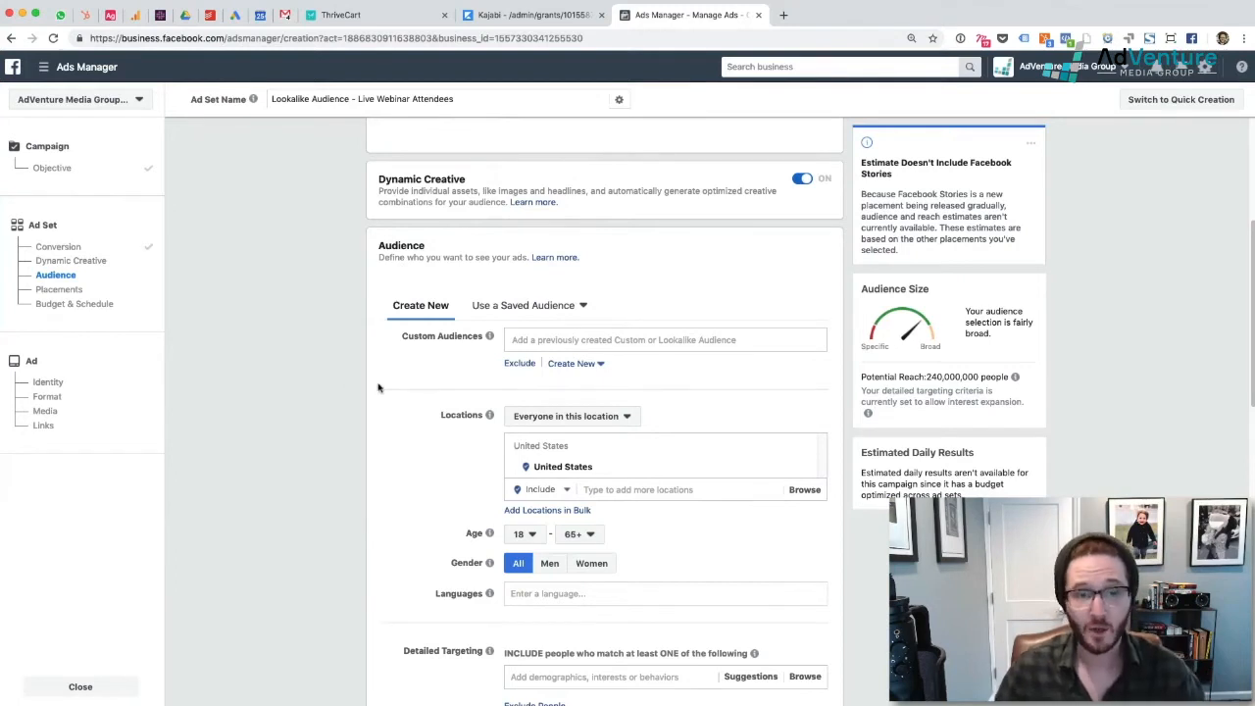
pyautogui.click(541, 340)
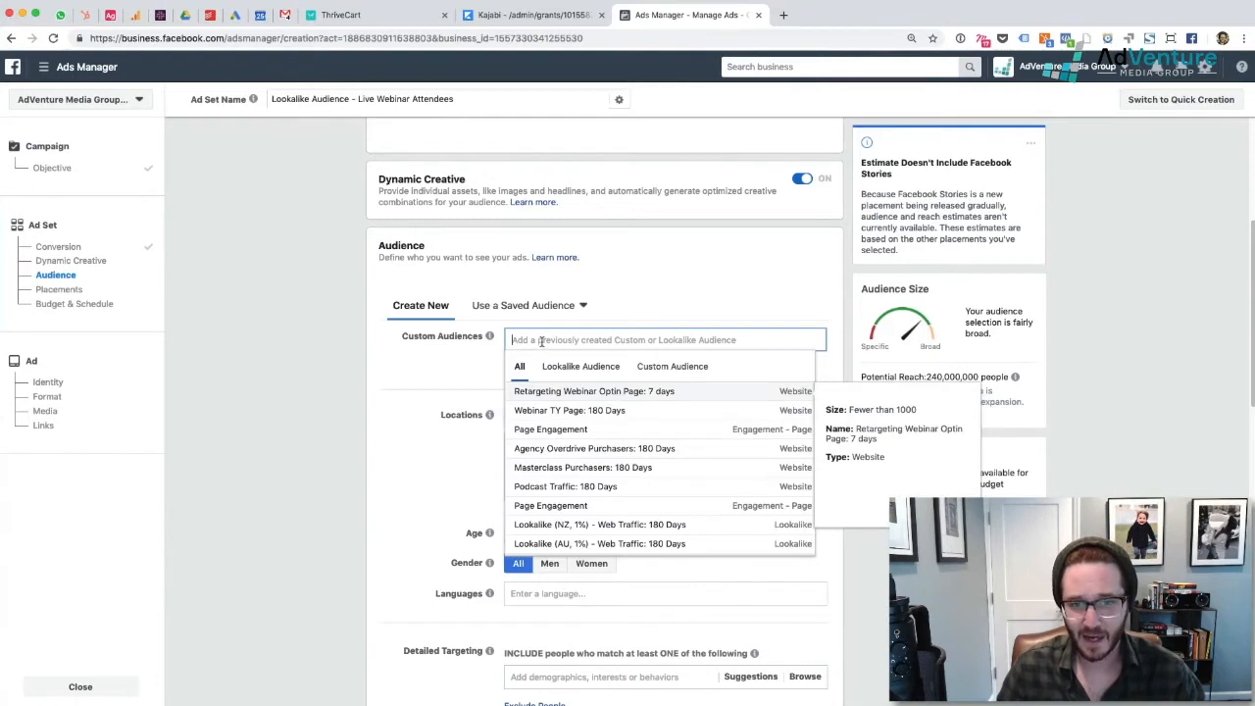
pyautogui.click(561, 369)
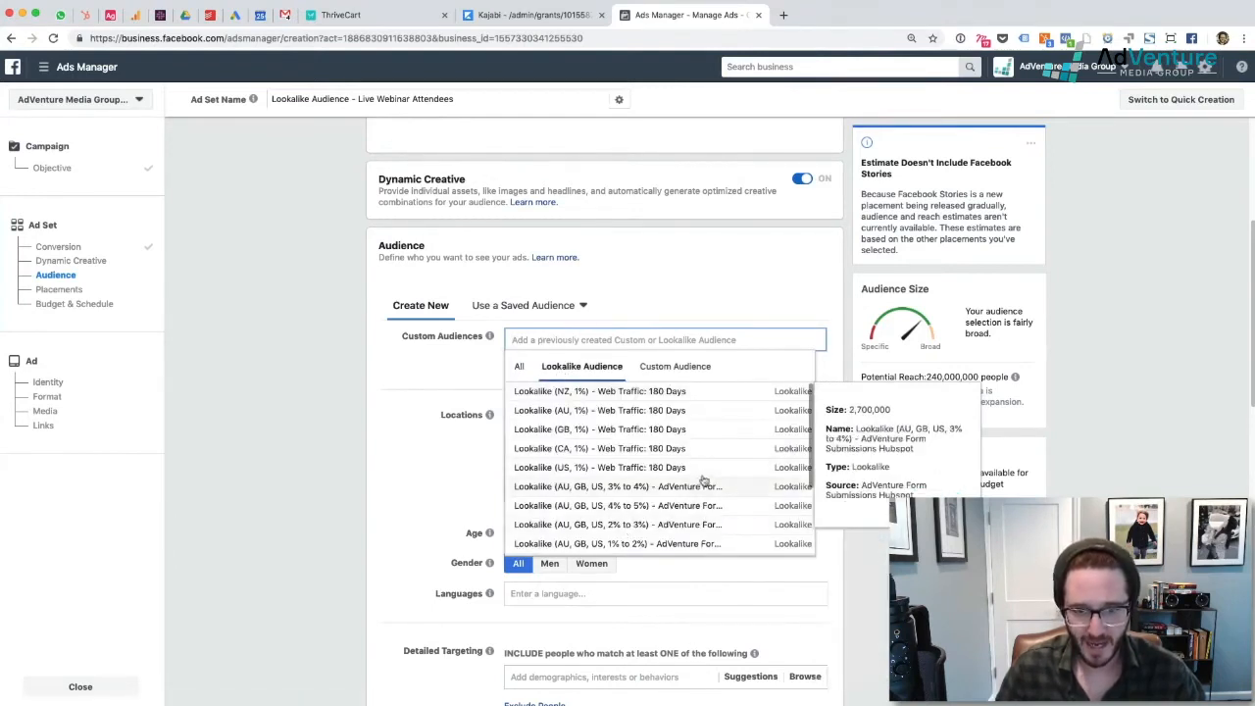
pyautogui.scroll(-3, 740, 469)
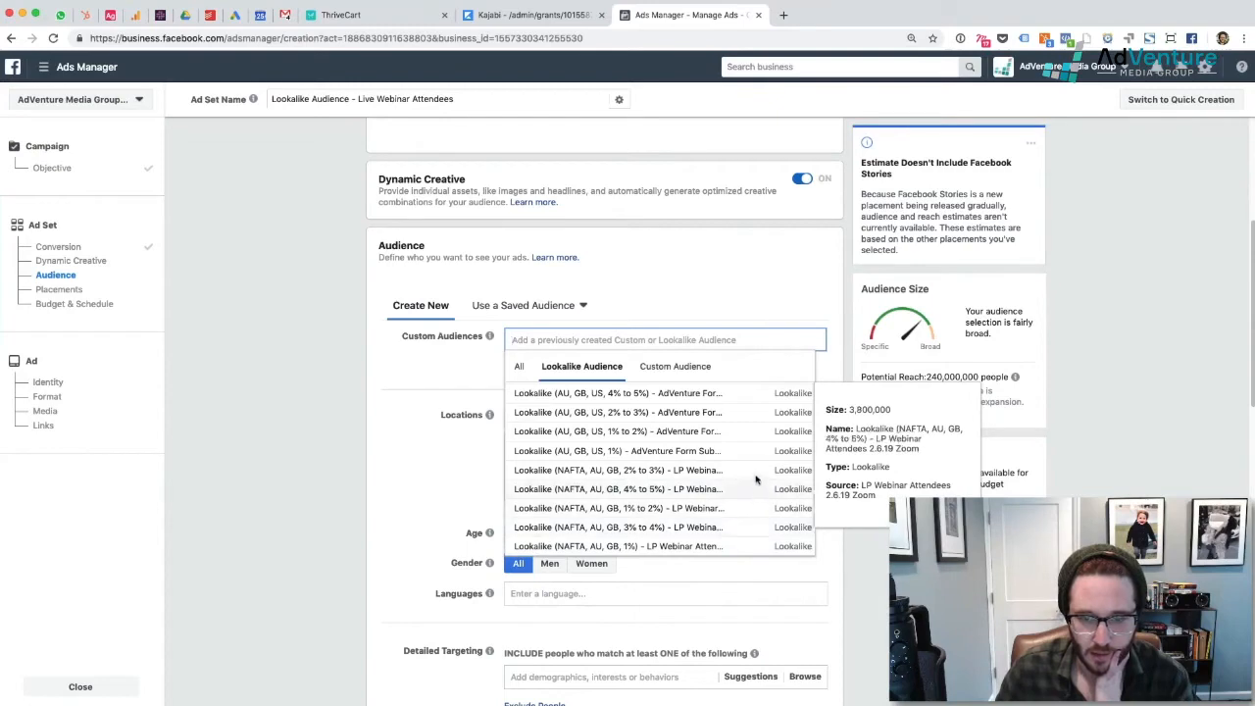
pyautogui.click(752, 549)
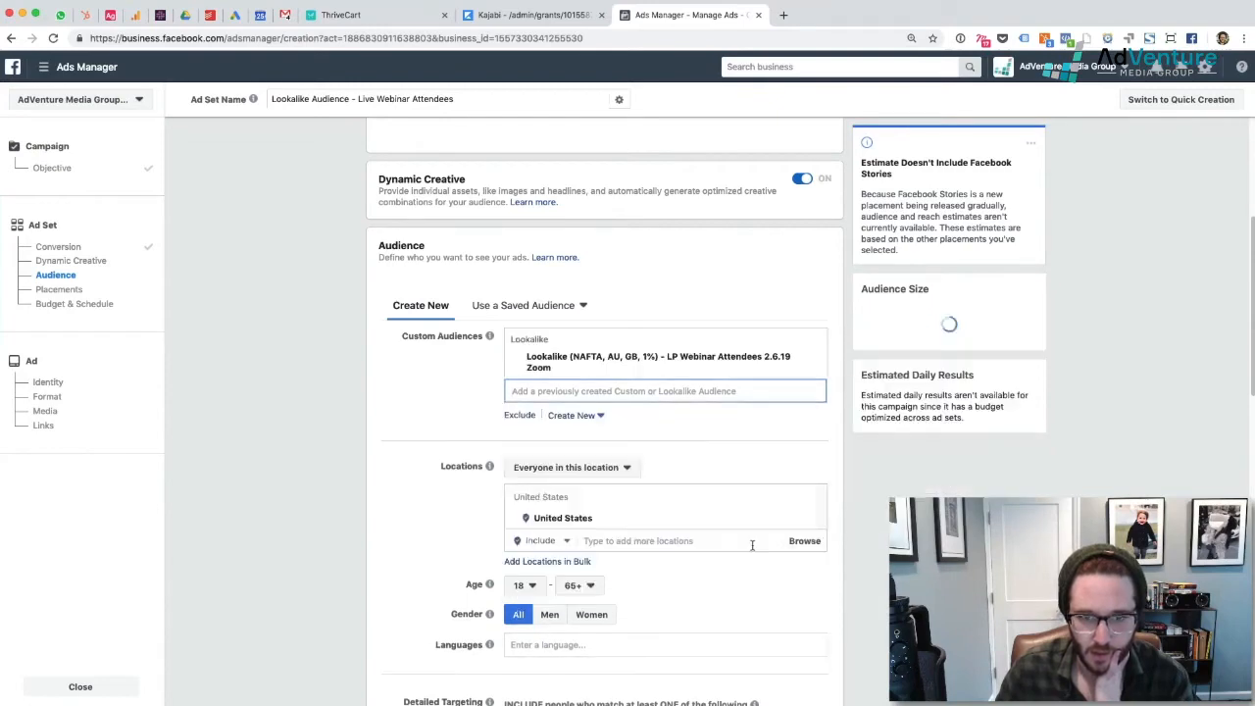
pyautogui.scroll(-2, 686, 579)
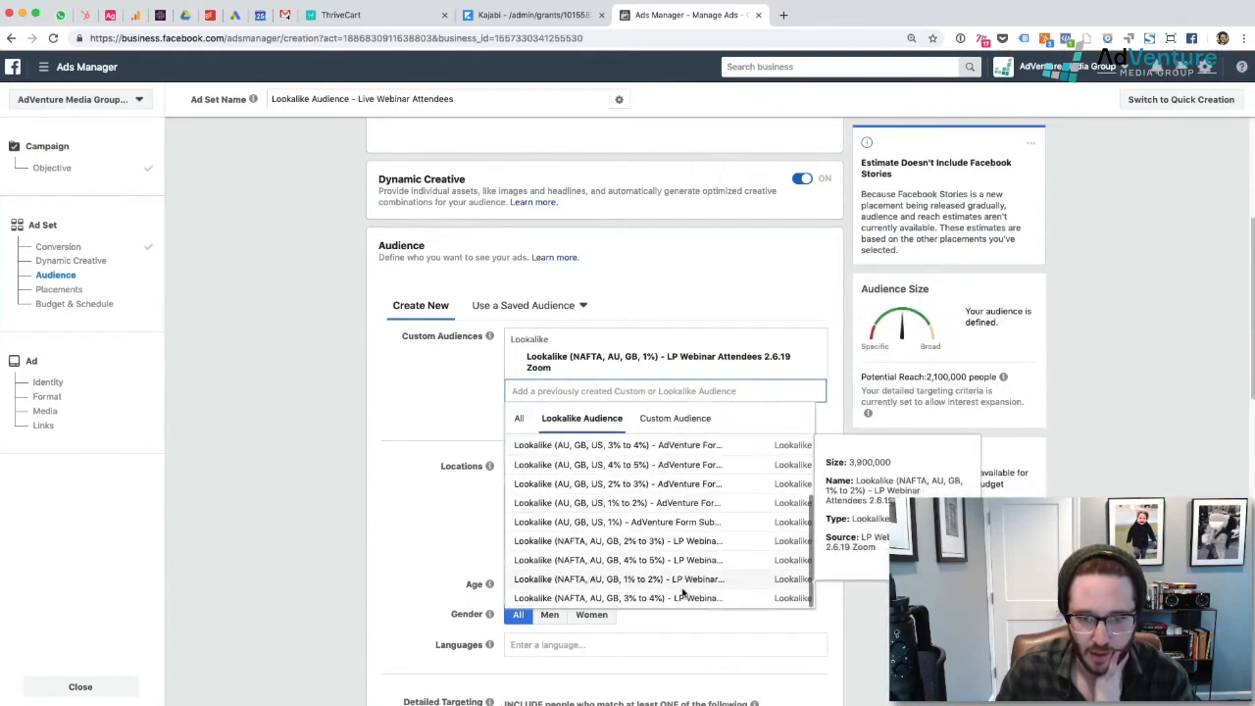
pyautogui.click(699, 579)
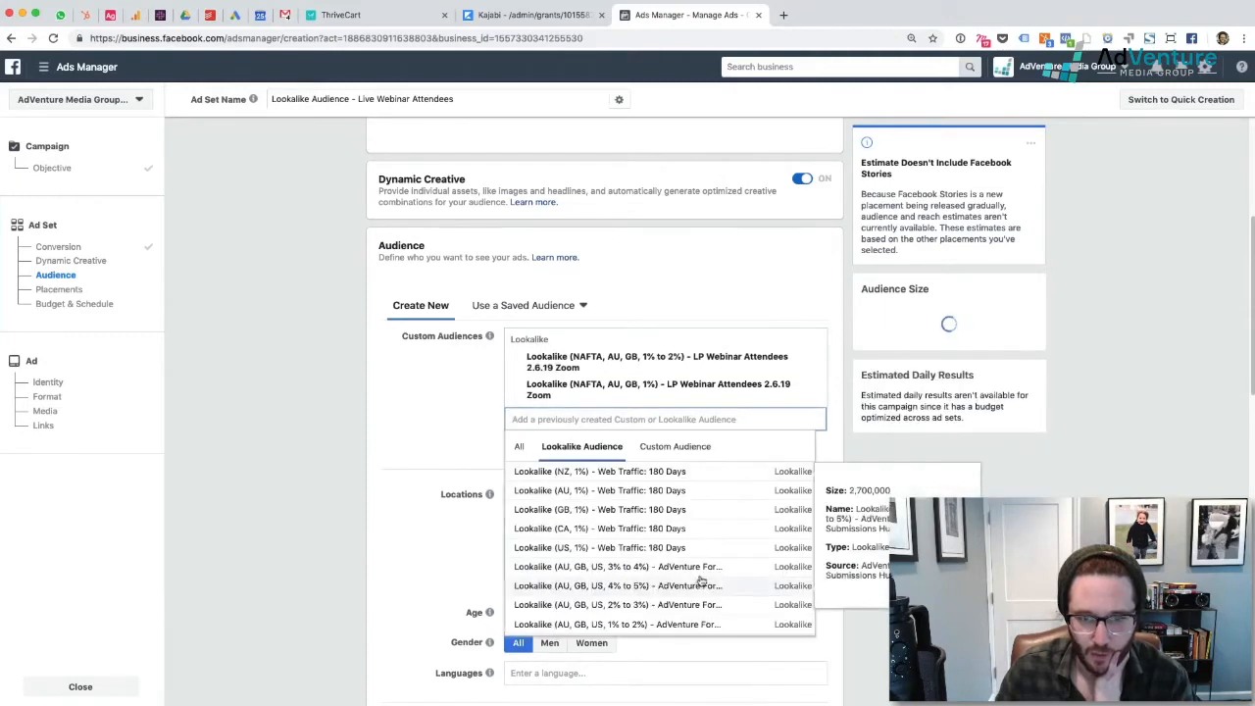
pyautogui.click(439, 401)
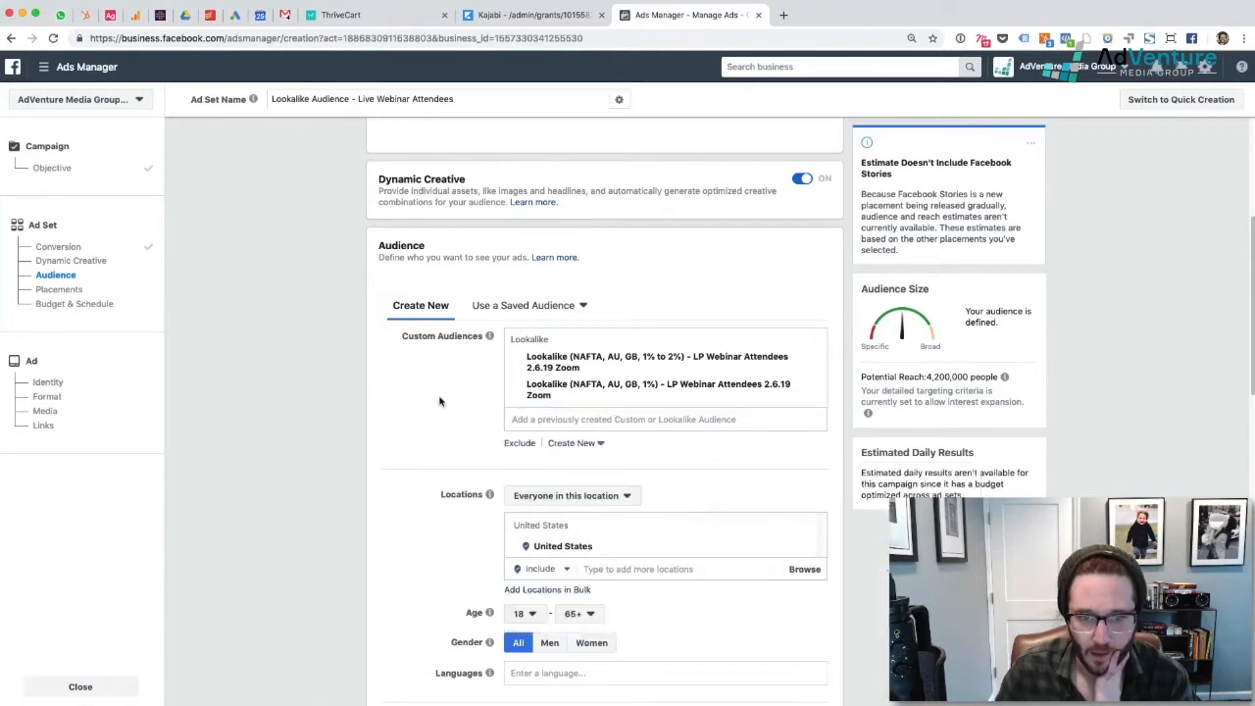
# Add Australia and United Kingdom to the ad set's targeted locations and dismiss the suggestion to add Worldwide
pyautogui.scroll(-2, 441, 401)
pyautogui.scroll(1, 440, 401)
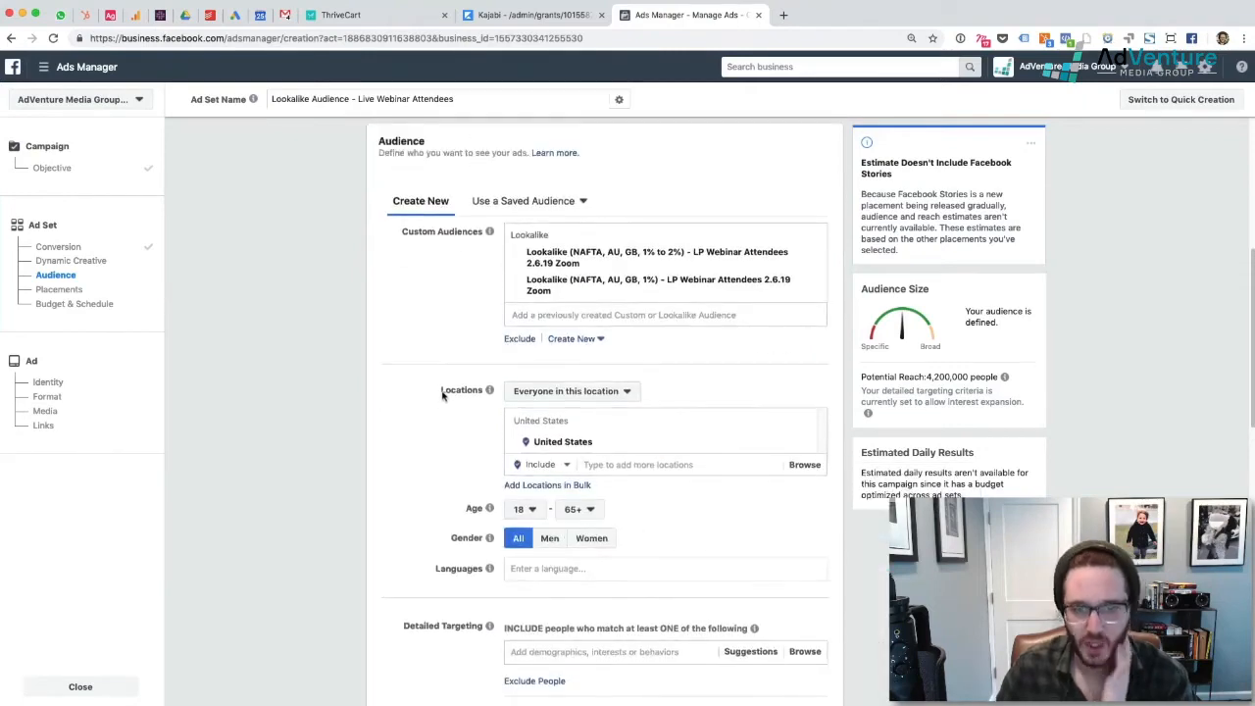
pyautogui.click(600, 465)
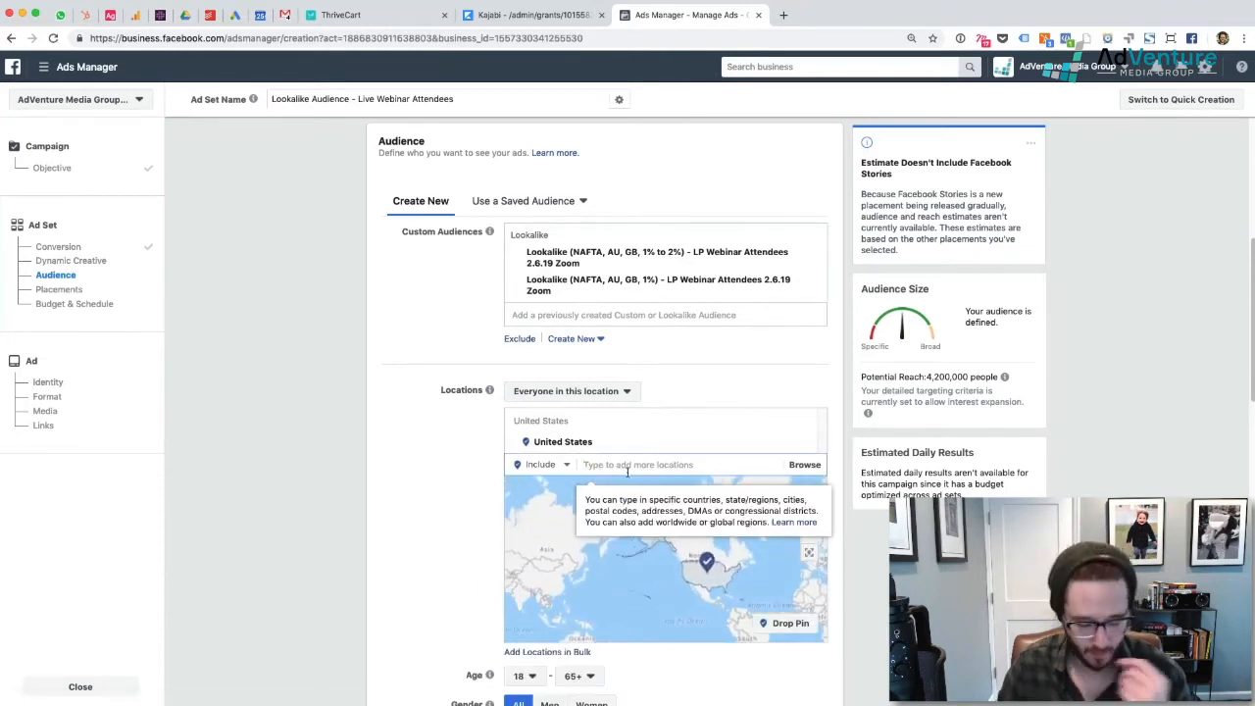
pyautogui.write('austra')
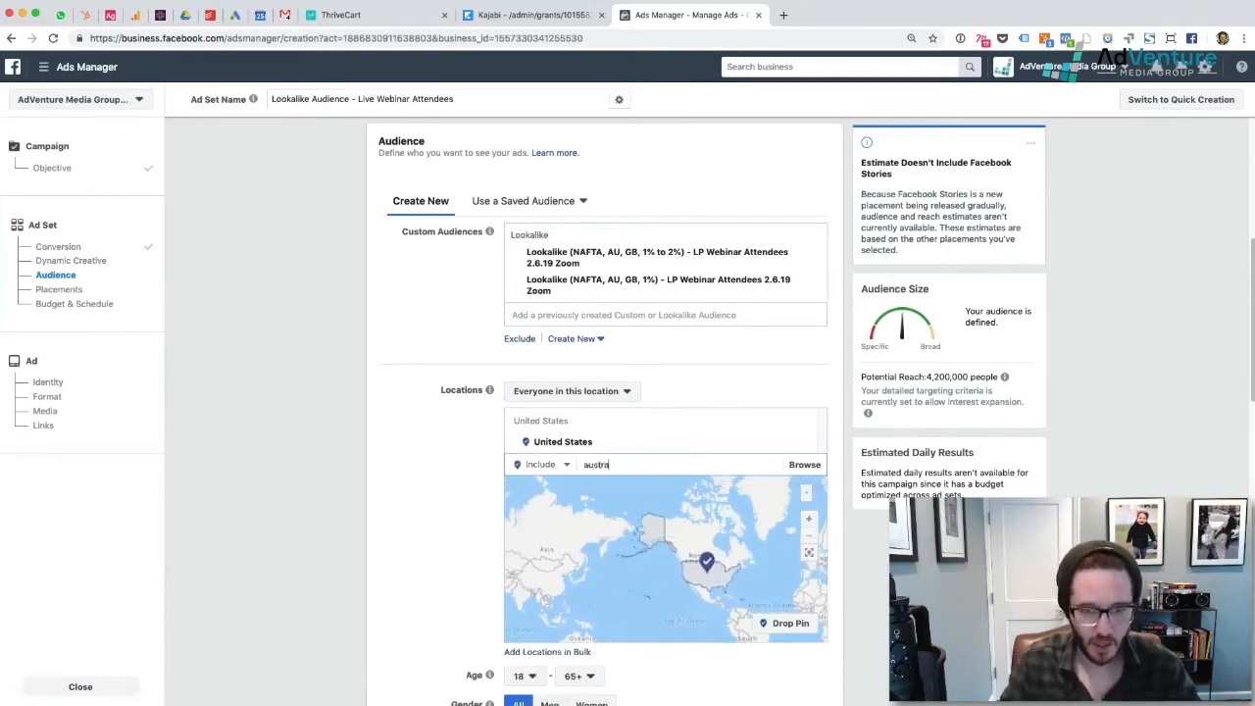
pyautogui.write('lia')
pyautogui.press('Return')
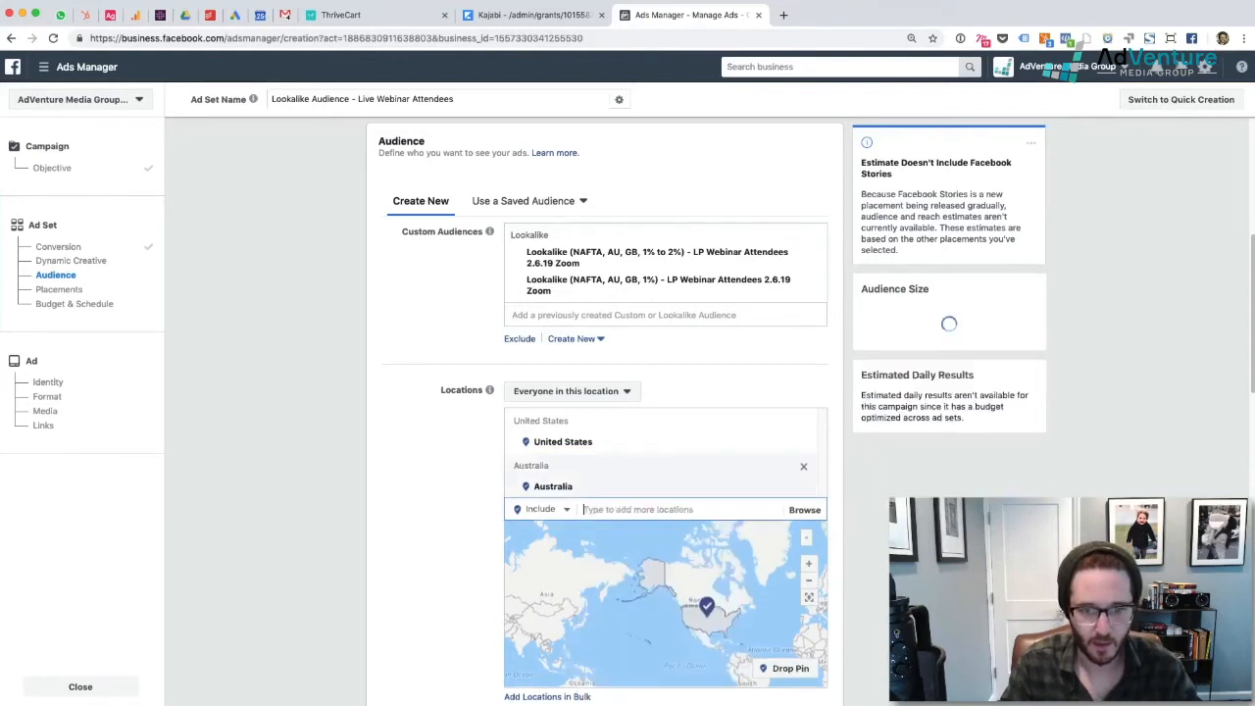
pyautogui.write('united king')
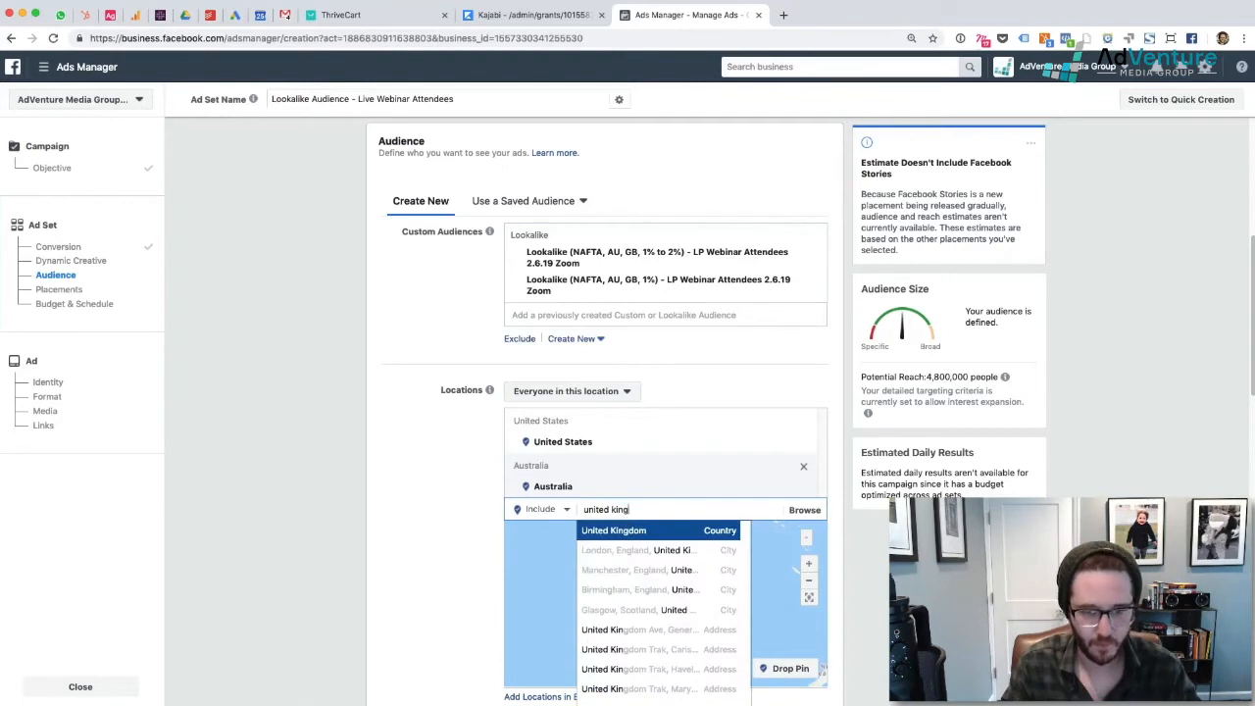
pyautogui.press('Return')
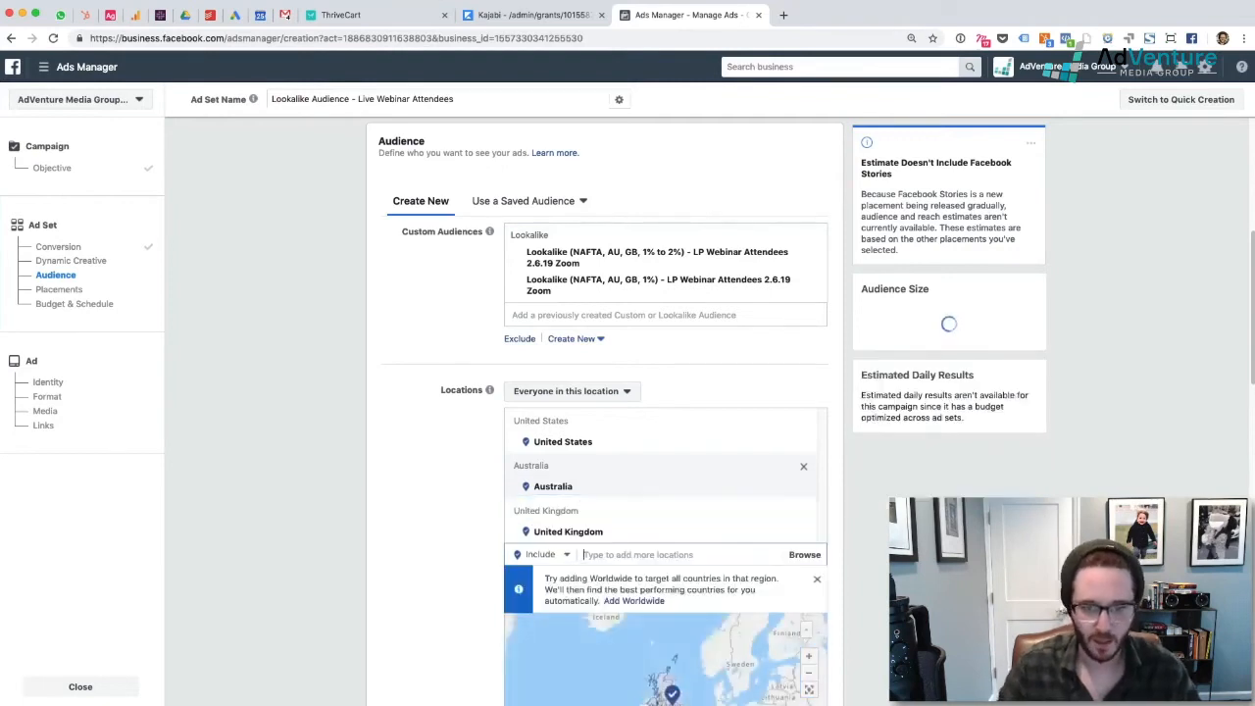
pyautogui.click(818, 582)
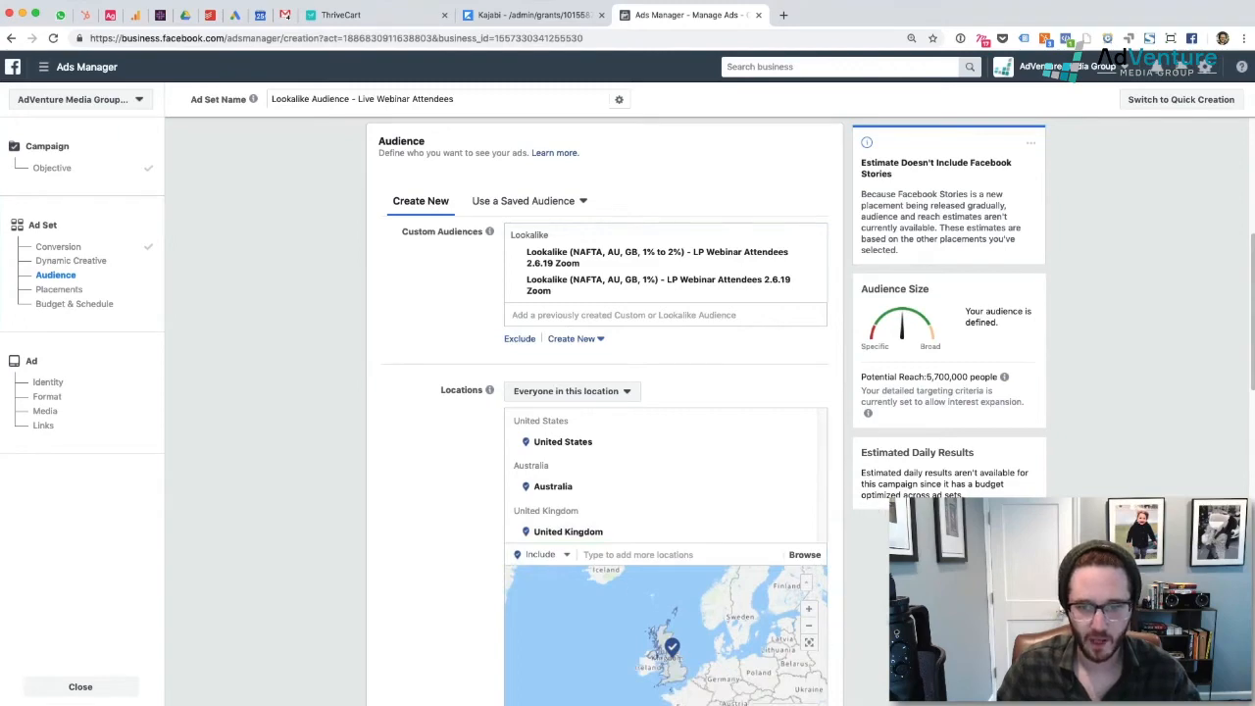
# Zoom out and pan the locations map to examine which countries the ad set targets
pyautogui.scroll(-2, 822, 642)
pyautogui.click(809, 444)
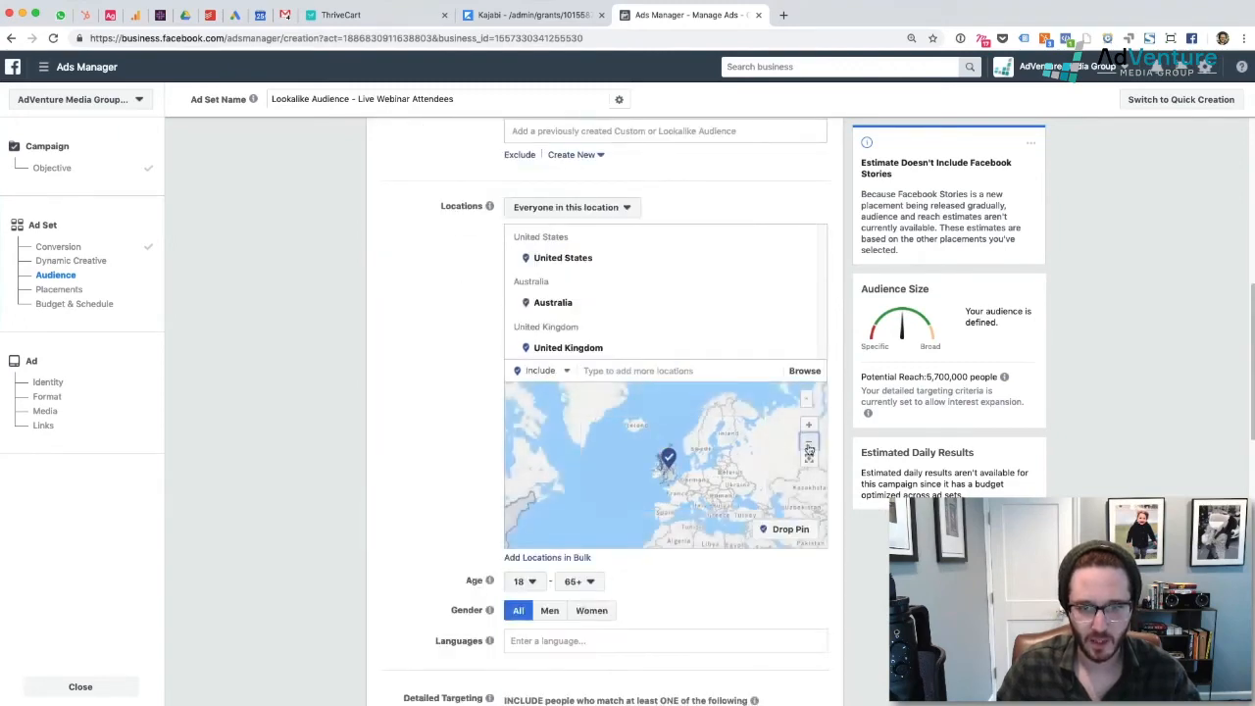
pyautogui.moveTo(661, 495); pyautogui.dragTo(673, 382)
pyautogui.moveTo(583, 470)
pyautogui.mouseDown()
pyautogui.moveTo(669, 489)
pyautogui.moveTo(686, 525)
pyautogui.moveTo(692, 480)
pyautogui.moveTo(680, 458)
pyautogui.moveTo(680, 515)
pyautogui.moveTo(592, 493)
pyautogui.mouseUp()
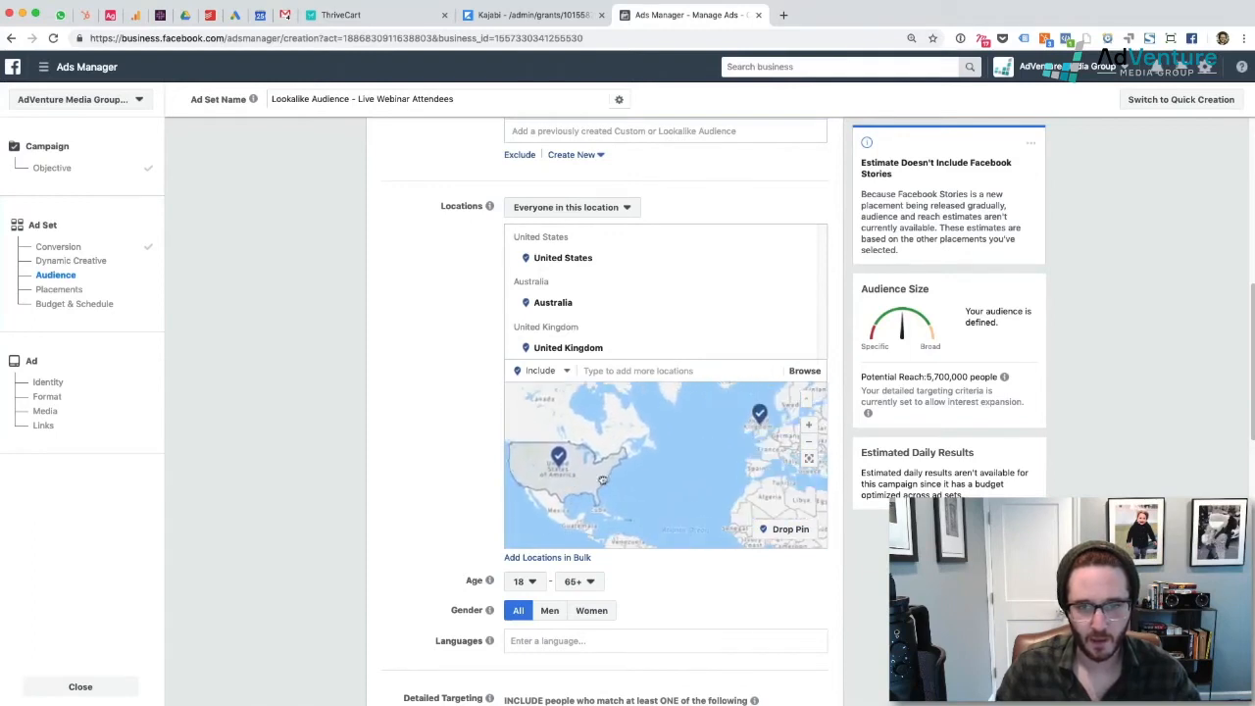
pyautogui.moveTo(673, 476); pyautogui.dragTo(530, 463)
pyautogui.moveTo(723, 462); pyautogui.dragTo(632, 512)
pyautogui.moveTo(678, 452); pyautogui.dragTo(593, 516)
pyautogui.moveTo(683, 493); pyautogui.dragTo(628, 450)
pyautogui.moveTo(754, 468); pyautogui.dragTo(678, 454)
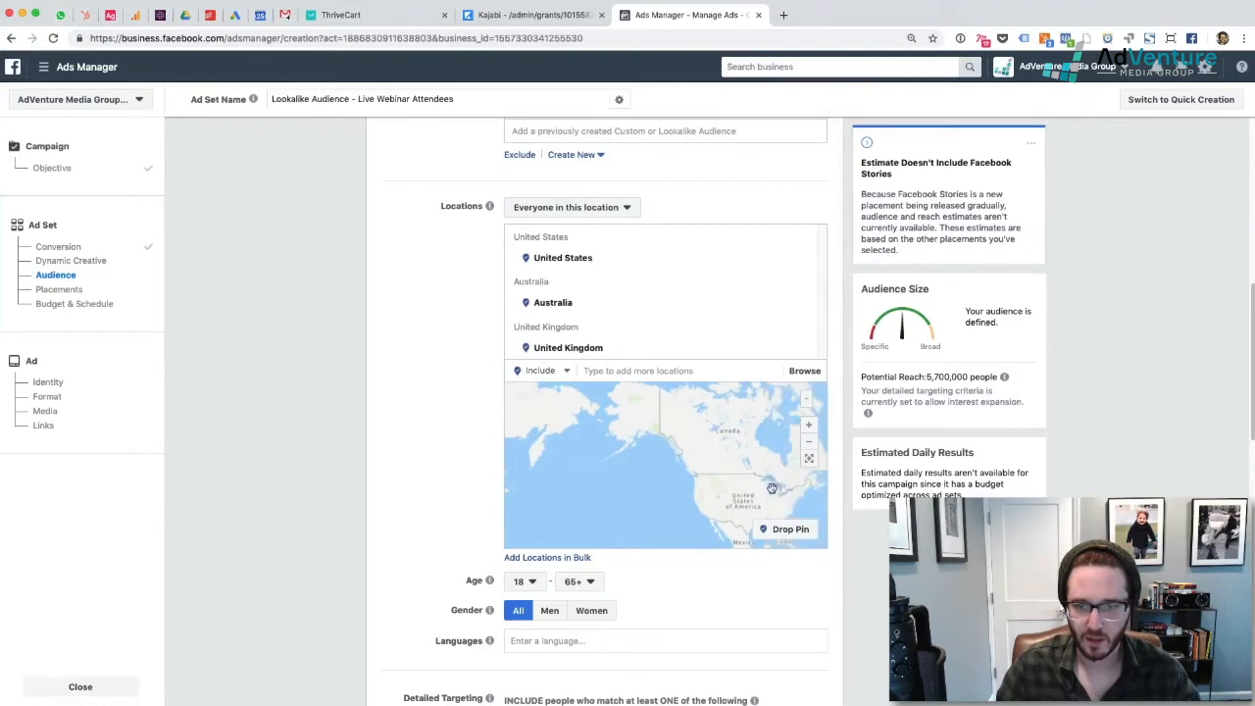
pyautogui.moveTo(773, 489); pyautogui.dragTo(724, 487)
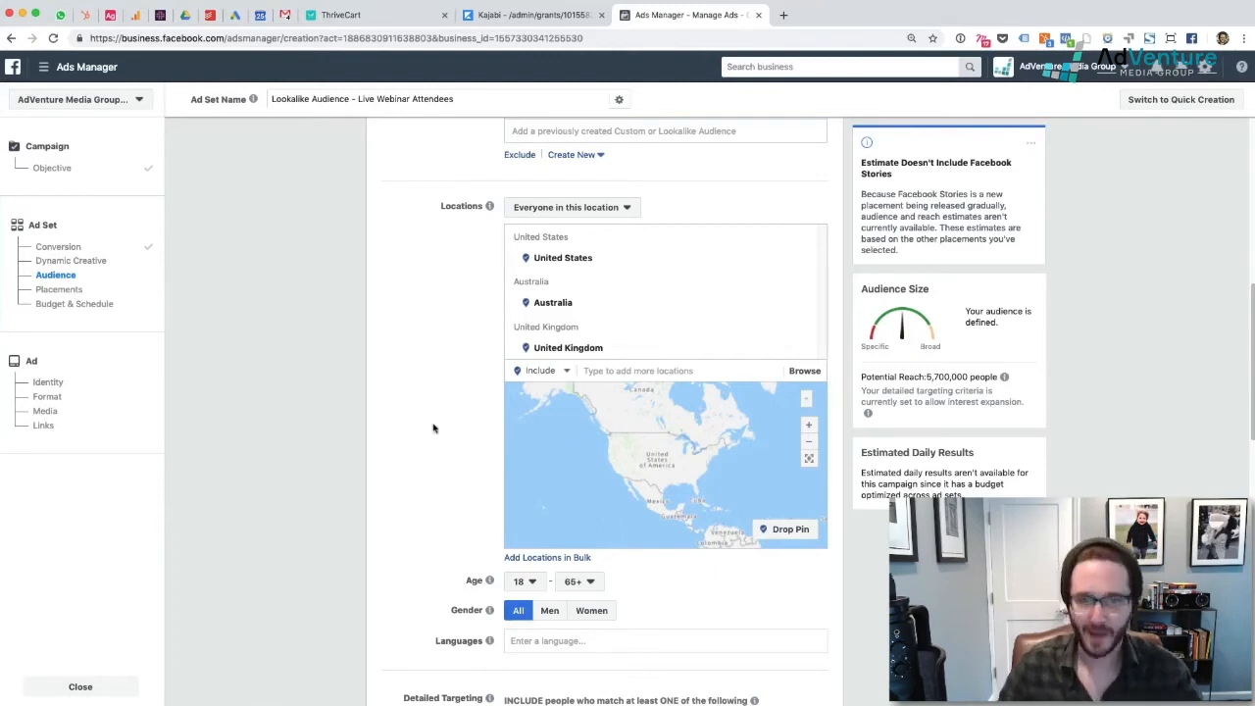
pyautogui.scroll(2, 450, 437)
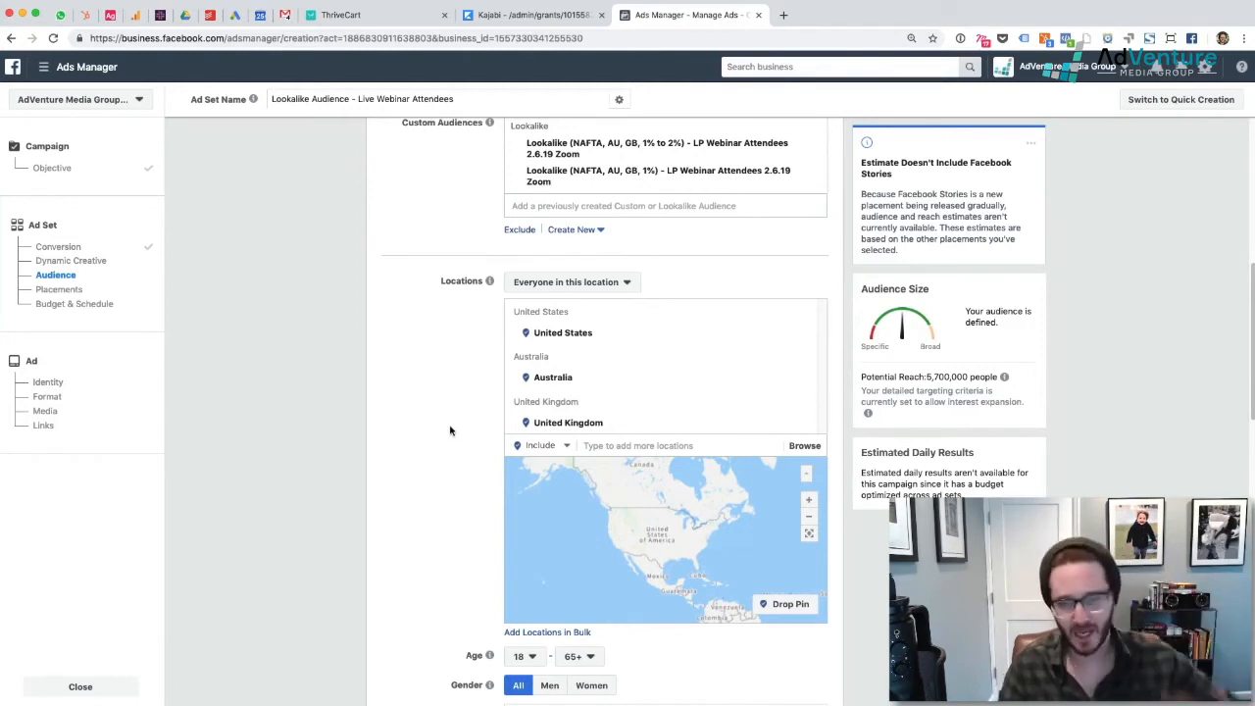
pyautogui.scroll(-3, 454, 432)
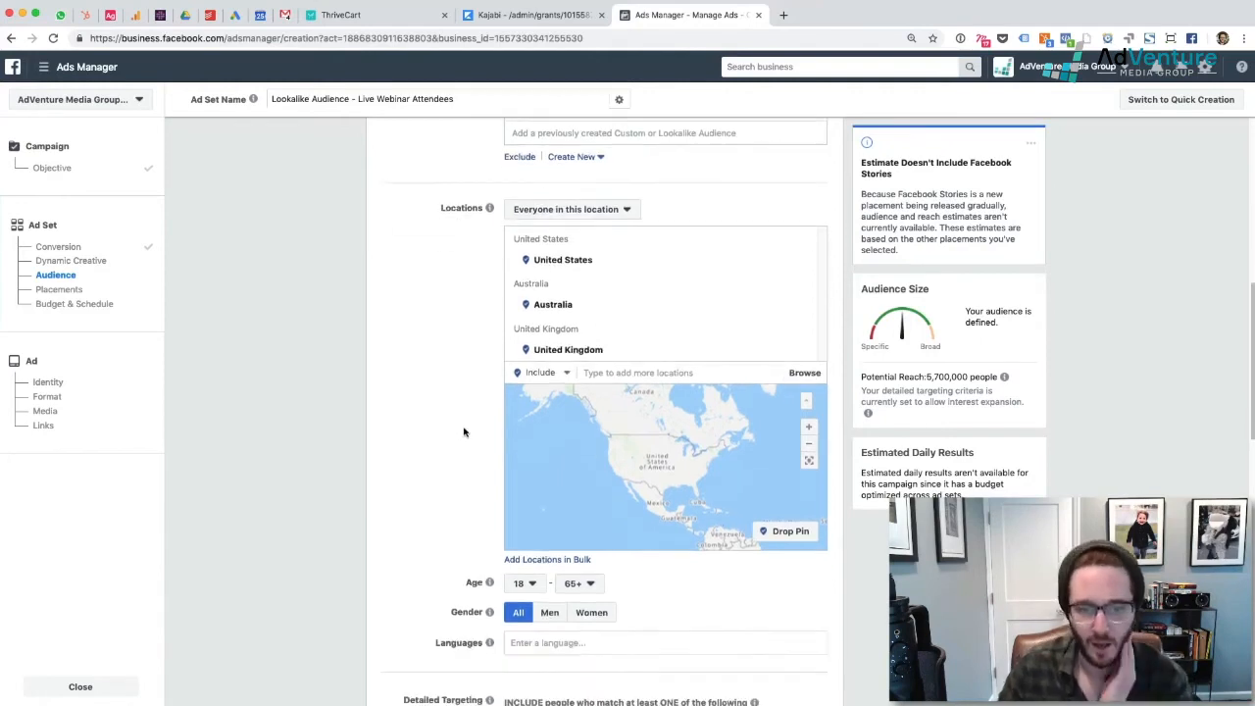
pyautogui.click(520, 432)
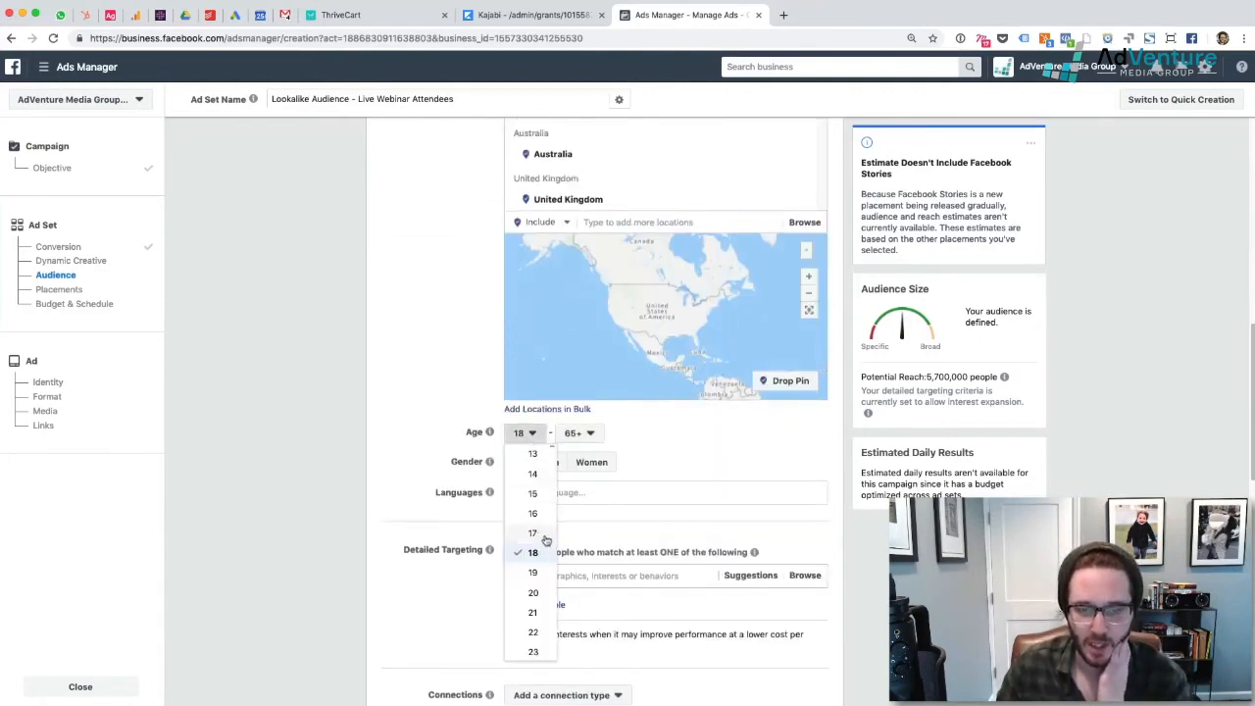
pyautogui.click(546, 538)
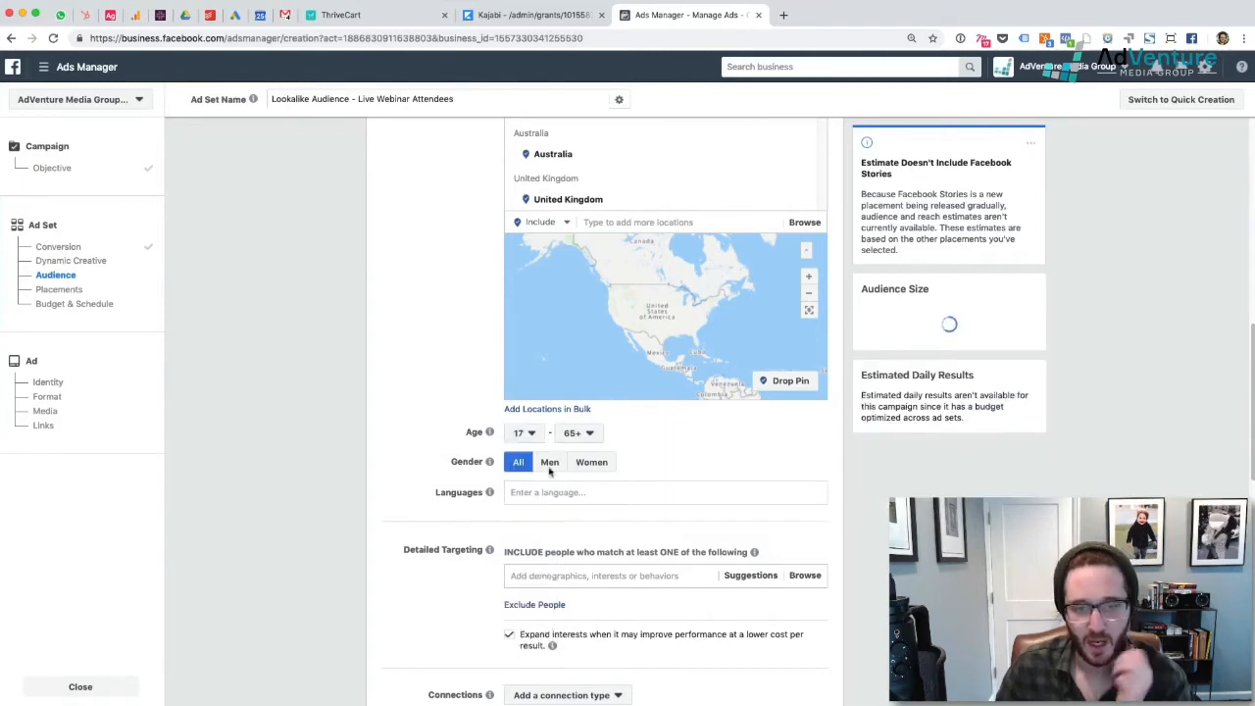
pyautogui.click(529, 433)
pyautogui.click(534, 552)
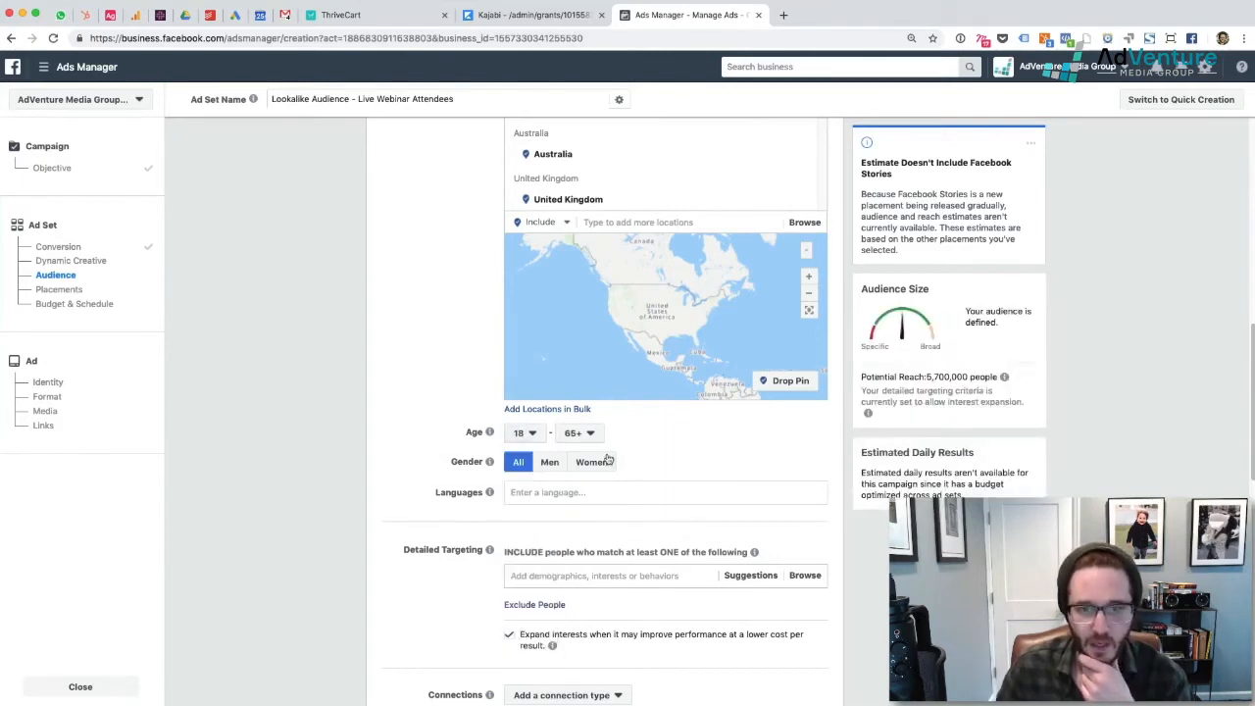
# Set the maximum age of the targeted audience to 45
pyautogui.click(592, 437)
pyautogui.scroll(2, 599, 559)
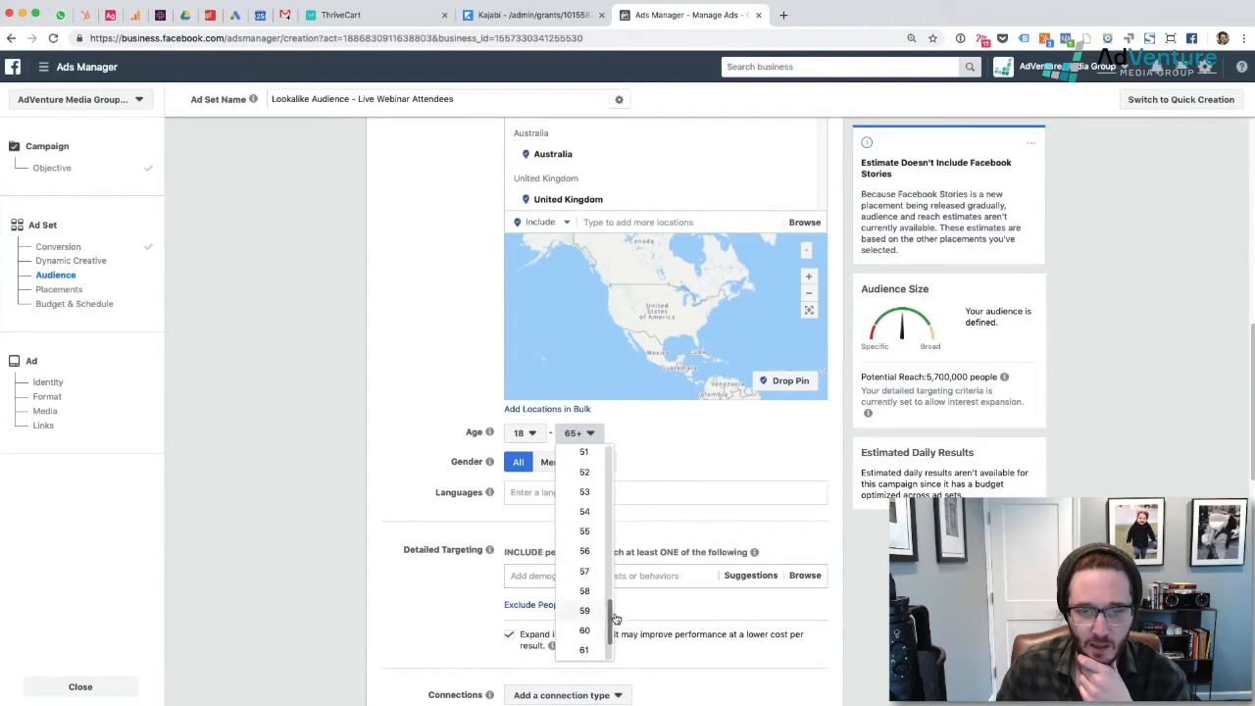
pyautogui.moveTo(613, 616); pyautogui.dragTo(611, 560)
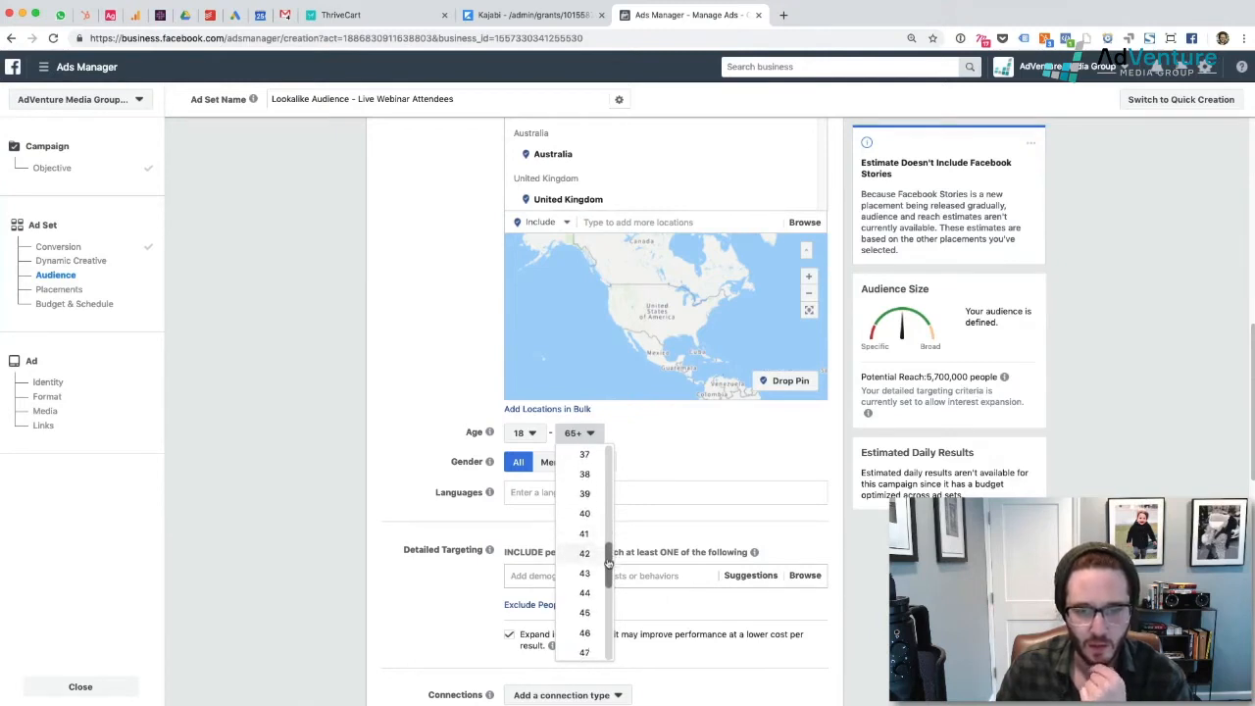
pyautogui.click(586, 613)
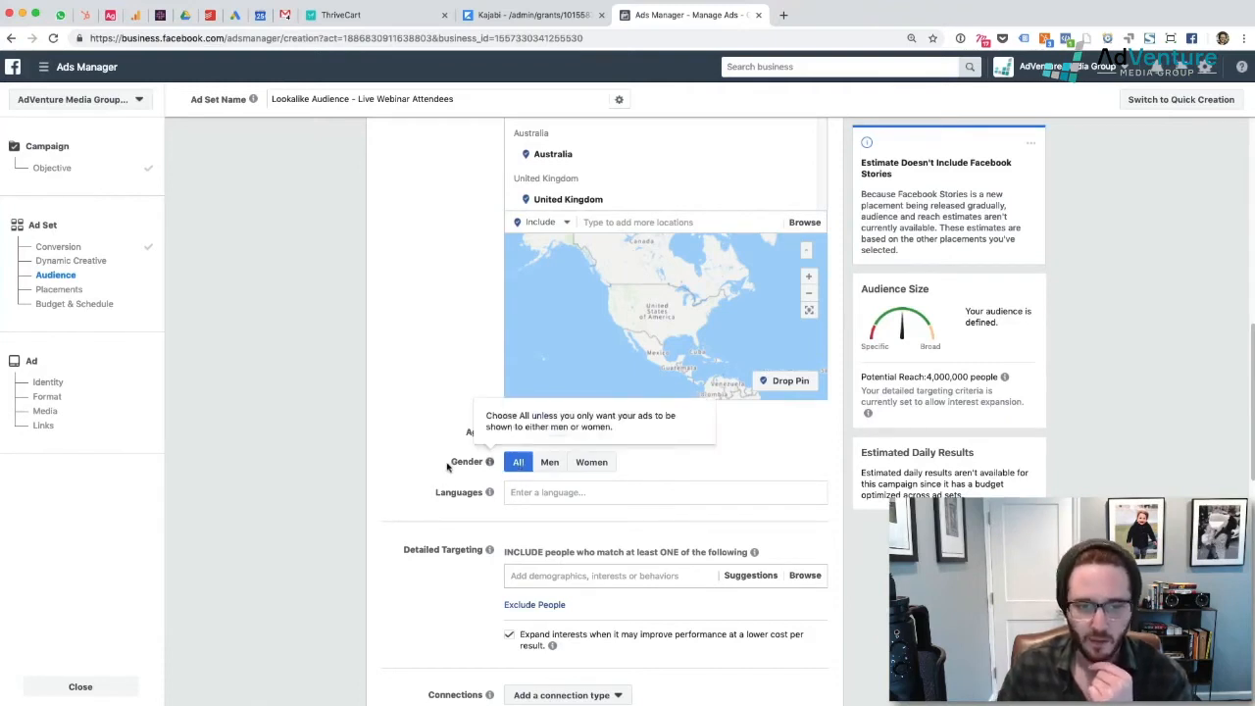
# Limit the audience's languages to English (All)
pyautogui.click(534, 501)
pyautogui.write('En')
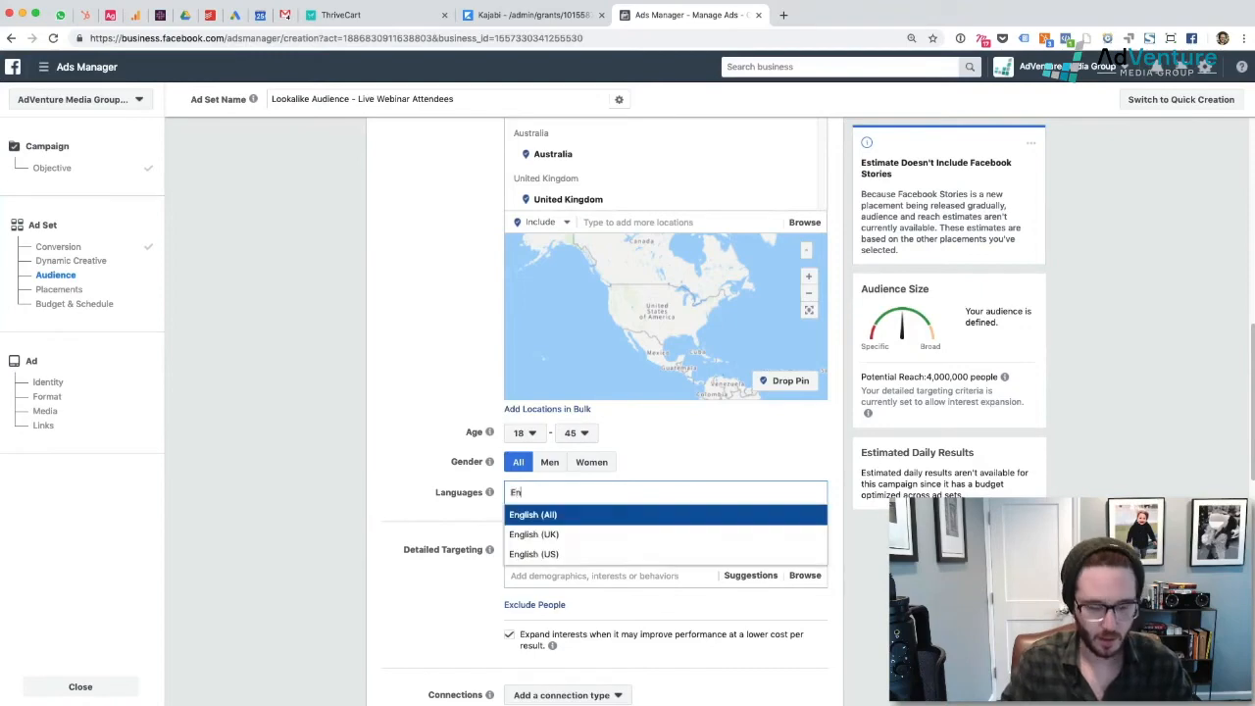
pyautogui.write('g')
pyautogui.press('Return')
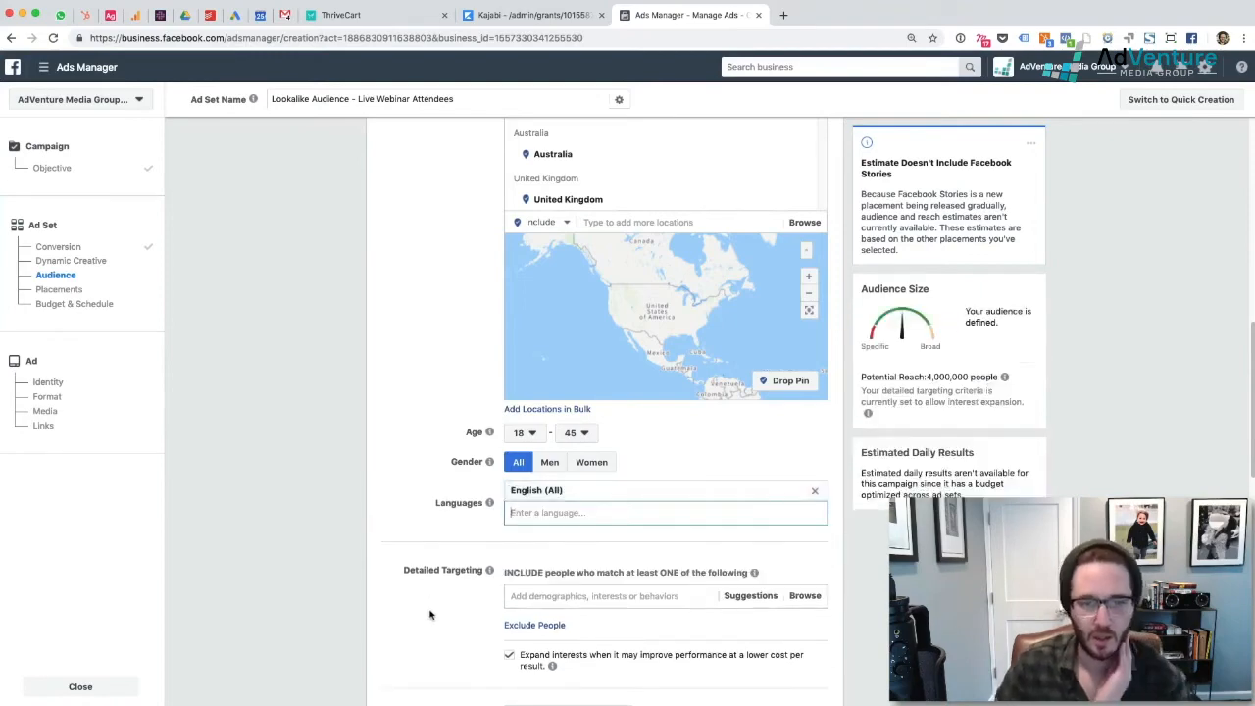
pyautogui.scroll(-4, 432, 602)
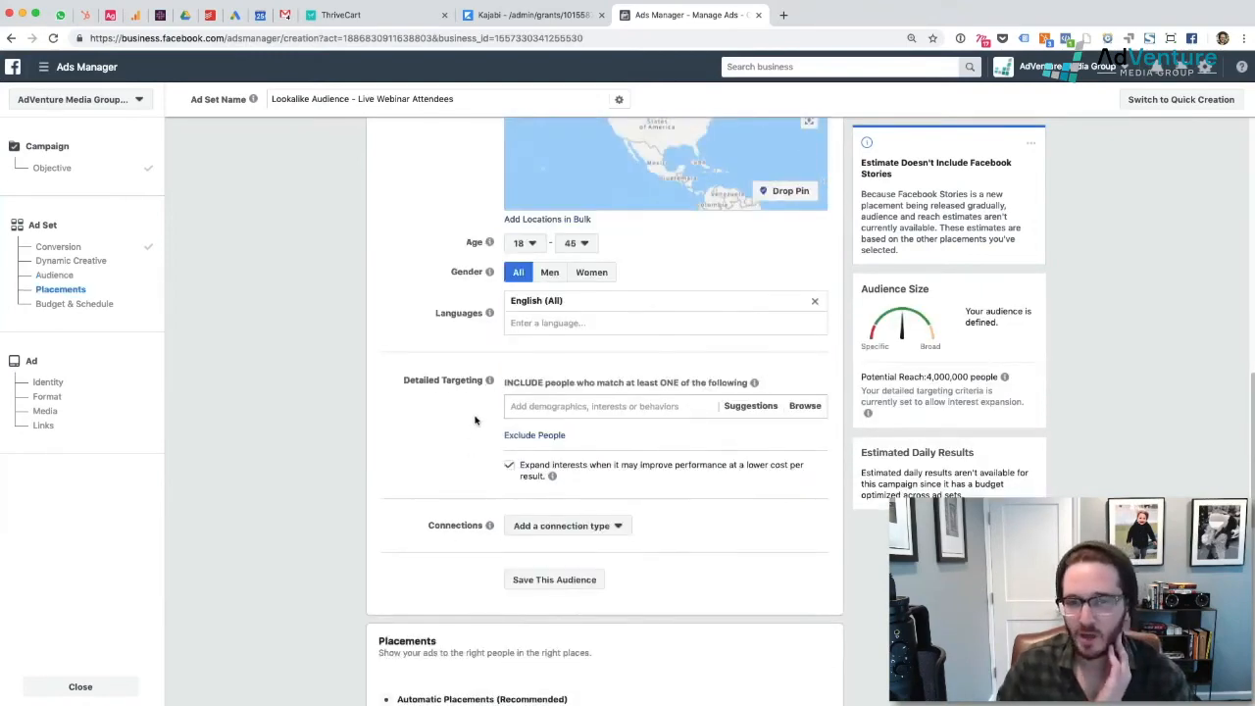
pyautogui.scroll(10, 478, 422)
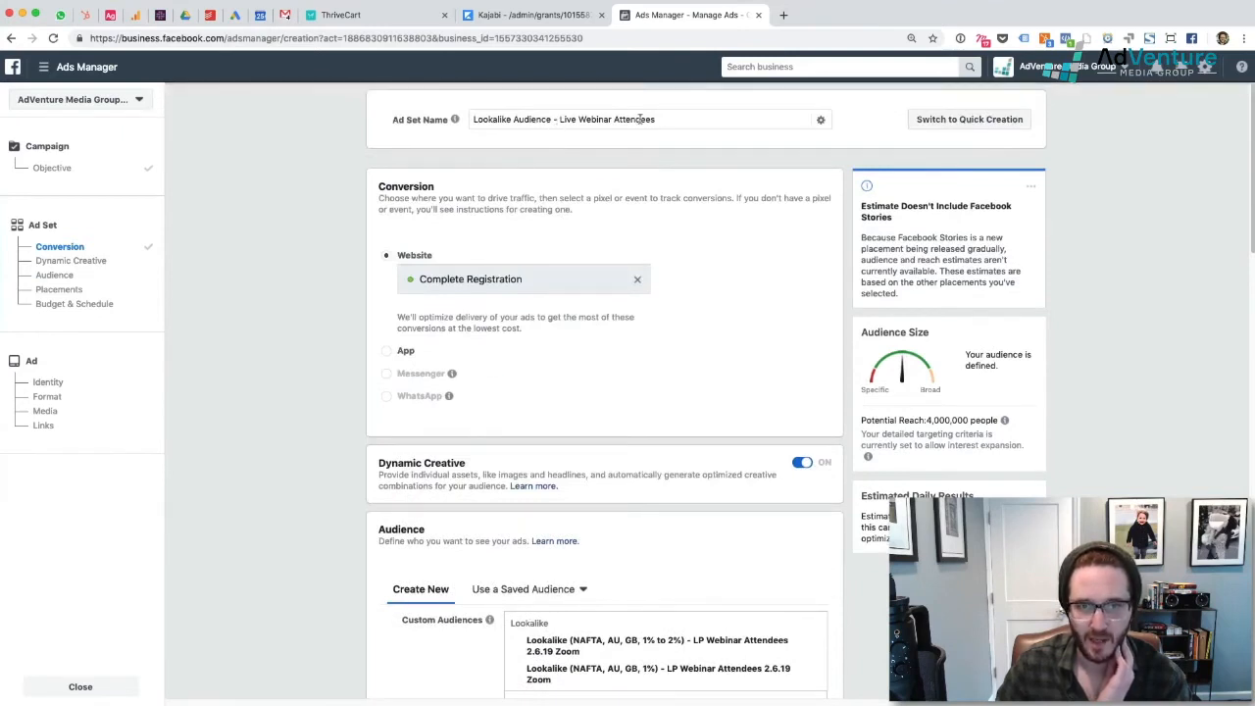
pyautogui.click(674, 120)
pyautogui.write('(')
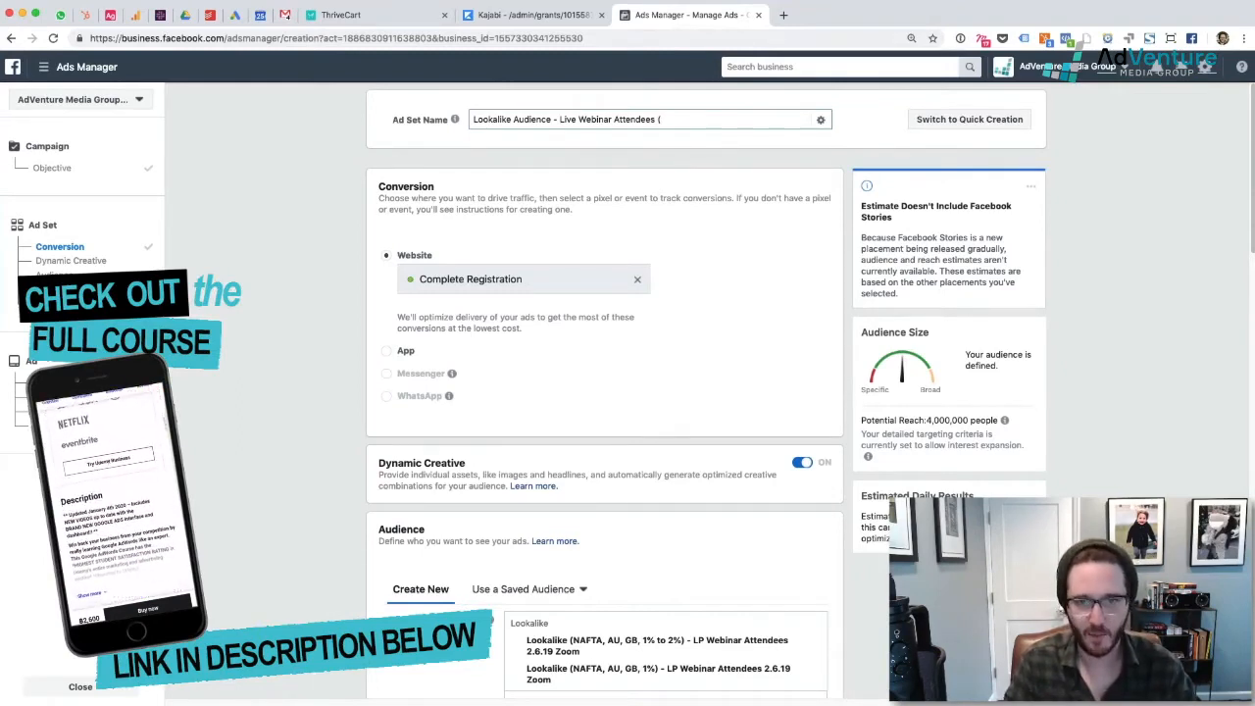
pyautogui.press('BackSpace')
pyautogui.press('BackSpace')
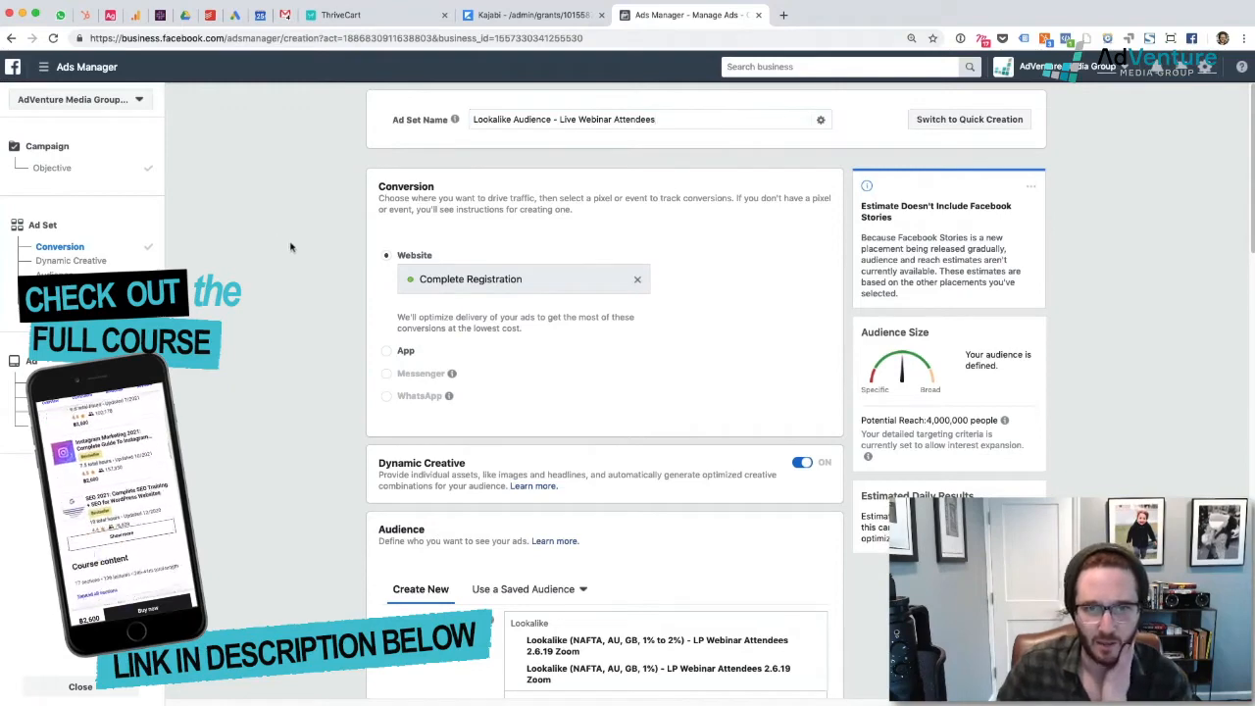
# Review the ad set's audience settings and look at the suggestions and browsable categories for detailed targeting
pyautogui.scroll(-3, 376, 426)
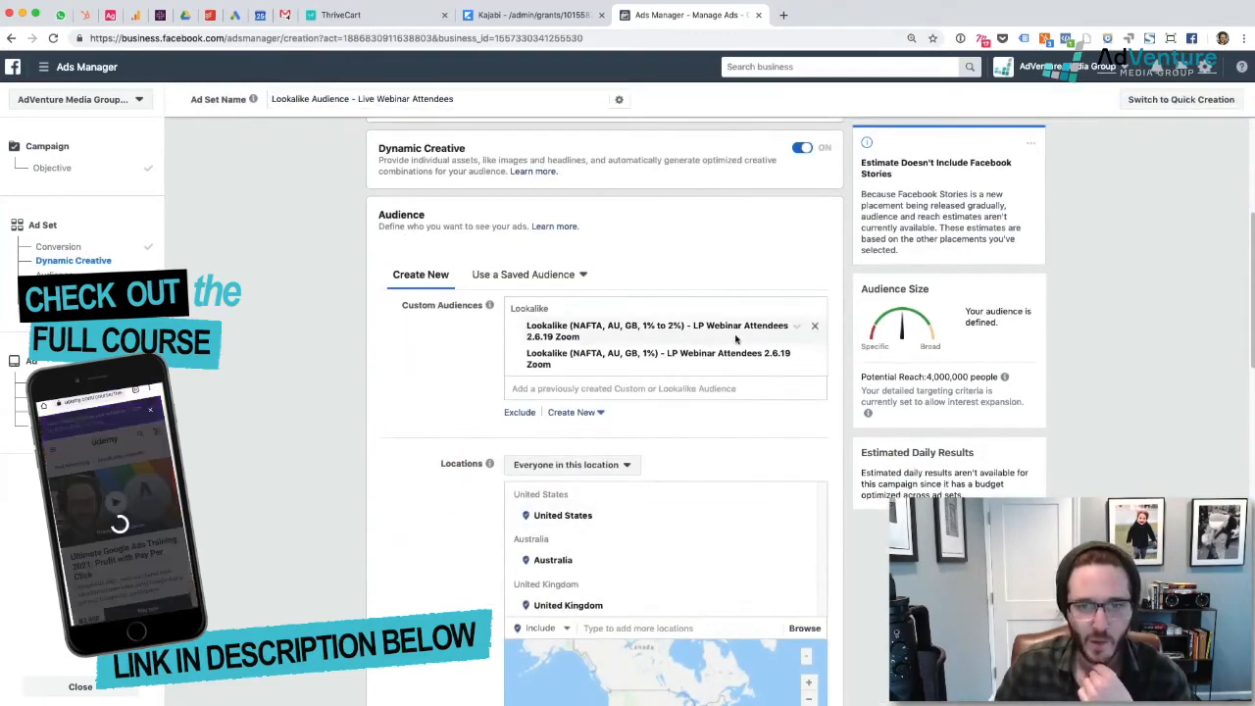
pyautogui.scroll(-2, 408, 446)
pyautogui.scroll(-5, 408, 447)
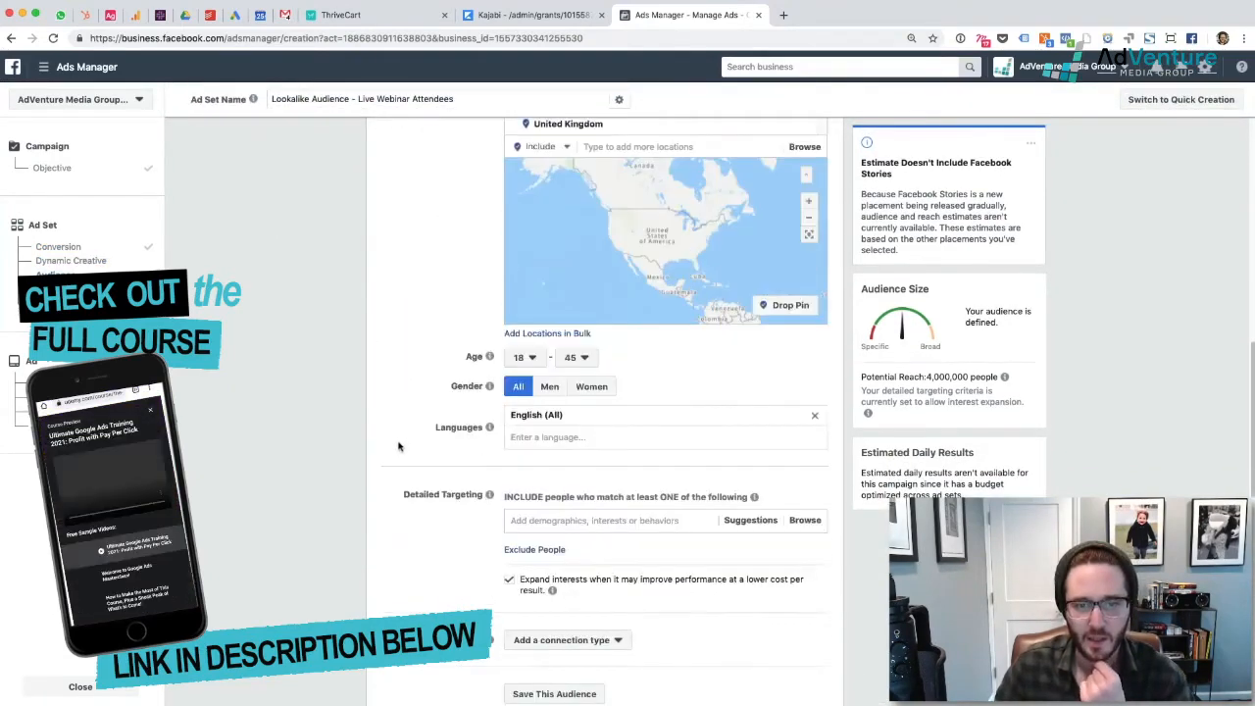
pyautogui.scroll(1, 417, 449)
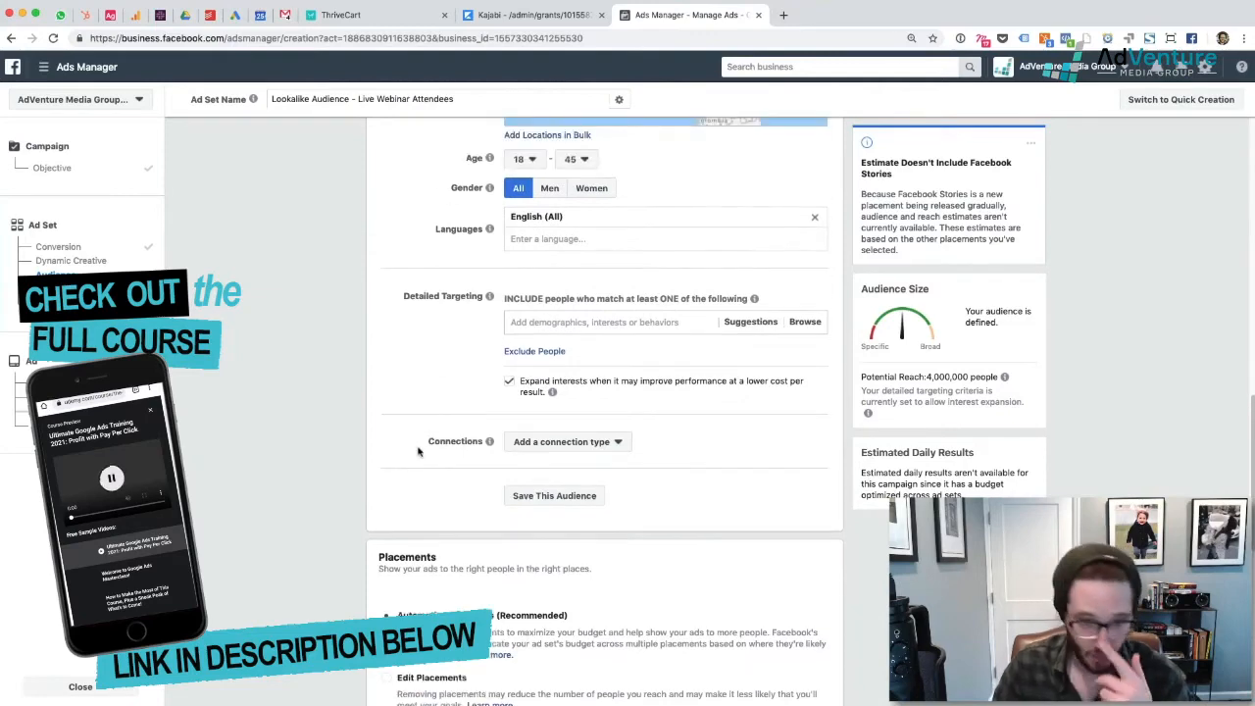
pyautogui.scroll(2, 421, 447)
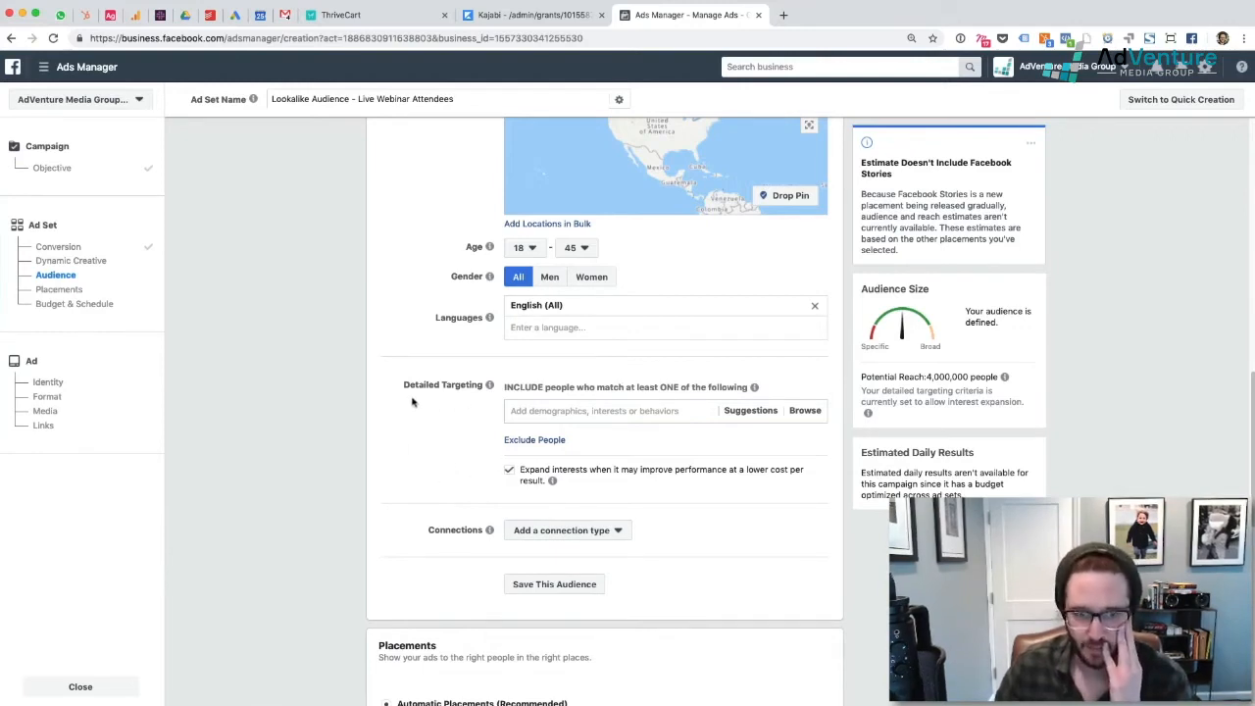
pyautogui.scroll(-1, 460, 402)
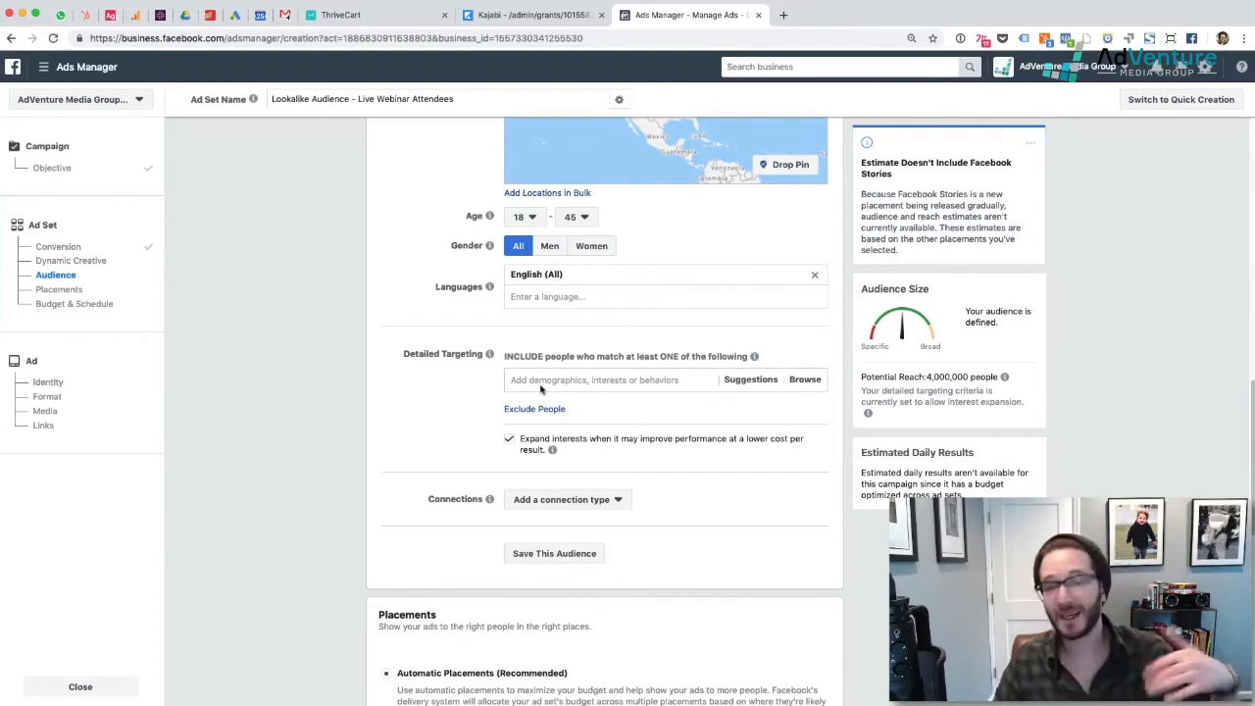
pyautogui.click(751, 381)
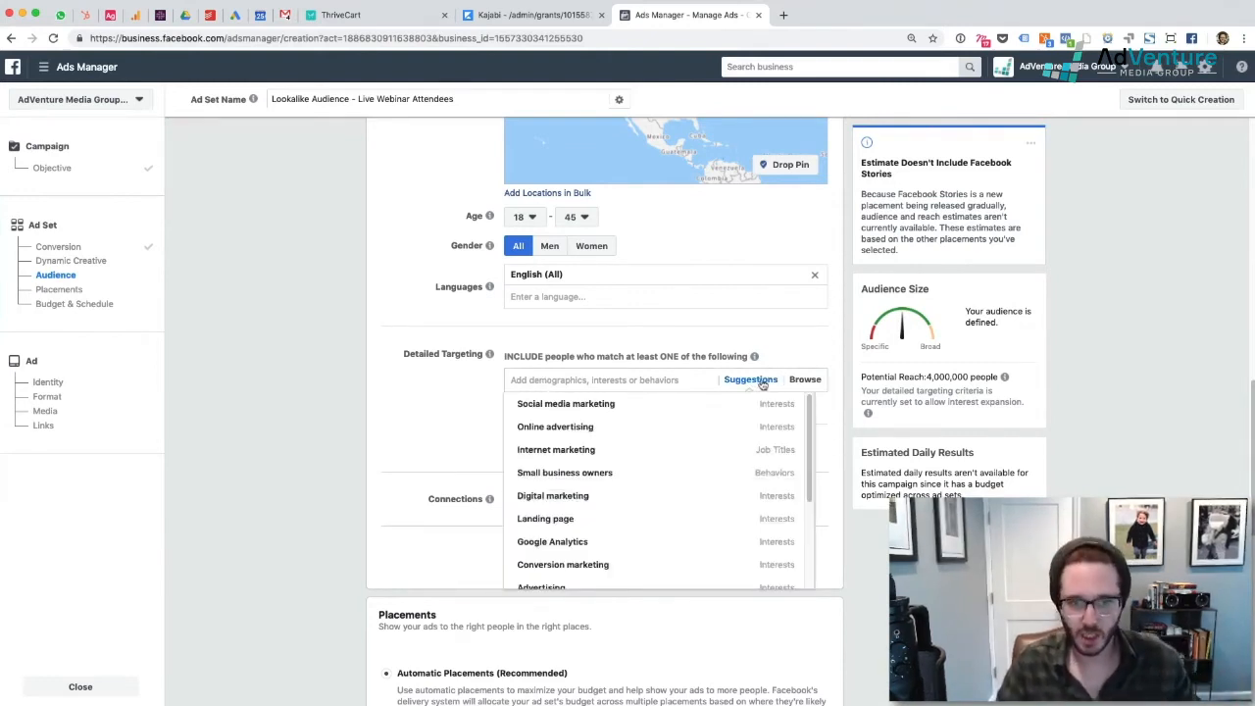
pyautogui.click(805, 380)
pyautogui.click(462, 424)
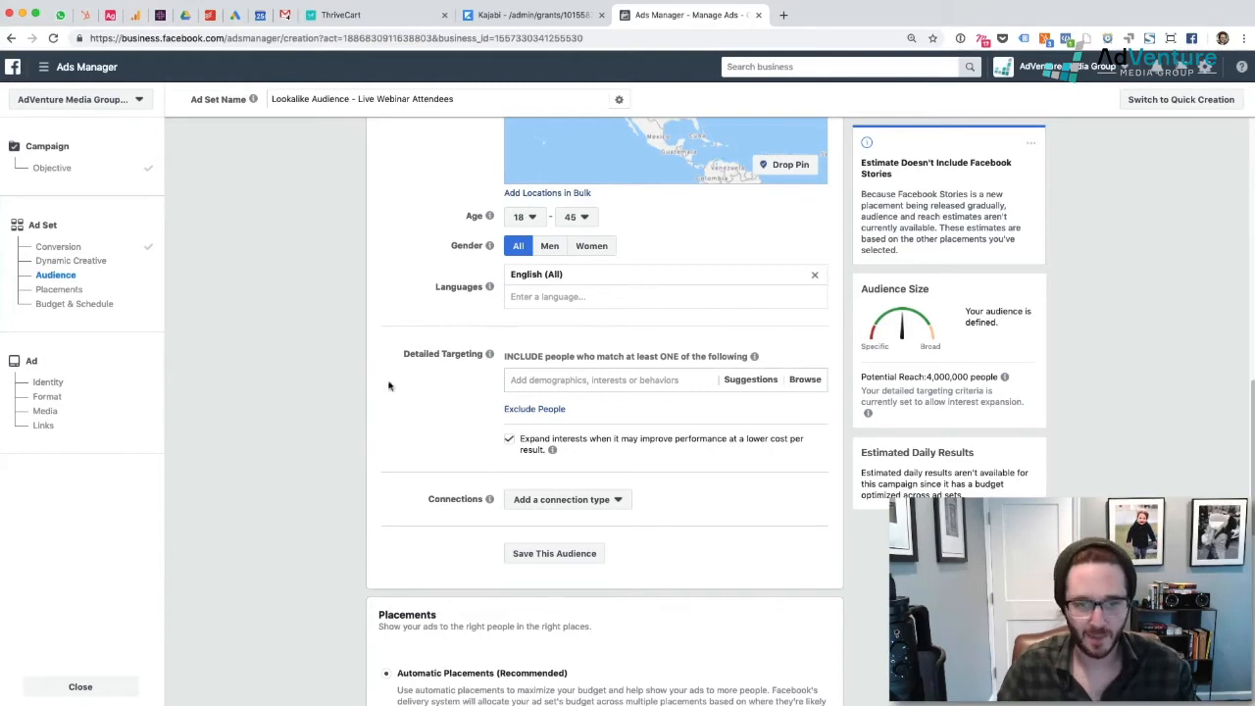
# Check the chosen lookalike audiences again, then the ad set's placement and budget options
pyautogui.scroll(-1, 419, 402)
pyautogui.scroll(-1, 420, 402)
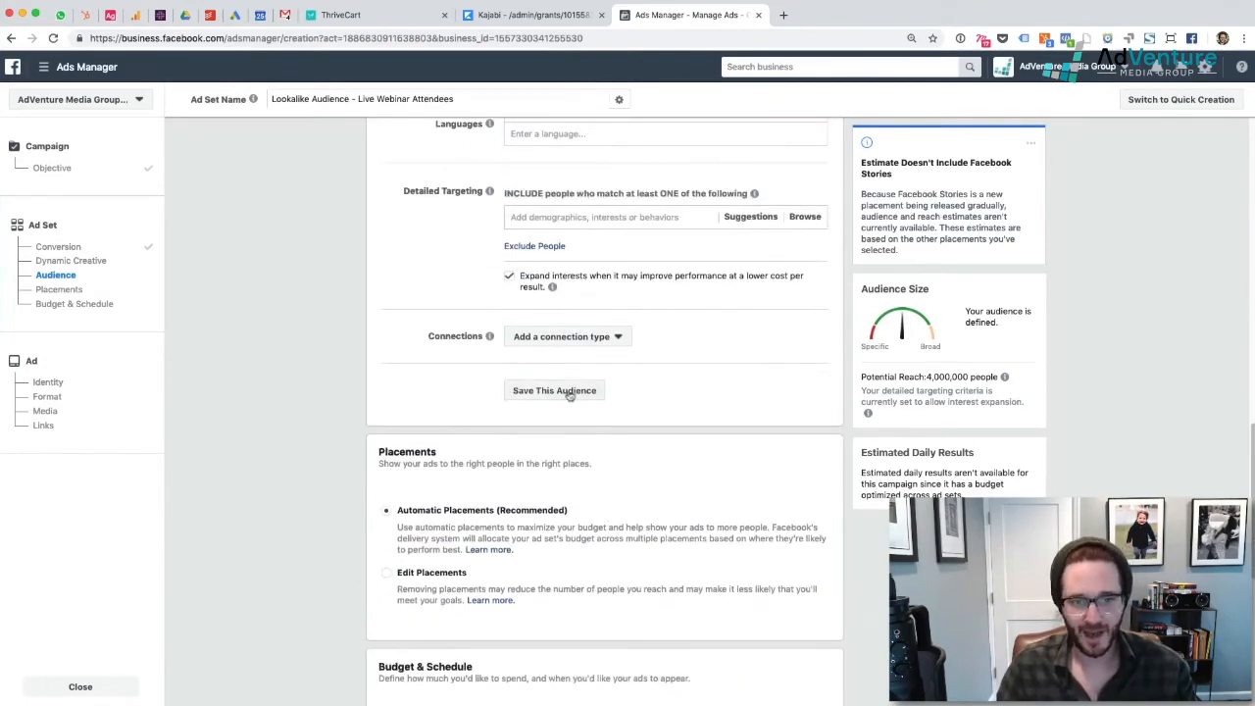
pyautogui.scroll(-1, 396, 398)
pyautogui.scroll(8, 458, 461)
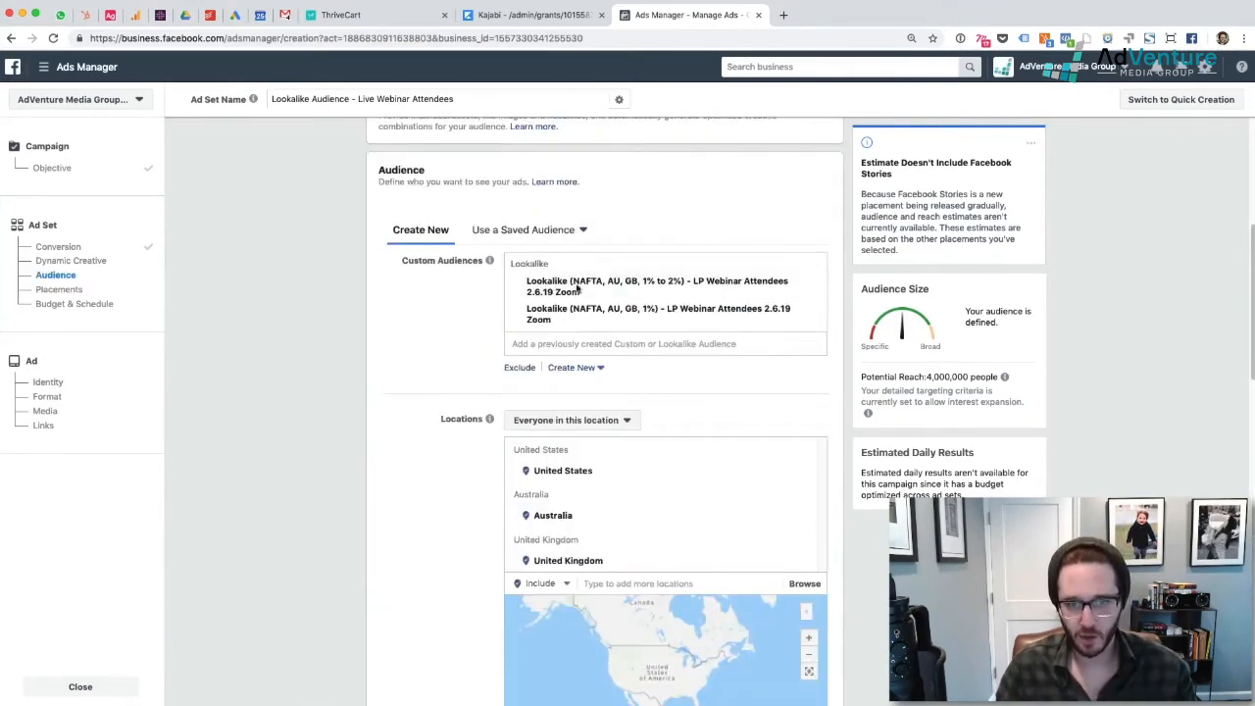
pyautogui.scroll(-10, 562, 417)
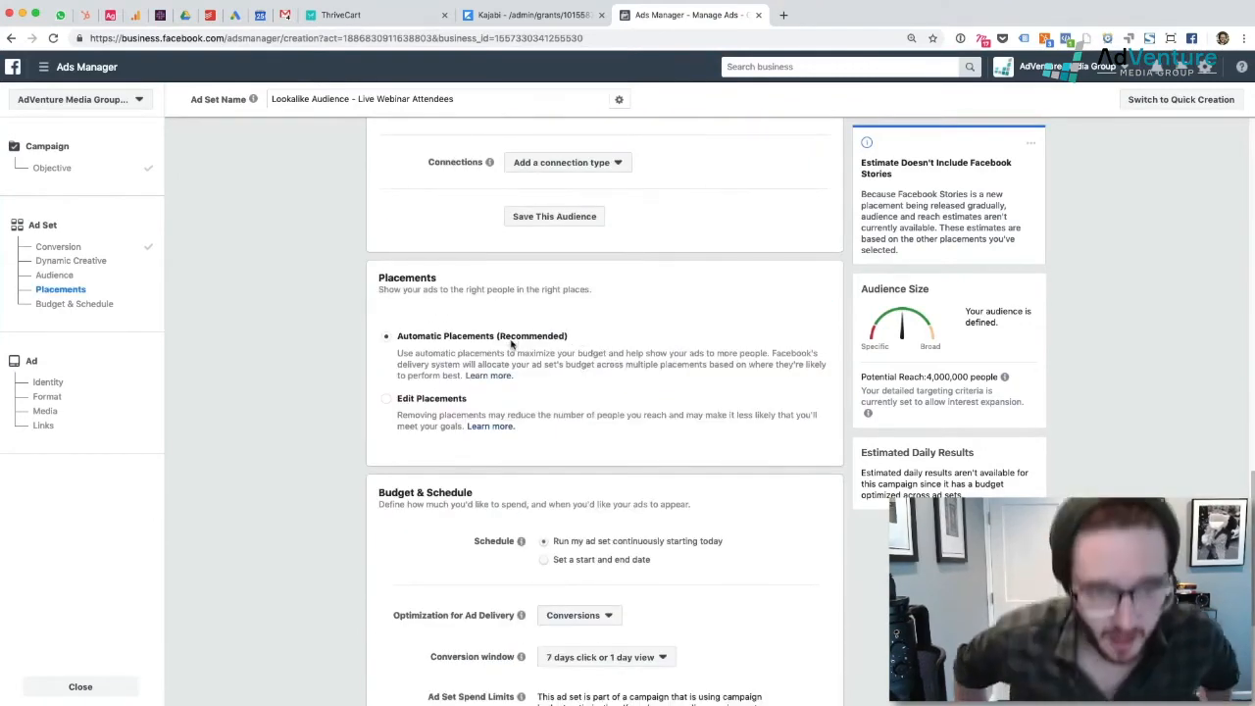
# Try custom placements without Facebook Stories, Instagram Feed and Audience Network Native, Banner and Interstitial, and return to automatic placements
pyautogui.click(386, 398)
pyautogui.scroll(-5, 558, 412)
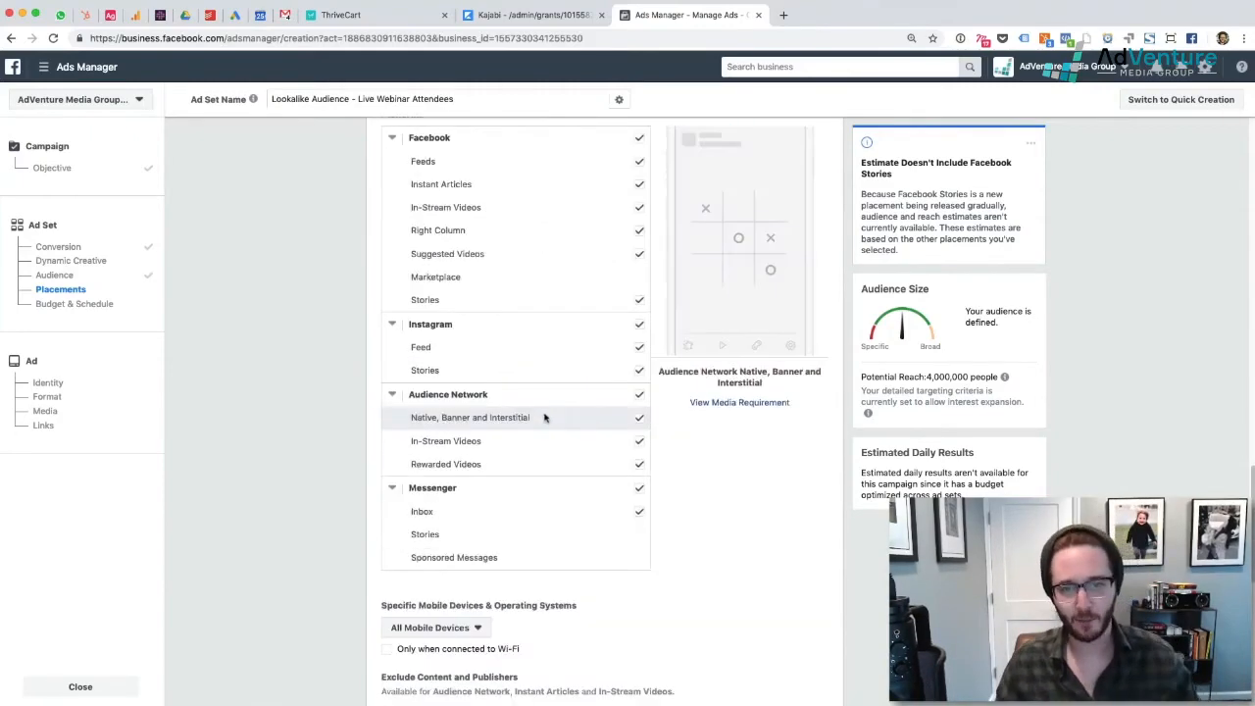
pyautogui.scroll(3, 546, 414)
pyautogui.scroll(-3, 556, 409)
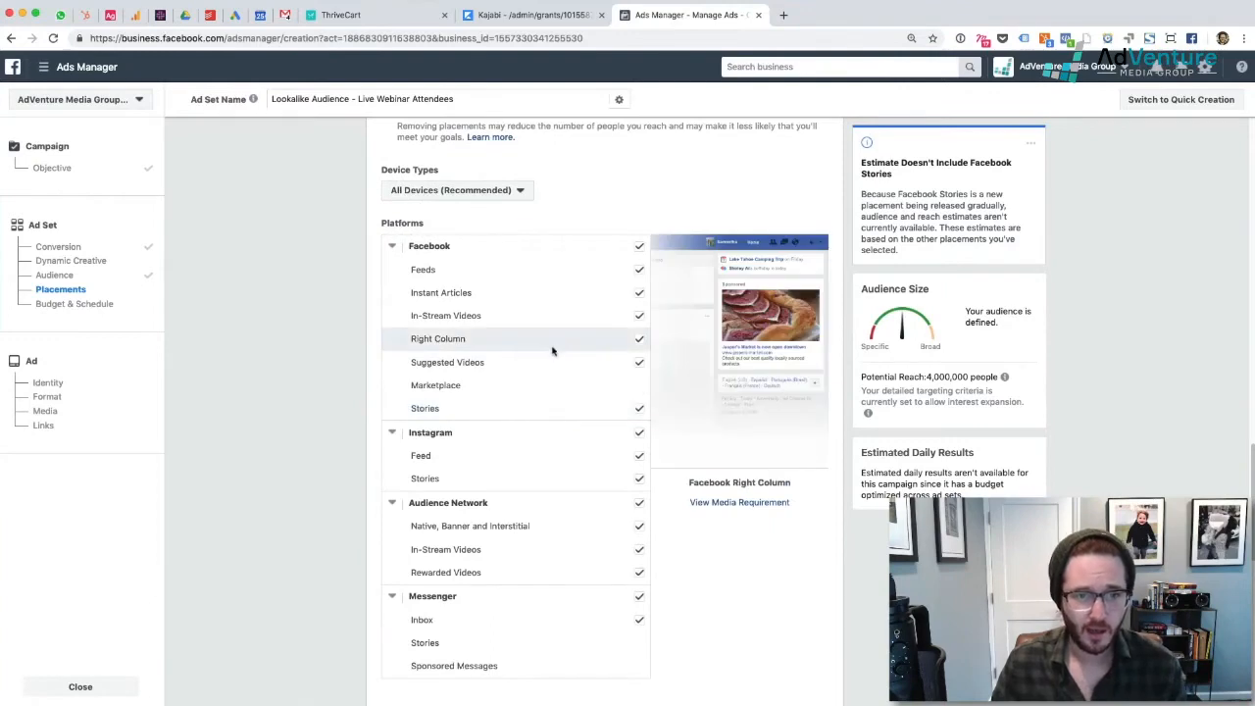
pyautogui.click(638, 409)
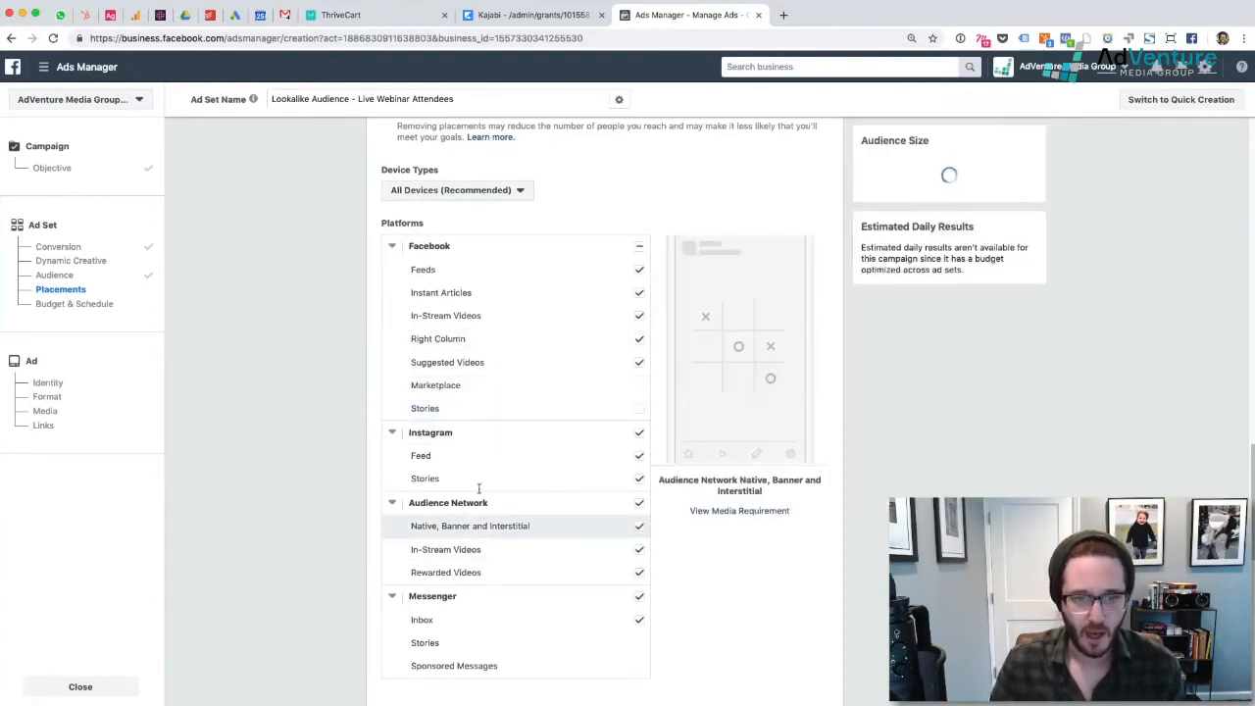
pyautogui.click(641, 458)
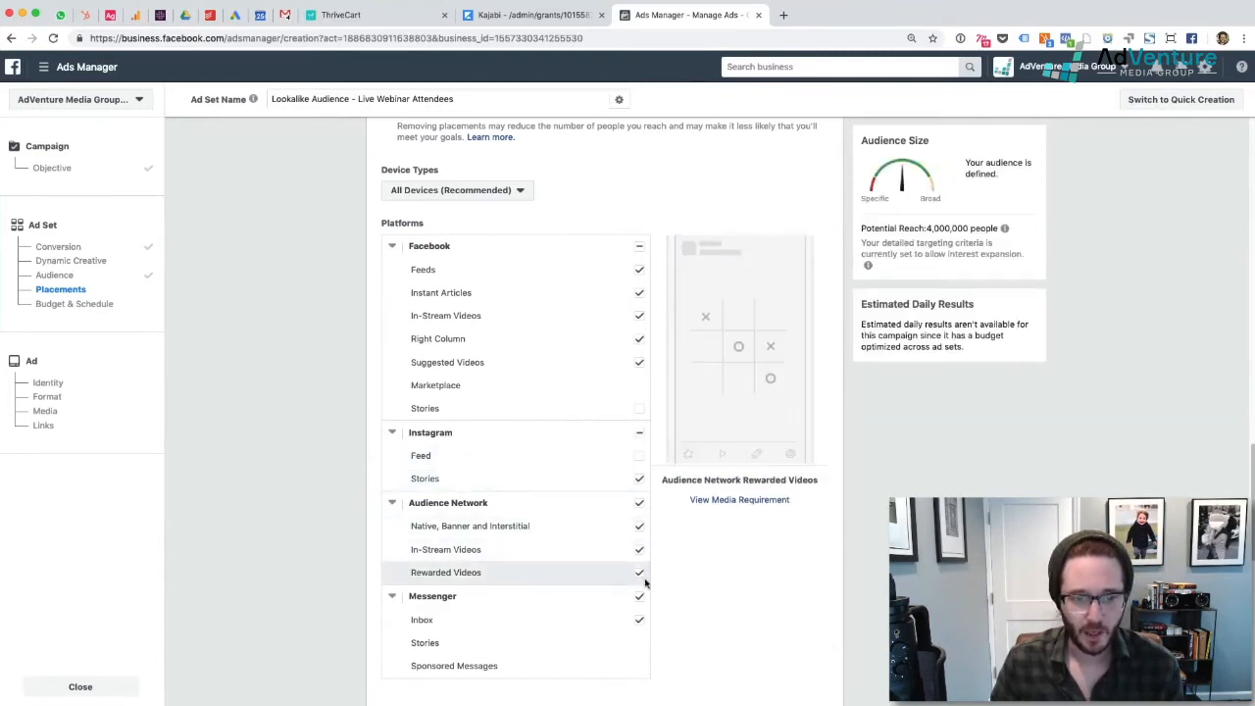
pyautogui.click(639, 526)
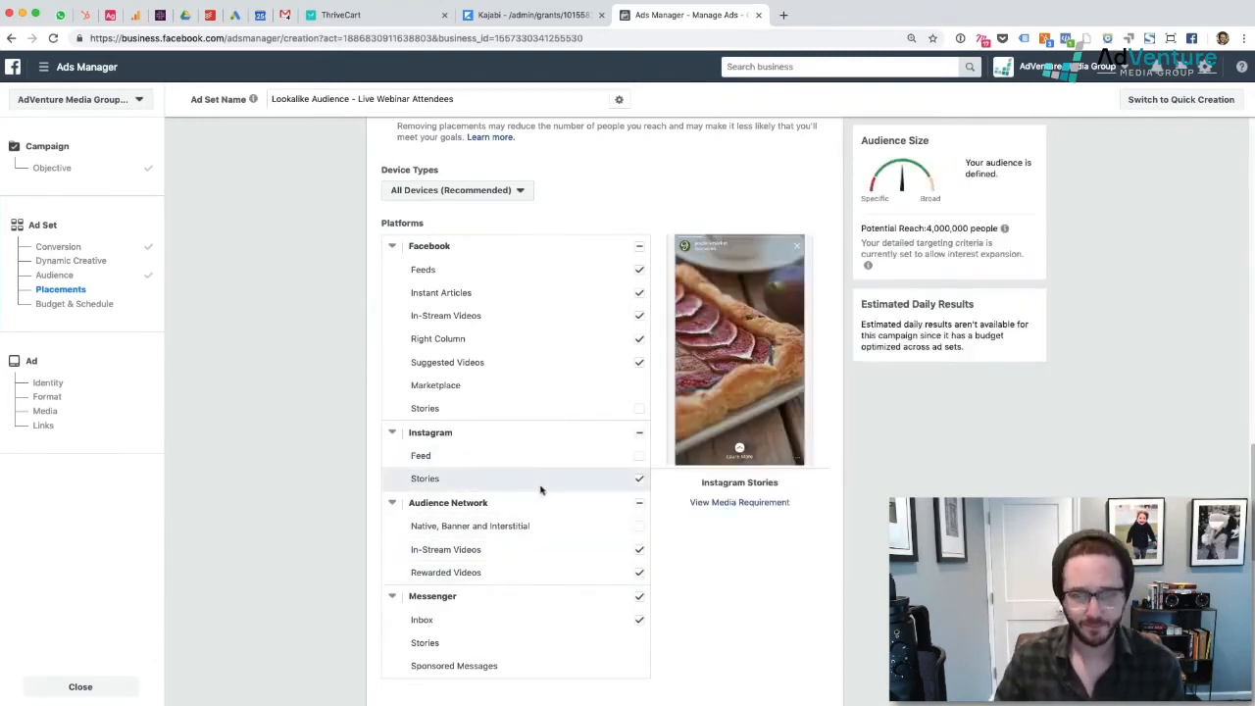
pyautogui.scroll(3, 610, 596)
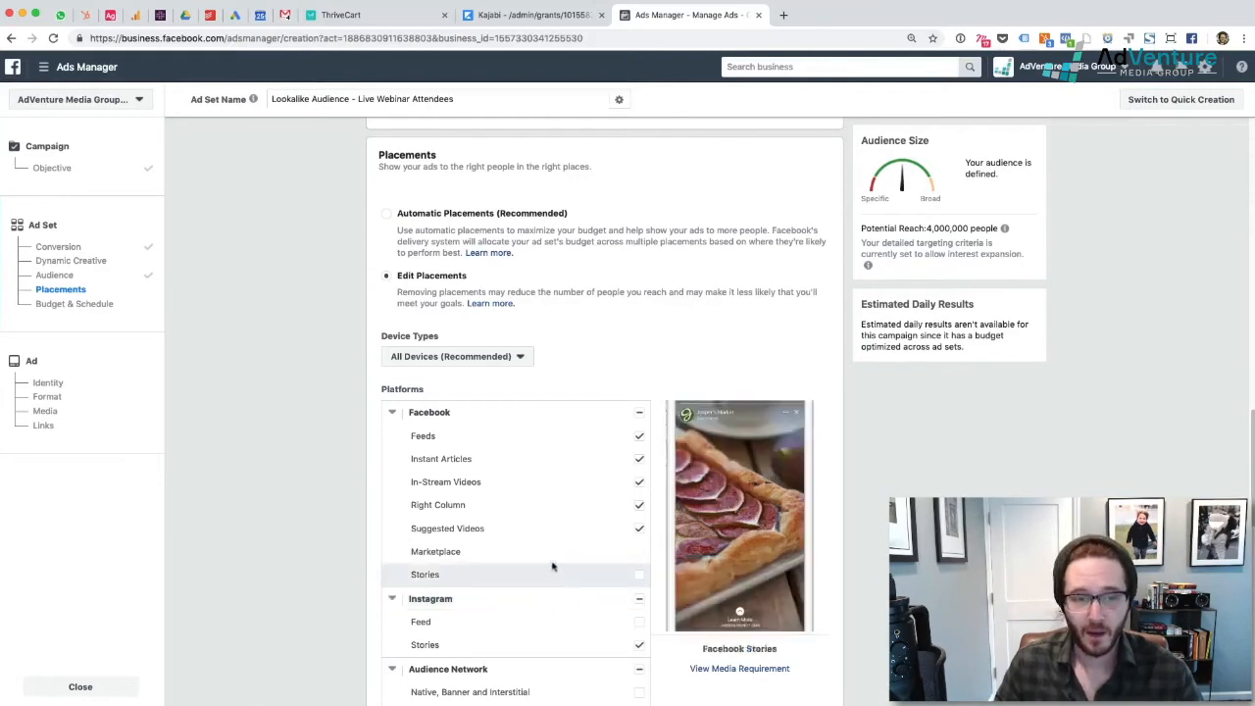
pyautogui.click(387, 214)
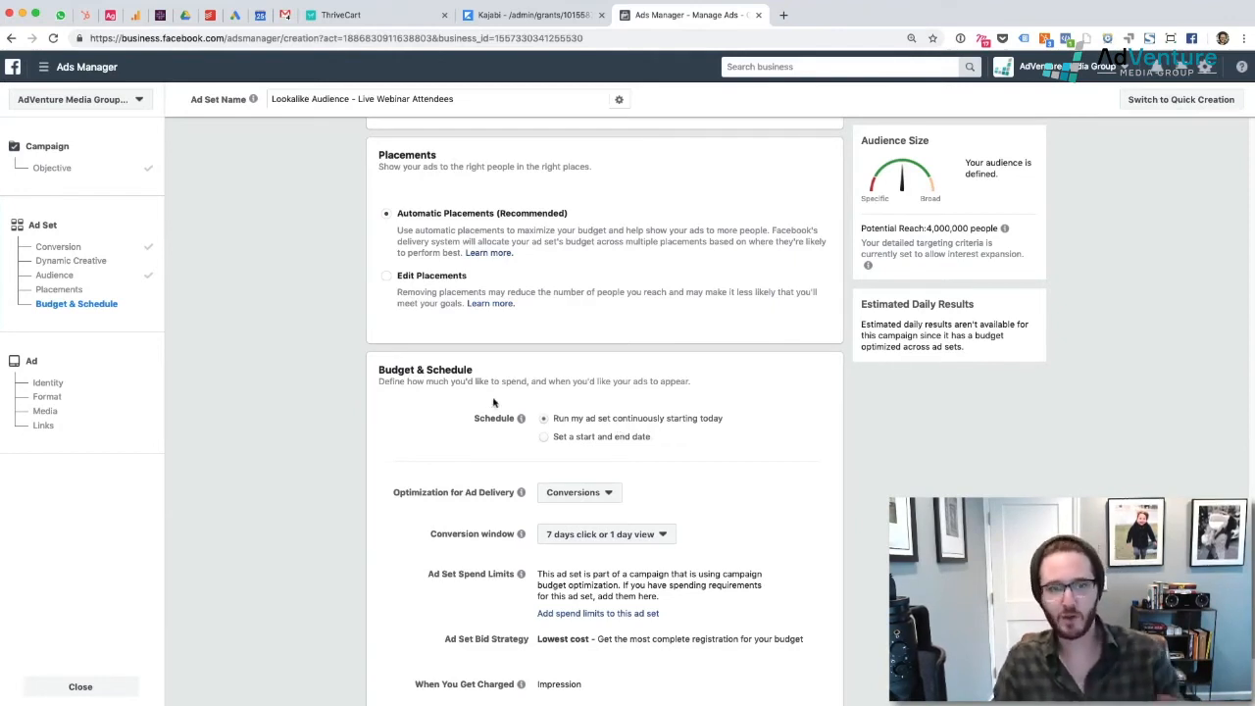
# Choose Conversions as the ad set's optimization for ad delivery
pyautogui.scroll(1, 494, 403)
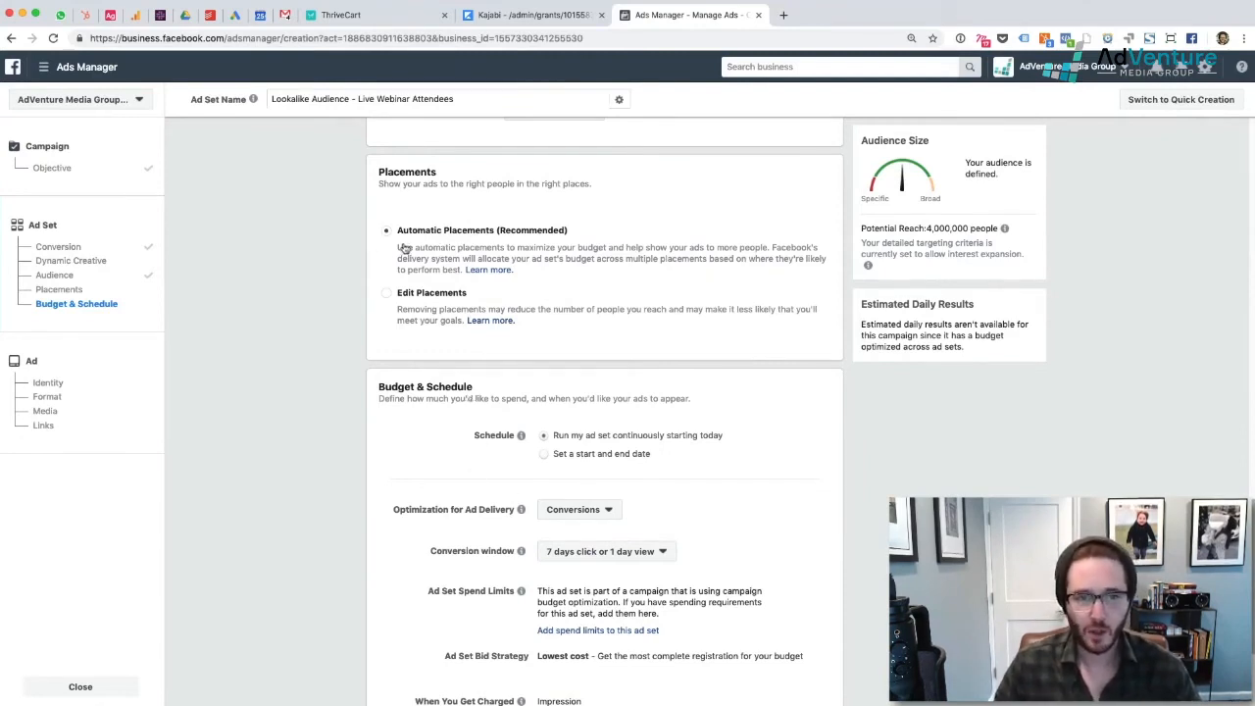
pyautogui.scroll(-2, 406, 247)
pyautogui.scroll(-2, 757, 323)
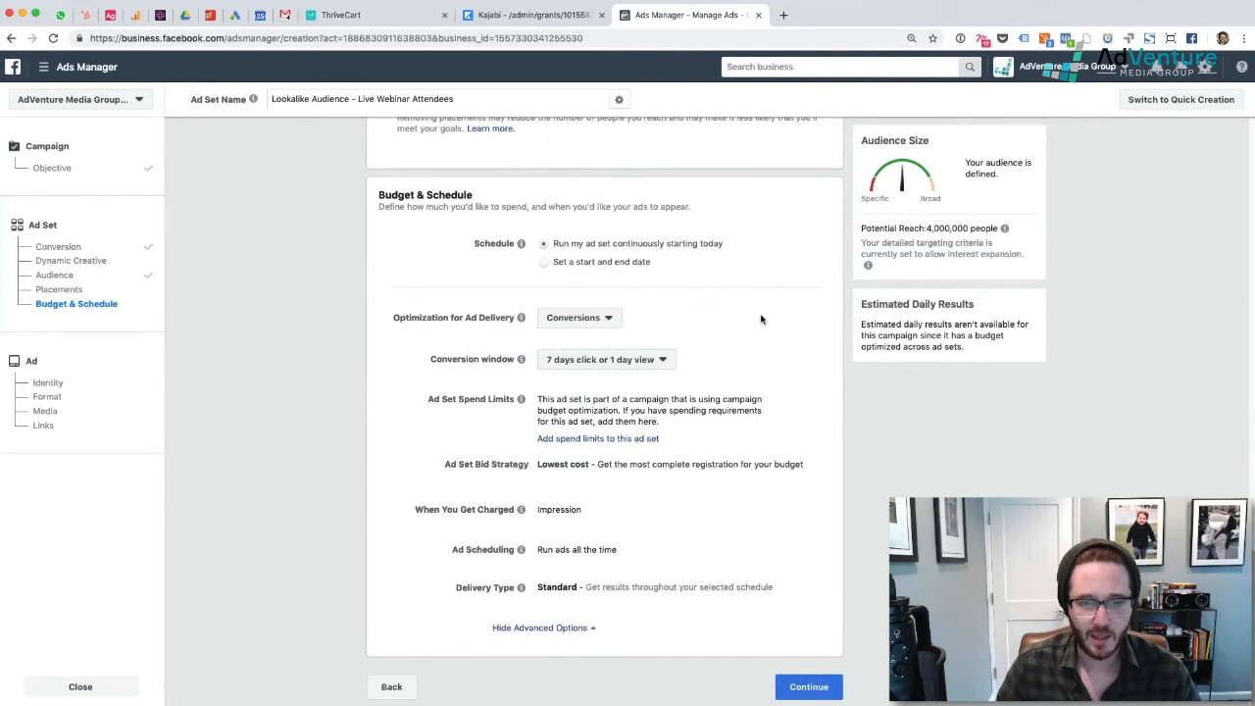
pyautogui.click(600, 319)
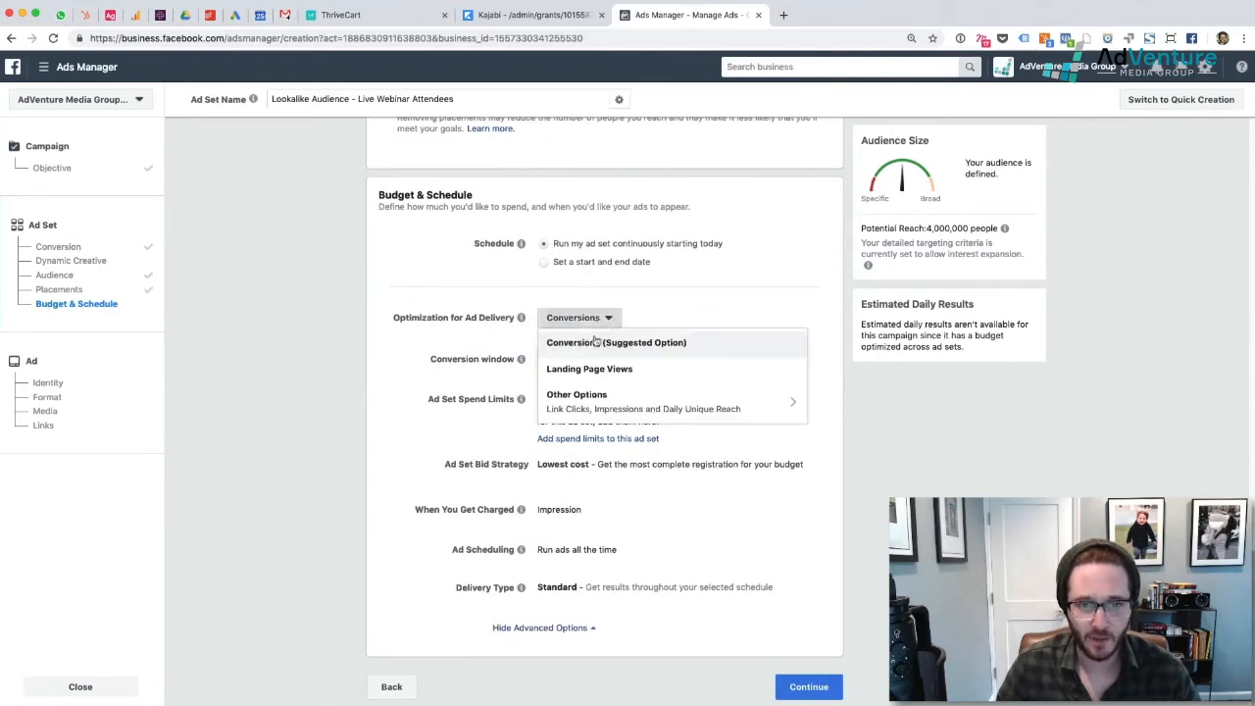
pyautogui.click(605, 345)
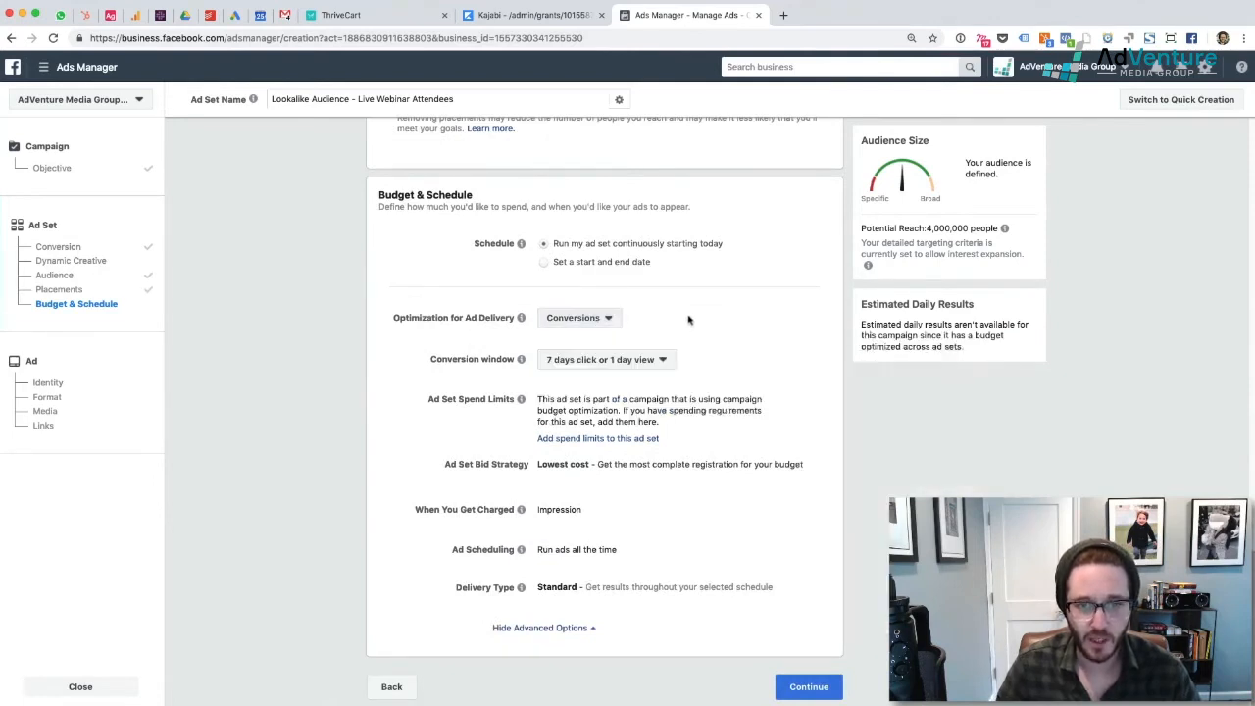
# Set the ad set's conversion window to 1 day click
pyautogui.click(627, 365)
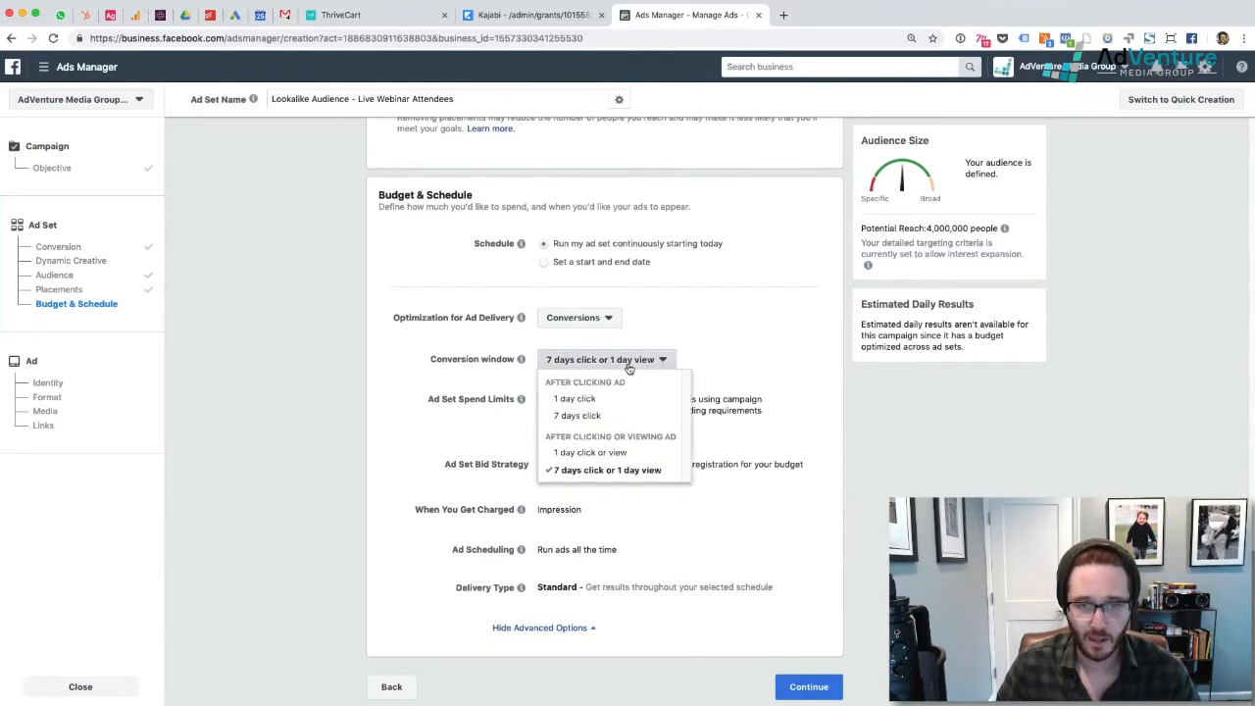
pyautogui.click(585, 399)
pyautogui.click(577, 360)
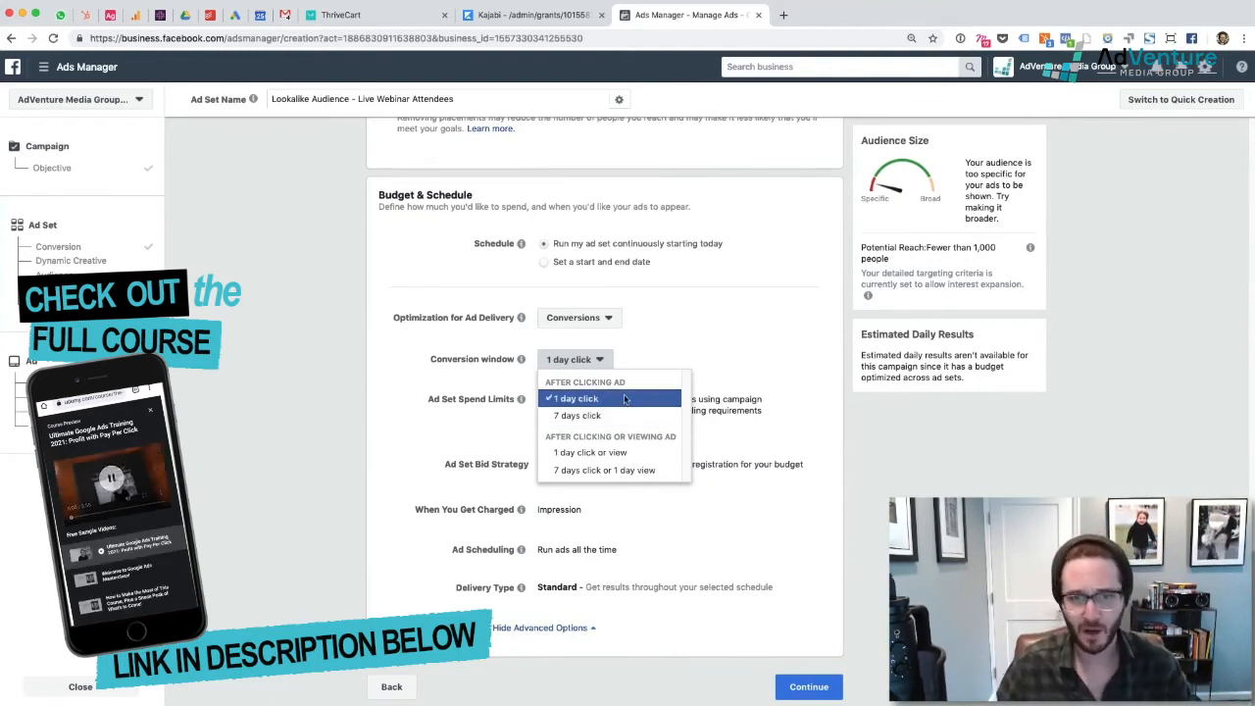
pyautogui.click(625, 399)
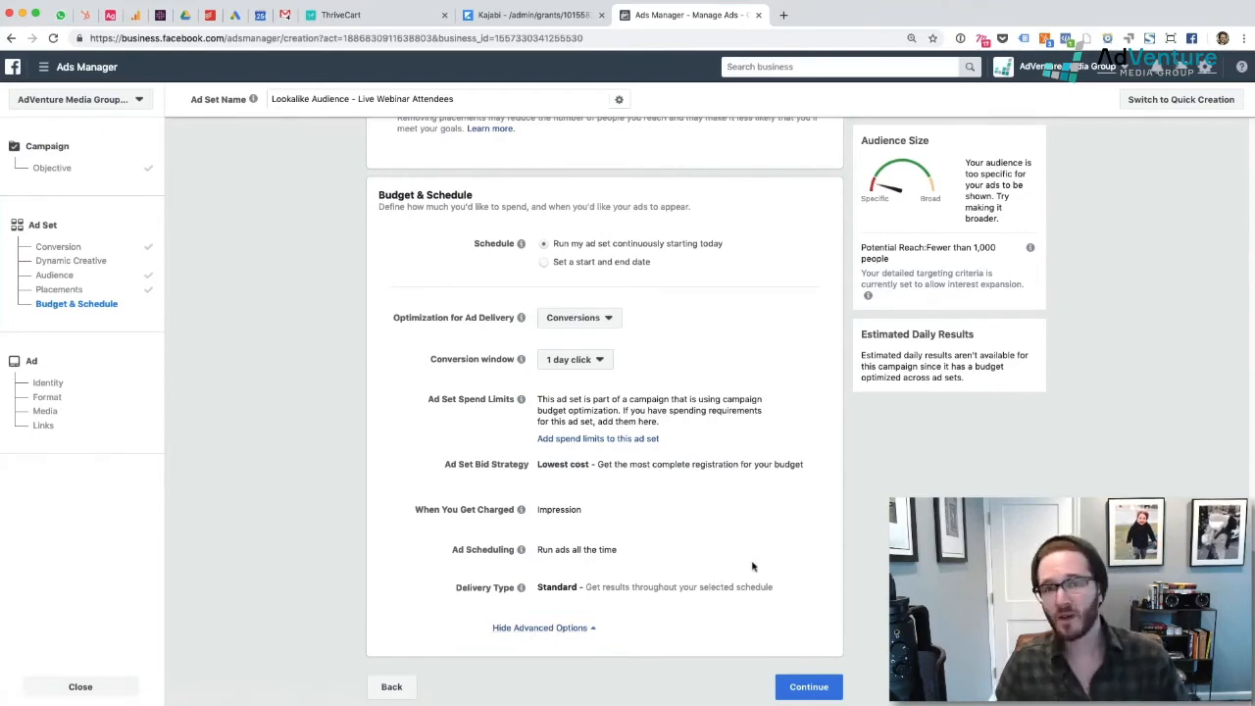
# Review the ad set's conversion event, dynamic creative, lookalike audiences, locations and budget settings against the audience size estimate
pyautogui.scroll(4, 750, 566)
pyautogui.scroll(10, 747, 564)
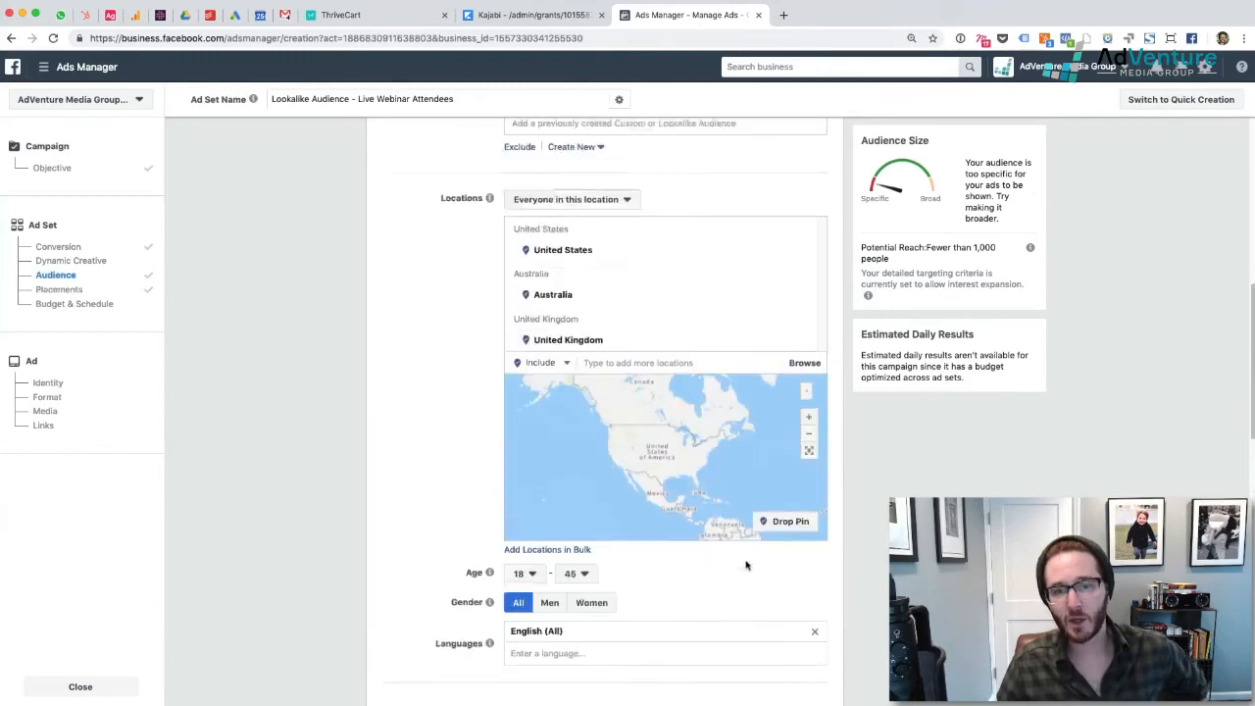
pyautogui.scroll(2, 745, 553)
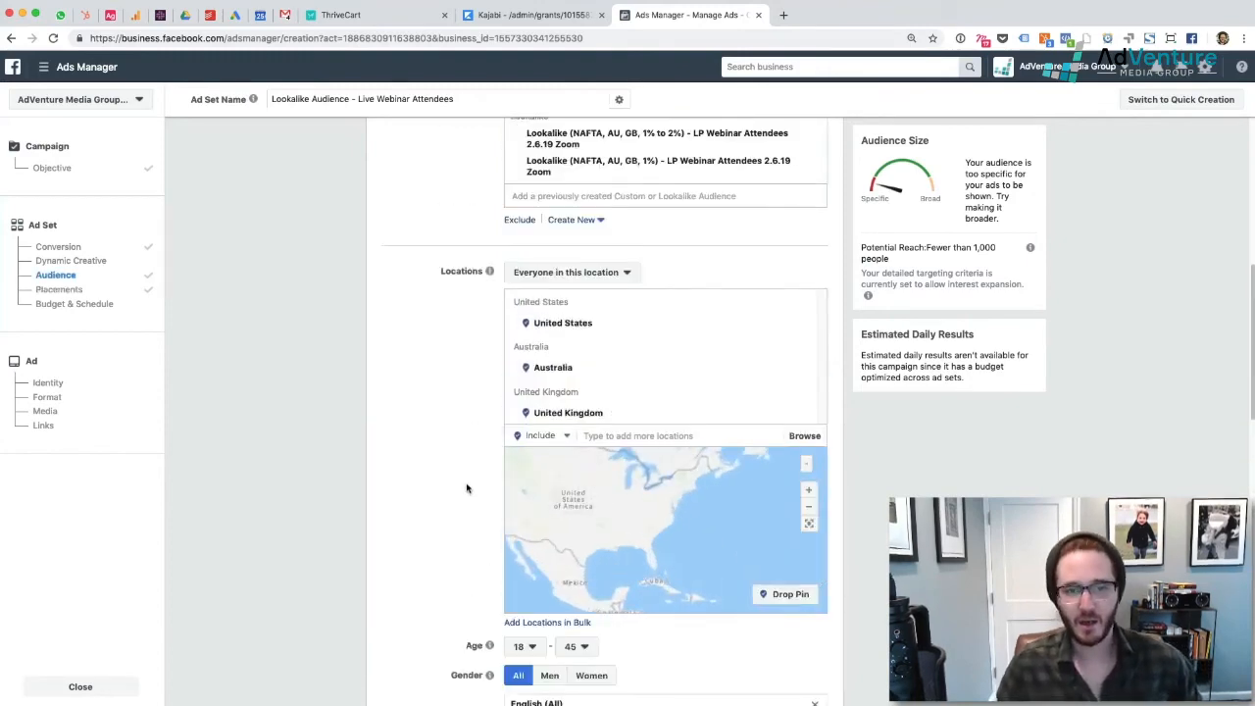
pyautogui.scroll(5, 467, 486)
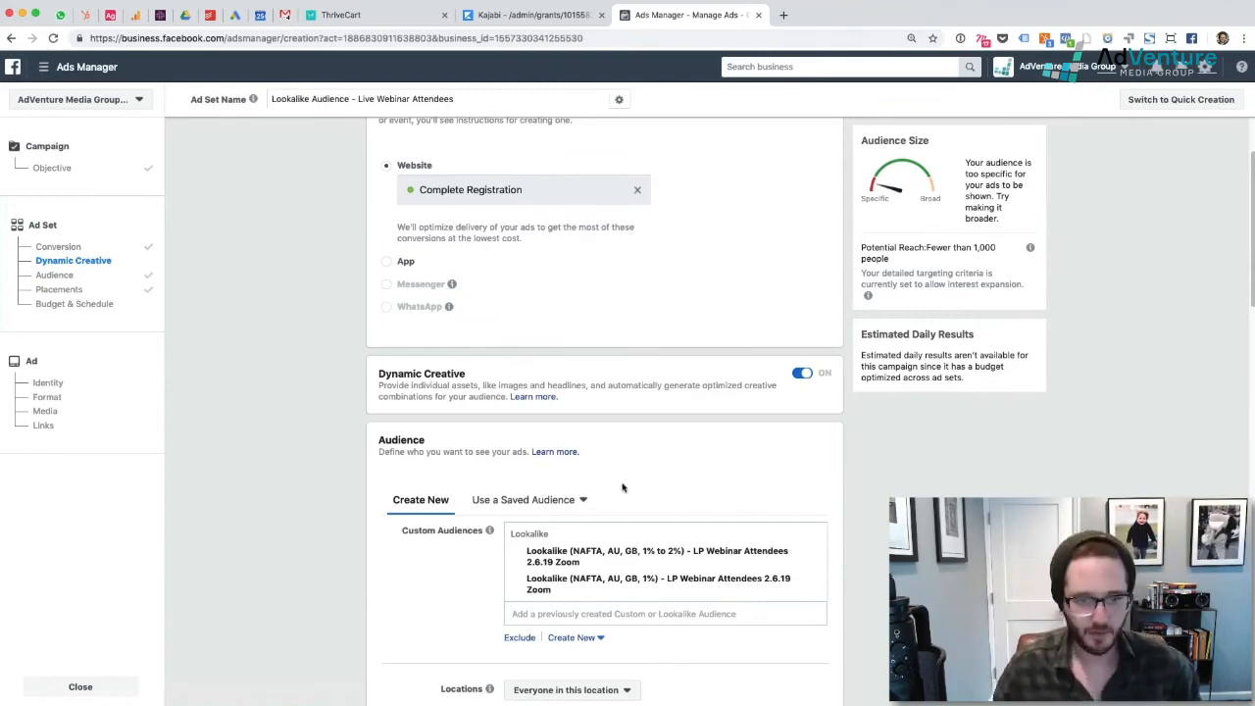
pyautogui.scroll(-10, 873, 471)
pyautogui.scroll(-5, 913, 478)
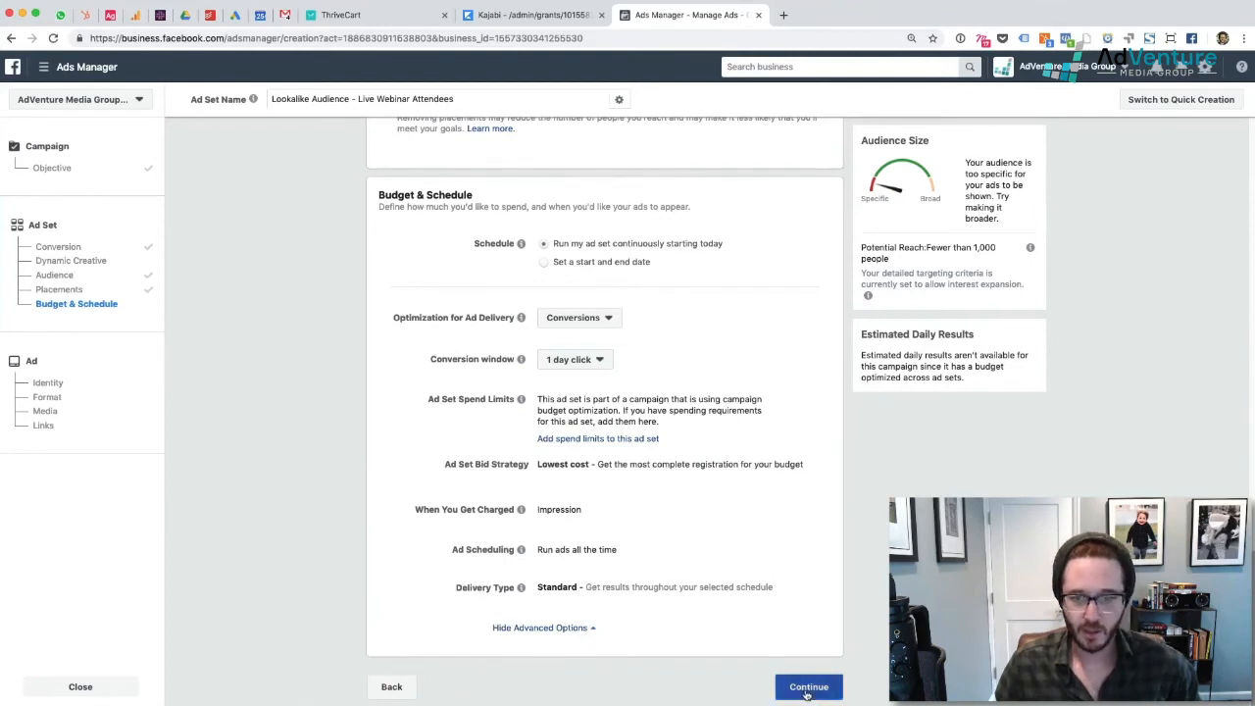
pyautogui.scroll(1, 604, 412)
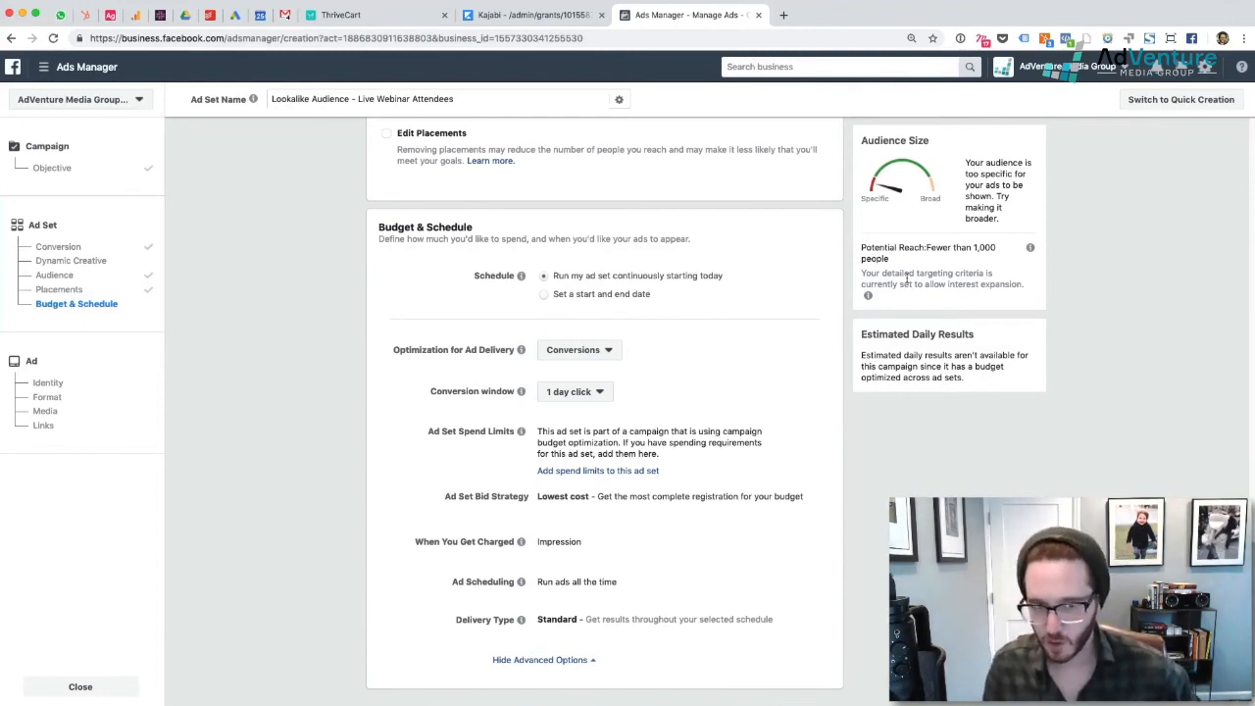
# Try the conversion window 1 day click or view to compare the audience size, and return to 1 day click
pyautogui.click(581, 351)
pyautogui.click(581, 350)
pyautogui.click(582, 391)
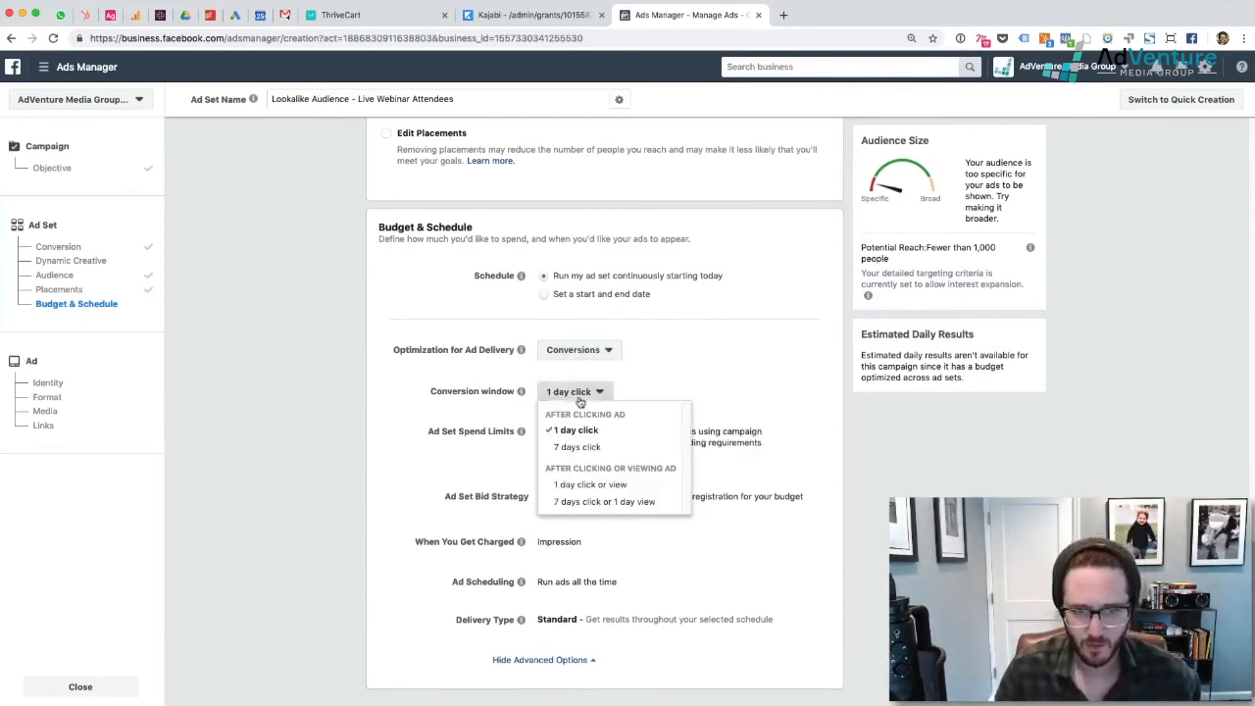
pyautogui.click(585, 484)
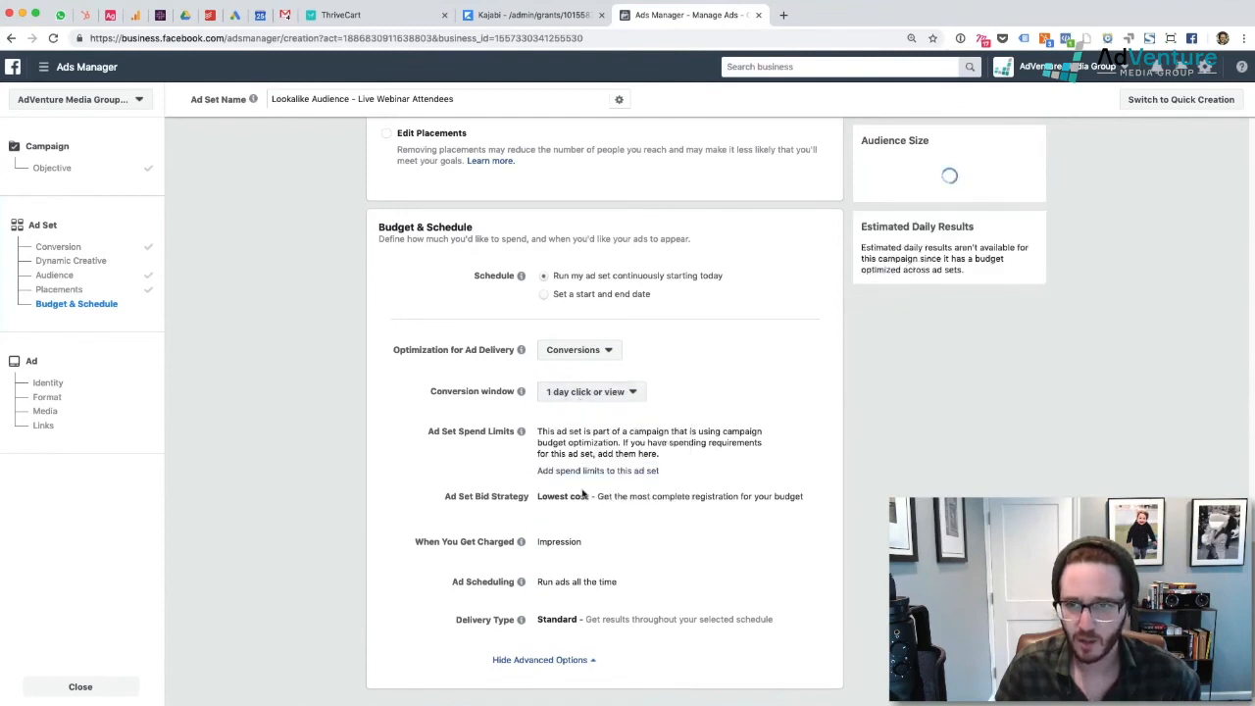
pyautogui.click(578, 398)
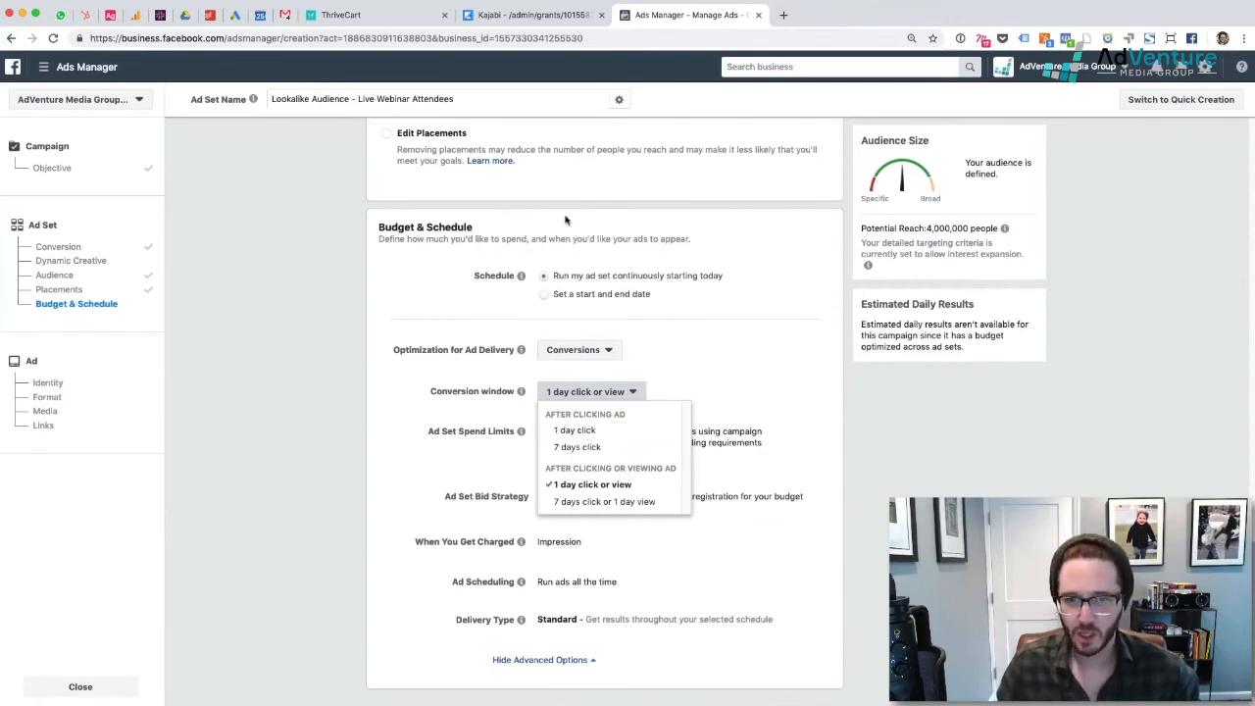
pyautogui.click(626, 434)
# Recheck the ad set's lookalike audiences, locations, age, languages, placements and schedule for anything that narrows the audience
pyautogui.scroll(5, 732, 419)
pyautogui.scroll(10, 731, 419)
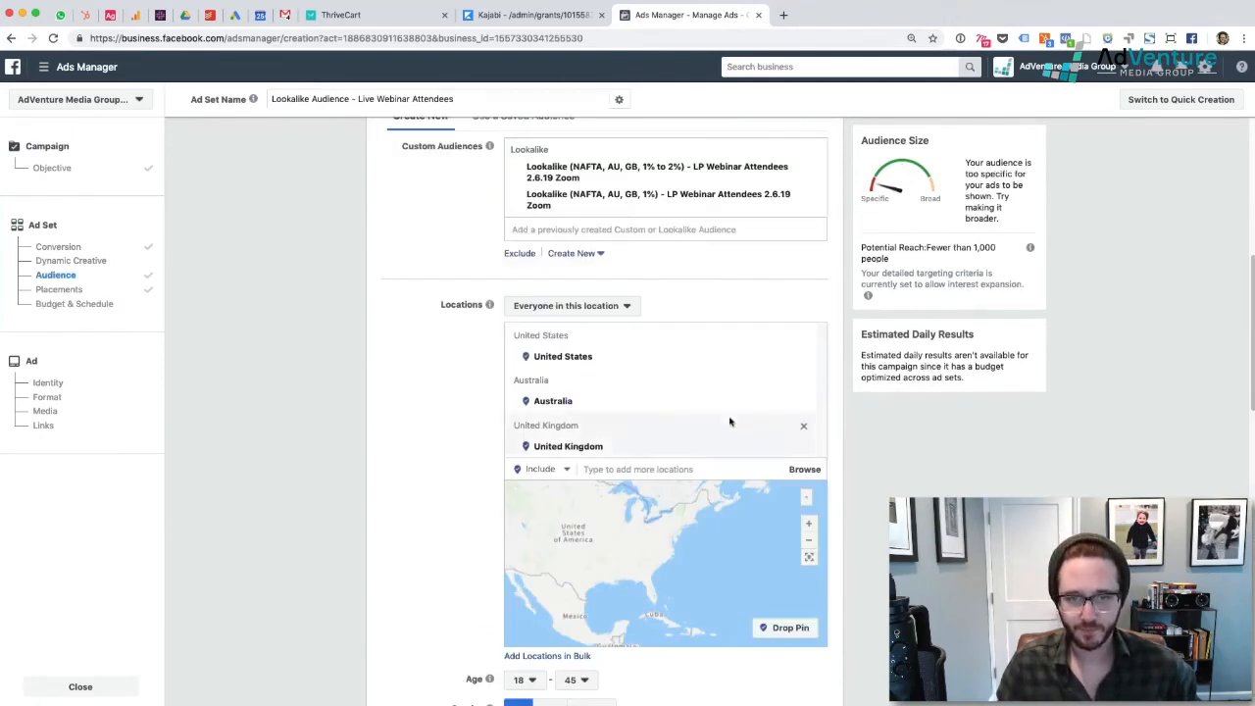
pyautogui.scroll(-3, 640, 410)
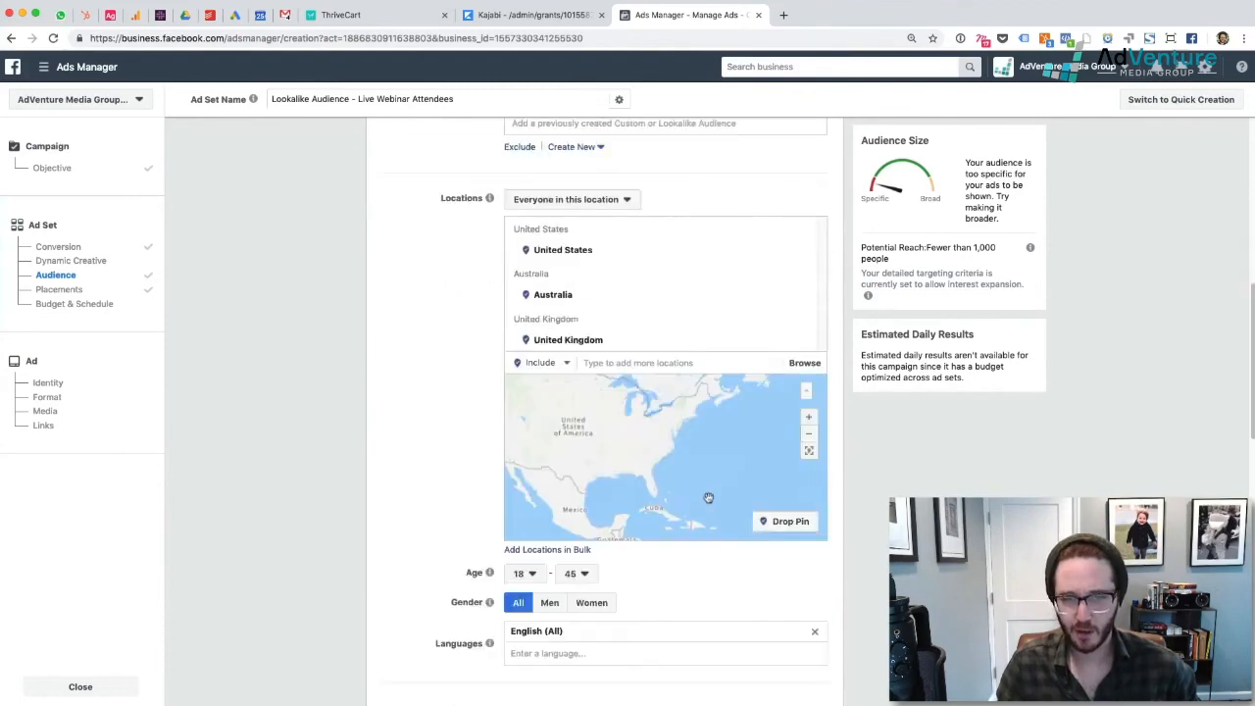
pyautogui.scroll(1, 708, 498)
pyautogui.scroll(-4, 796, 385)
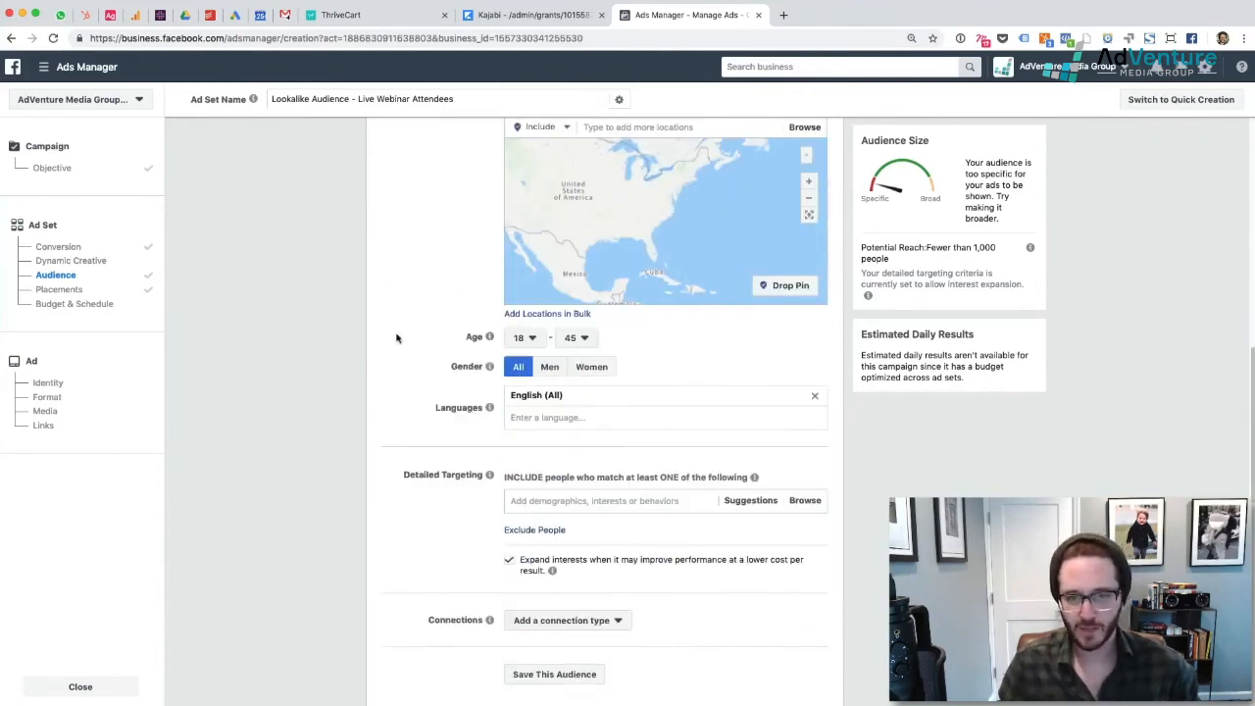
pyautogui.scroll(-5, 406, 490)
pyautogui.scroll(-1, 703, 534)
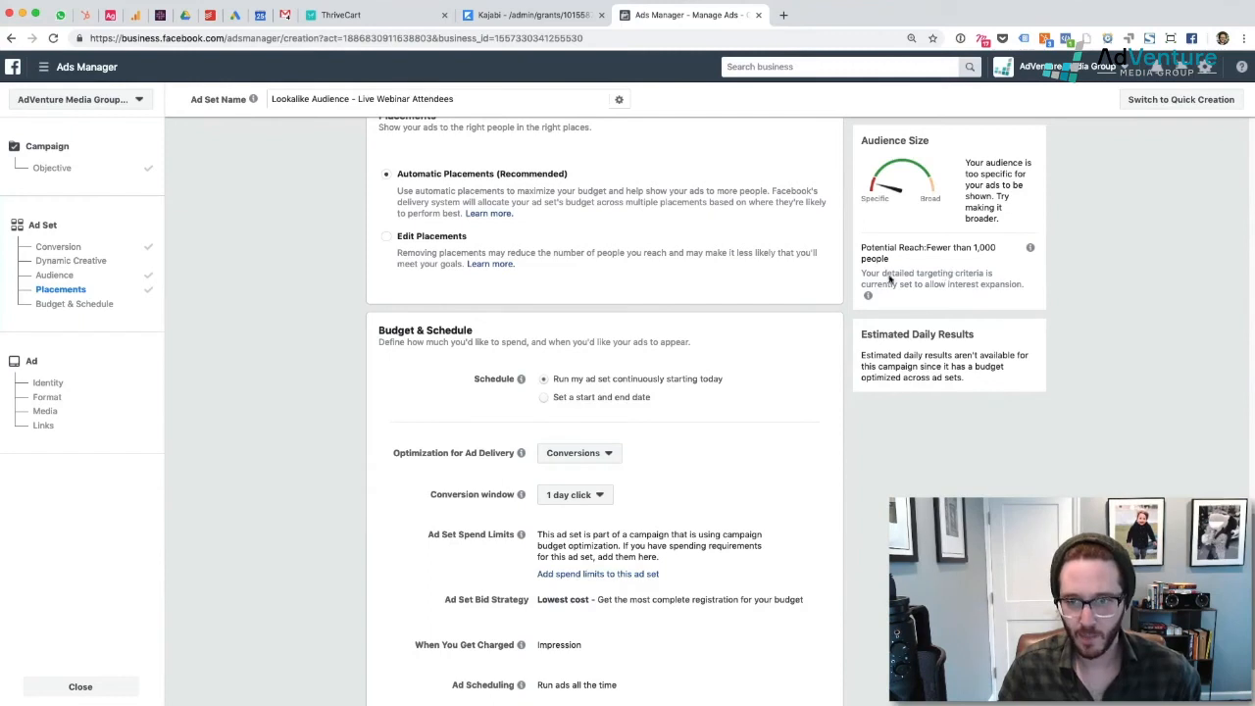
pyautogui.scroll(-2, 603, 424)
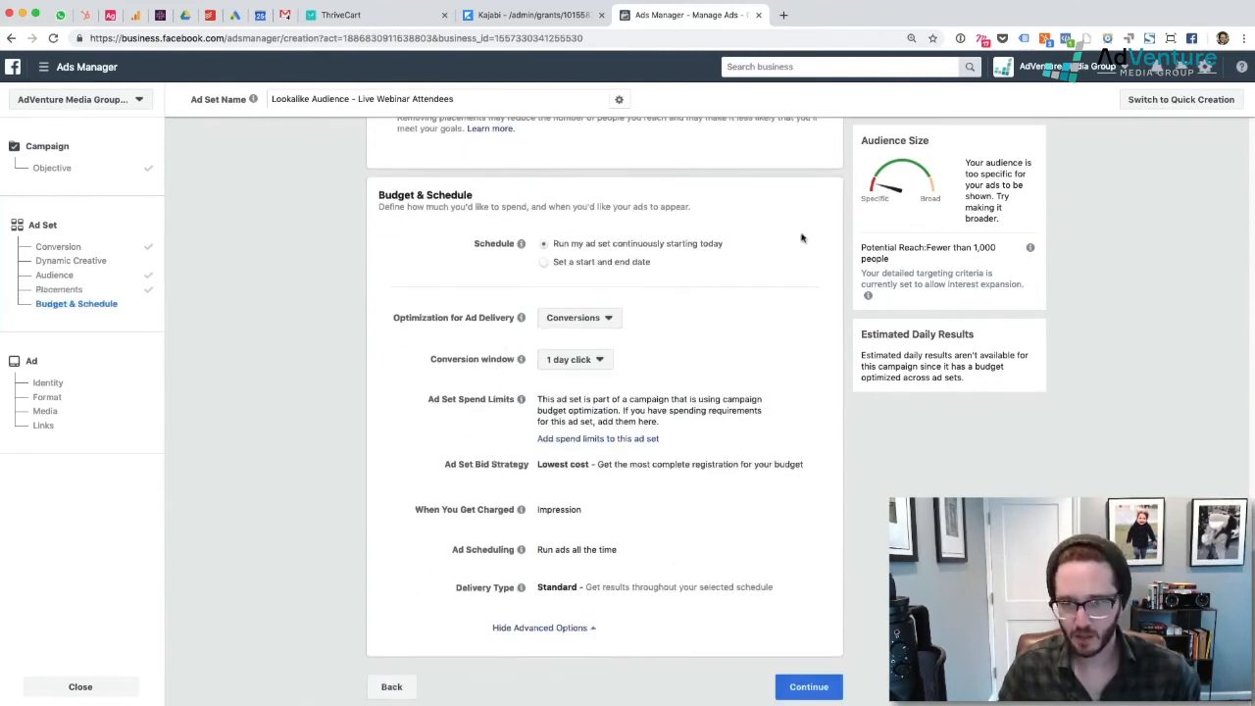
# Continue from the ad set to the ad setup and name the ad "Dynamic Creative"
pyautogui.click(810, 687)
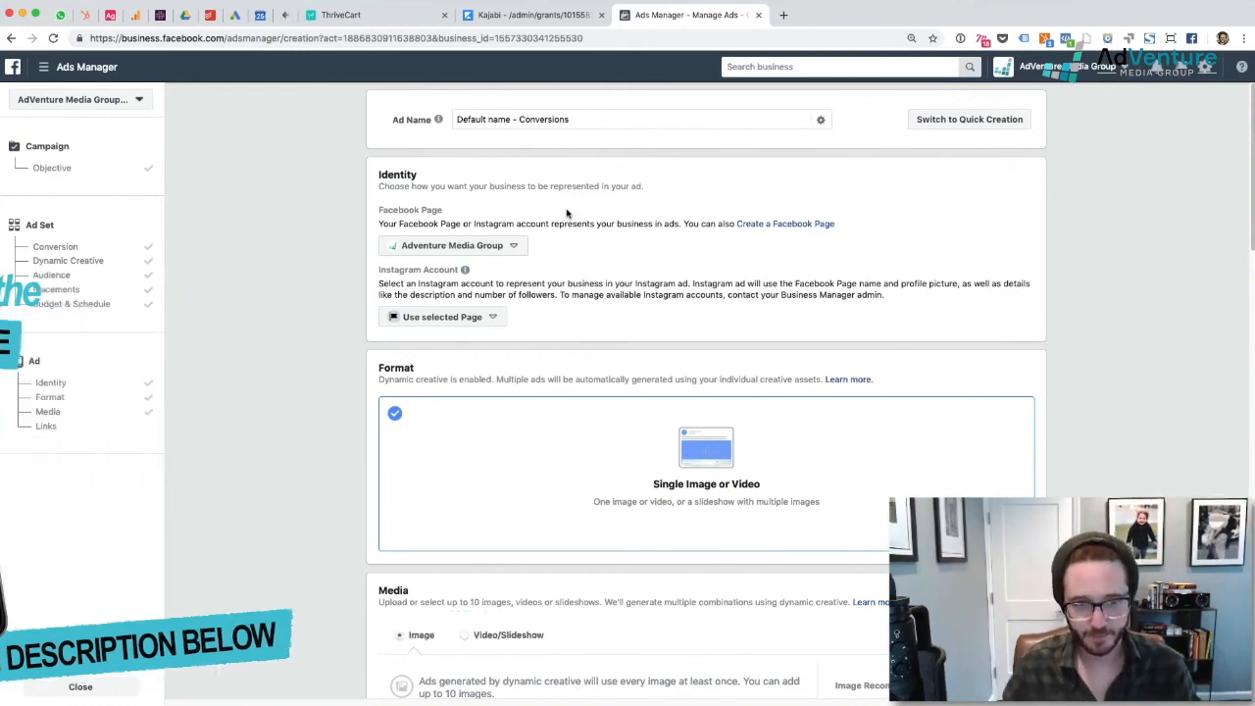
pyautogui.tripleClick(593, 119)
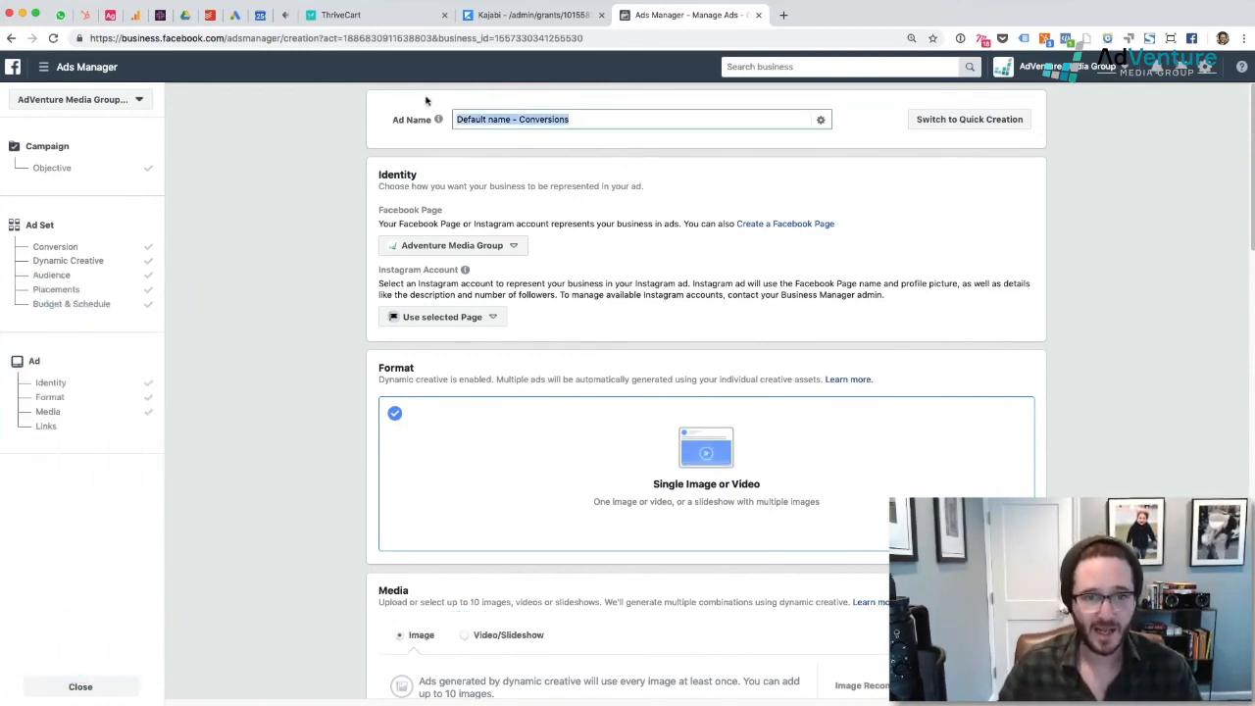
pyautogui.write('Dynamic Creatio')
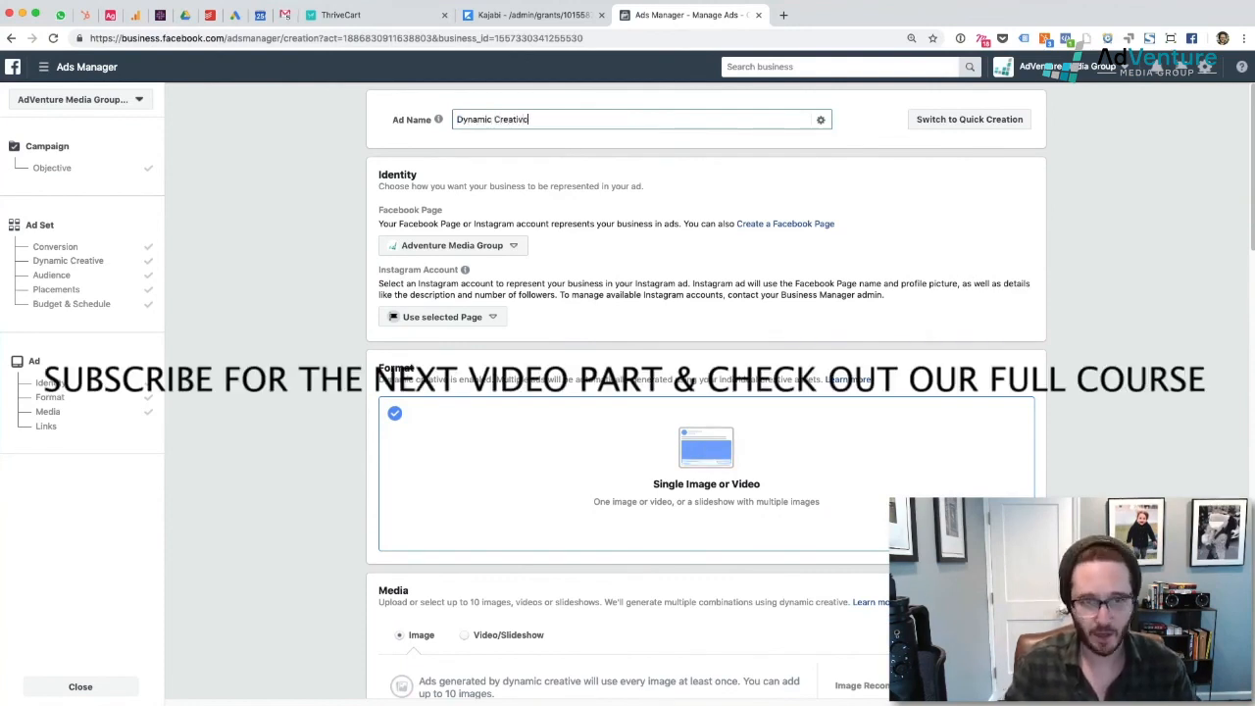
pyautogui.click(561, 151)
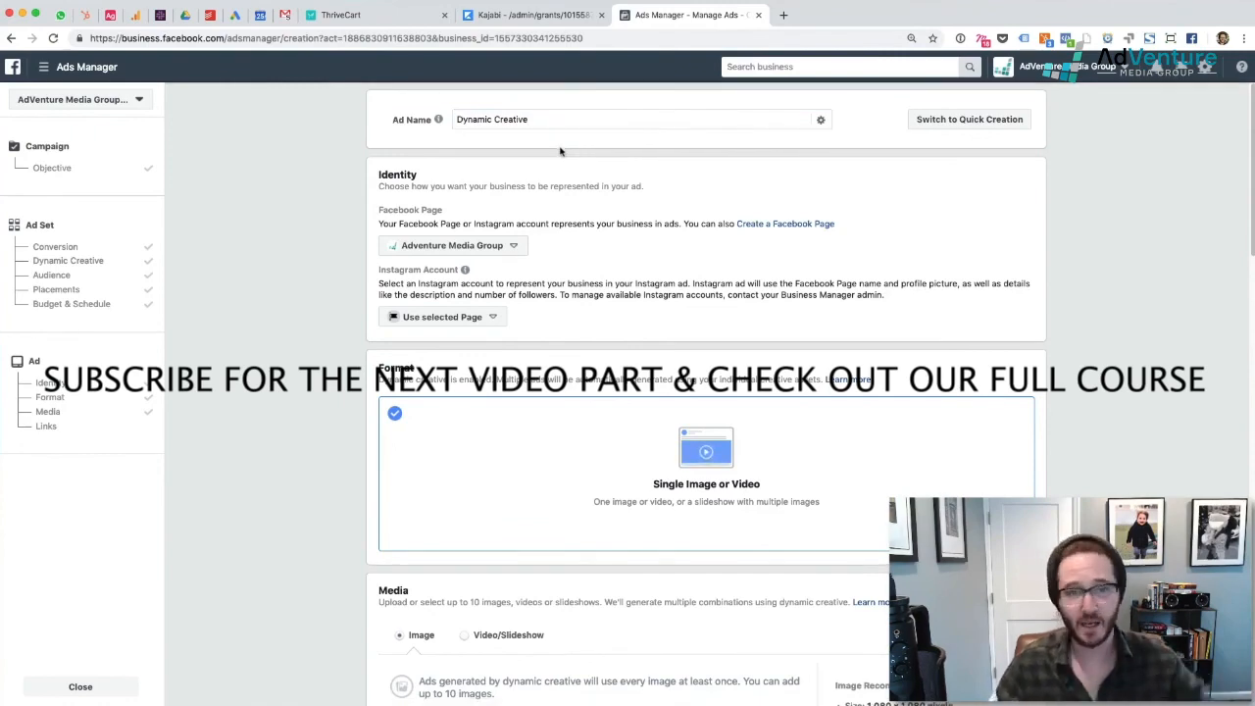
pyautogui.click(560, 127)
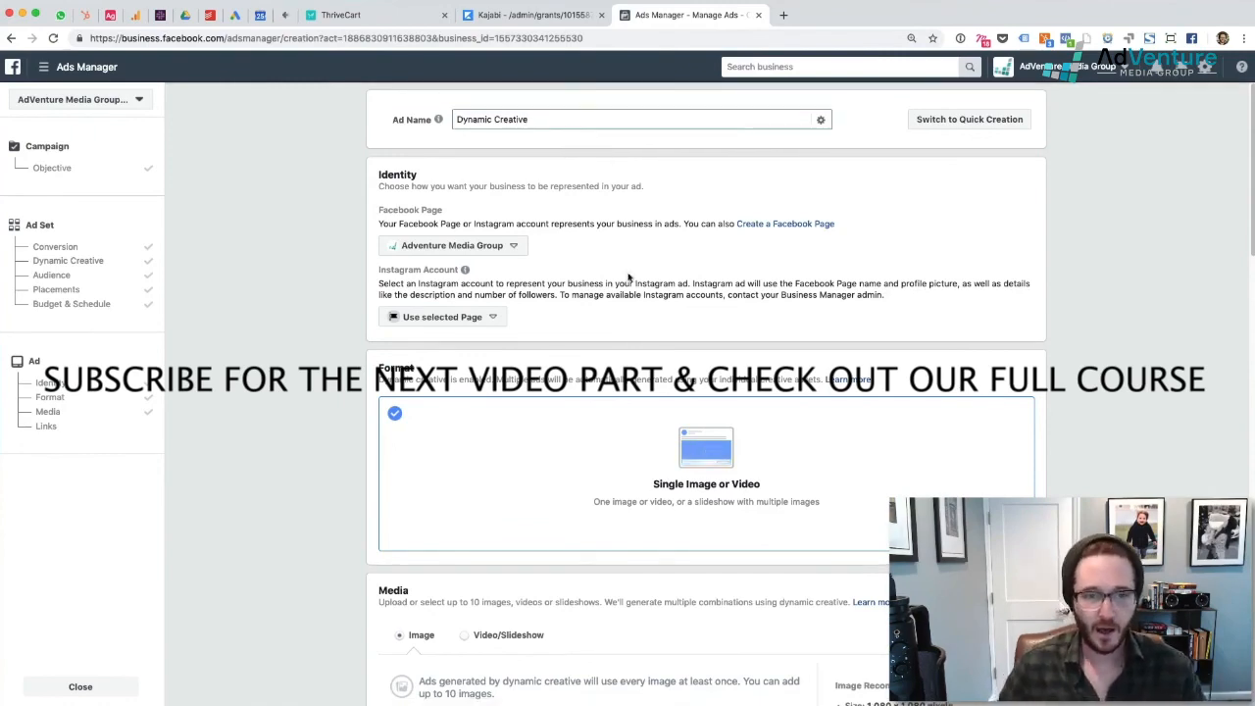
# Look over the ad's media and link fields and switch its media type to Video/Slideshow
pyautogui.scroll(-5, 611, 412)
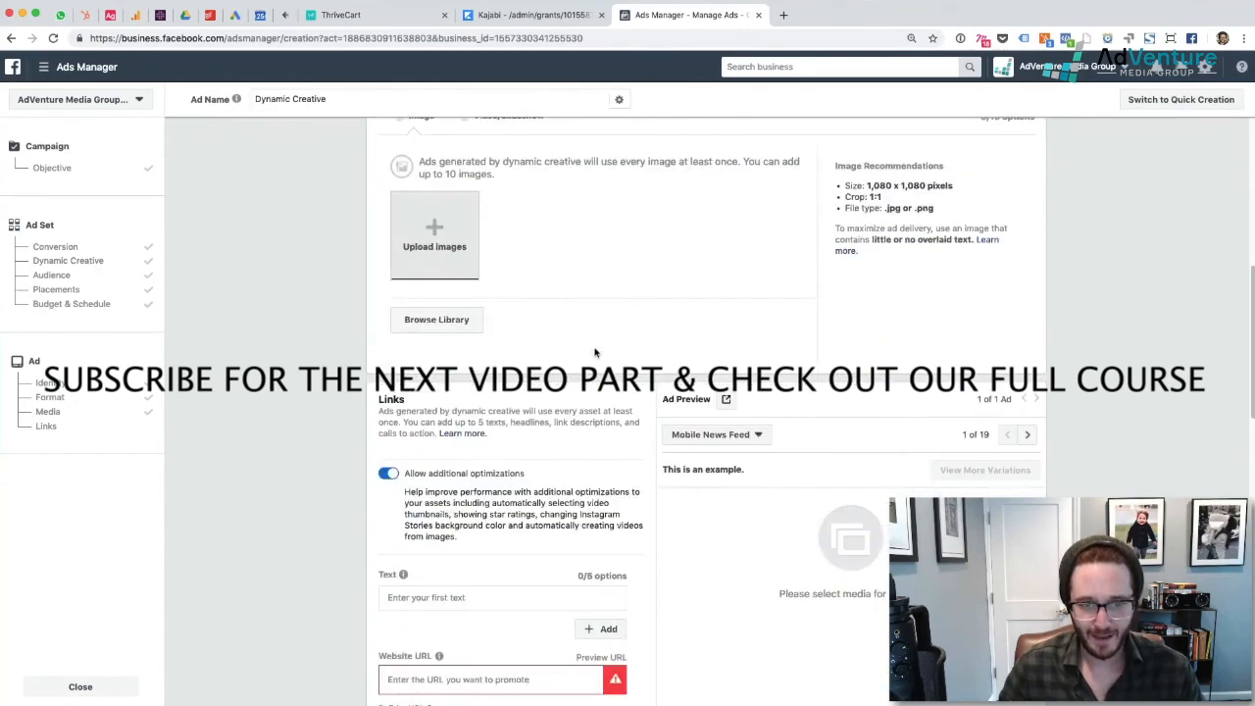
pyautogui.scroll(3, 594, 352)
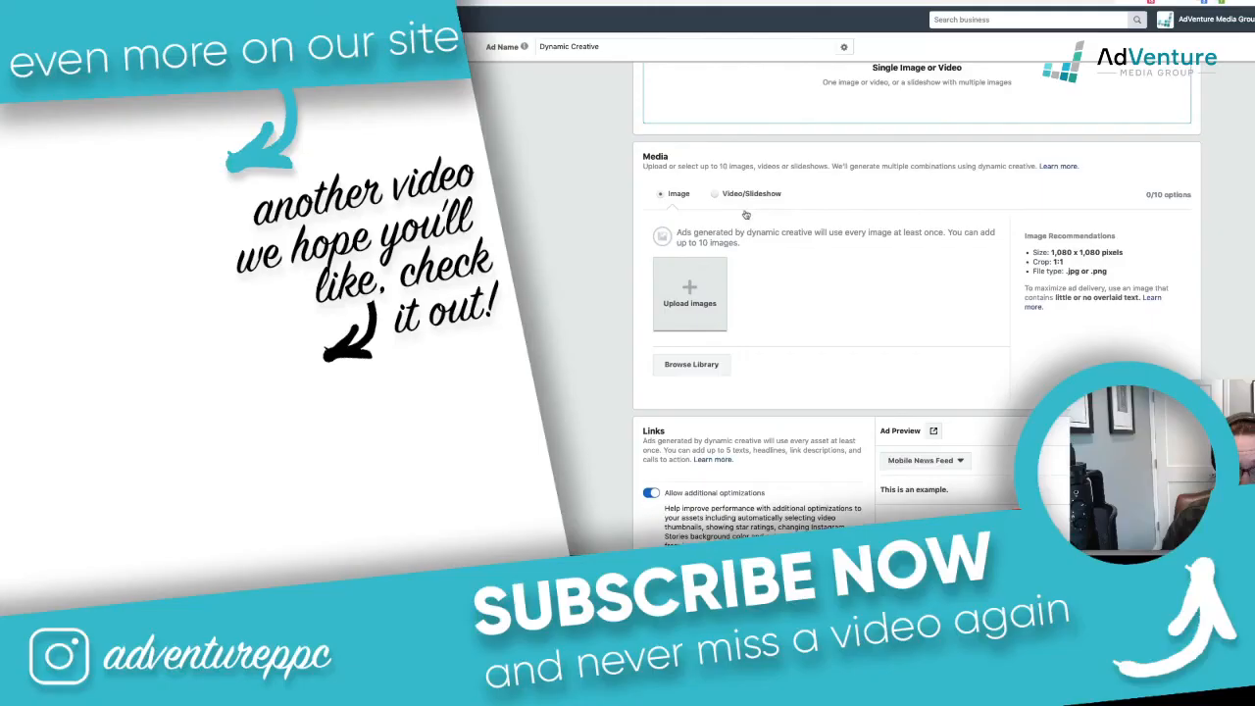
pyautogui.click(479, 279)
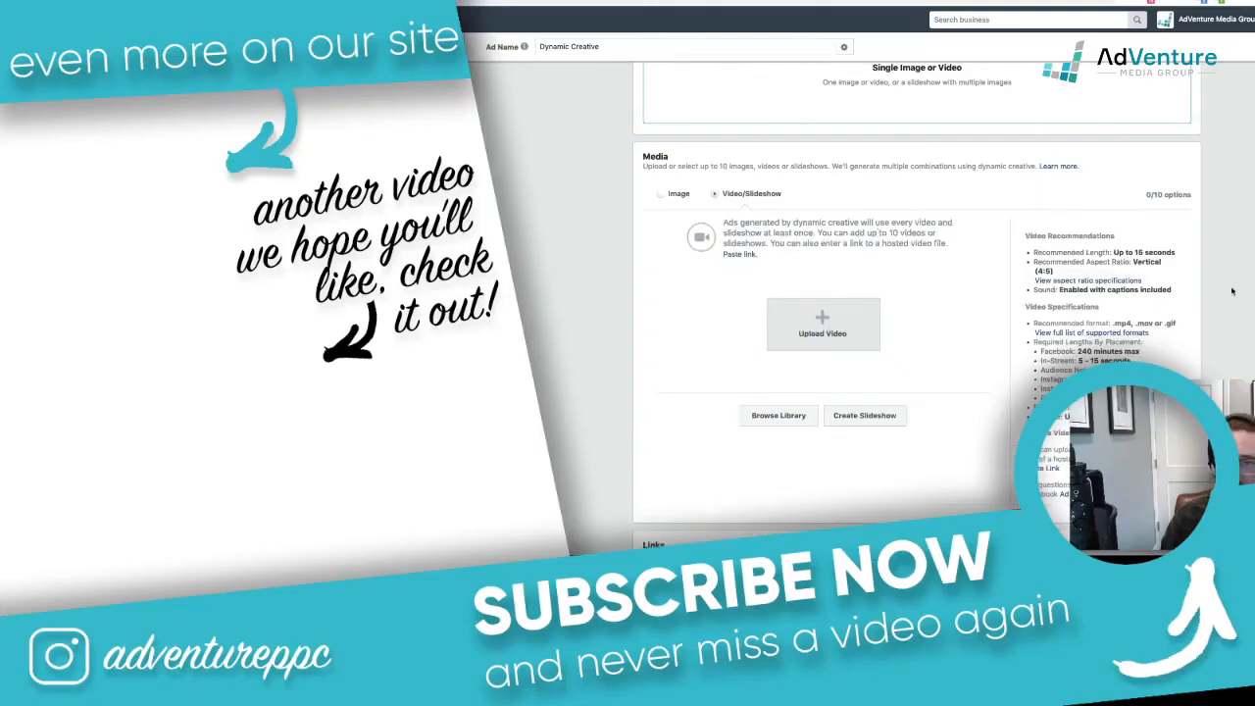